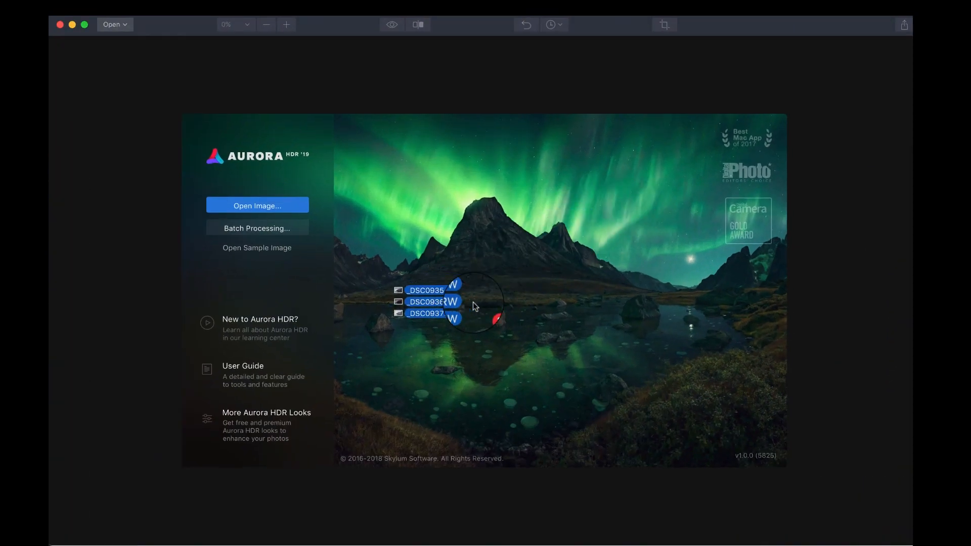
# Step: Load the three bracketed photos _DSC0935, _DSC0936 and _DSC0937 for HDR merging and turn on Auto Alignment
pyautogui.moveTo(473, 302); pyautogui.dragTo(473, 302)
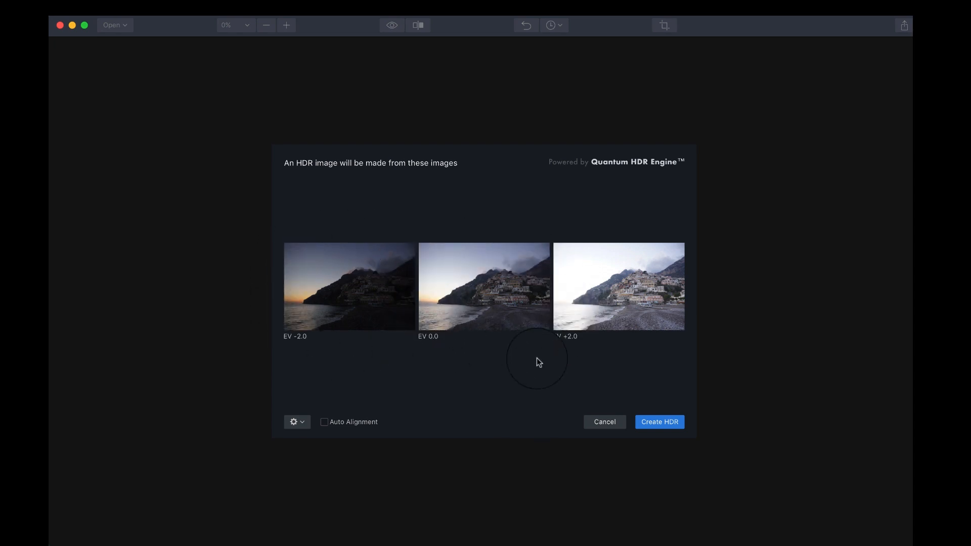
pyautogui.click(324, 423)
pyautogui.click(303, 422)
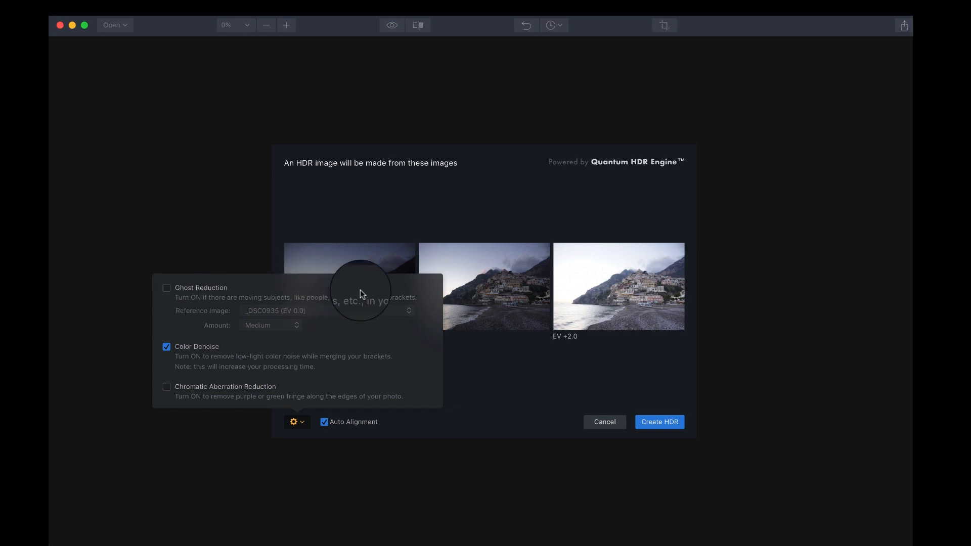
pyautogui.click(458, 386)
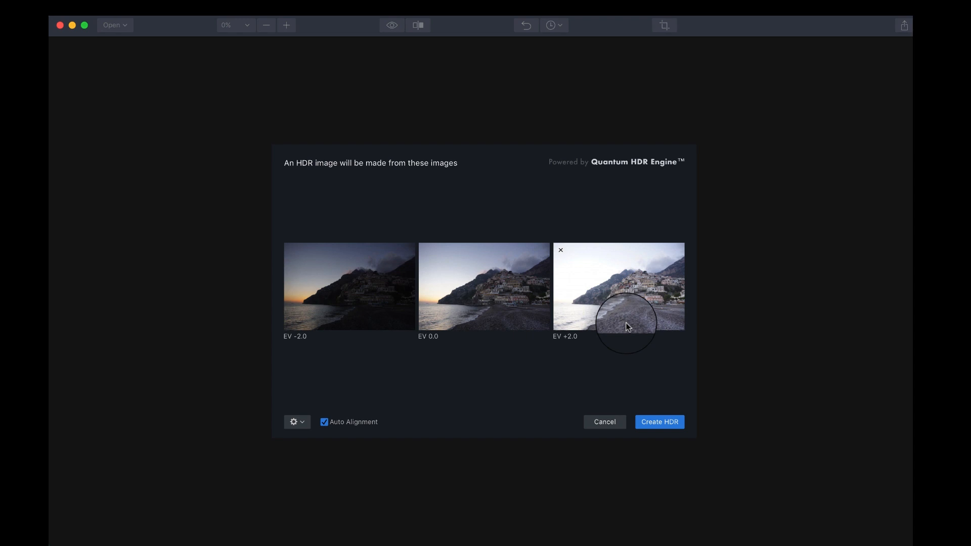
# Step: Turn on Ghost Reduction in the merge settings and create the HDR image from the three brackets
pyautogui.click(297, 422)
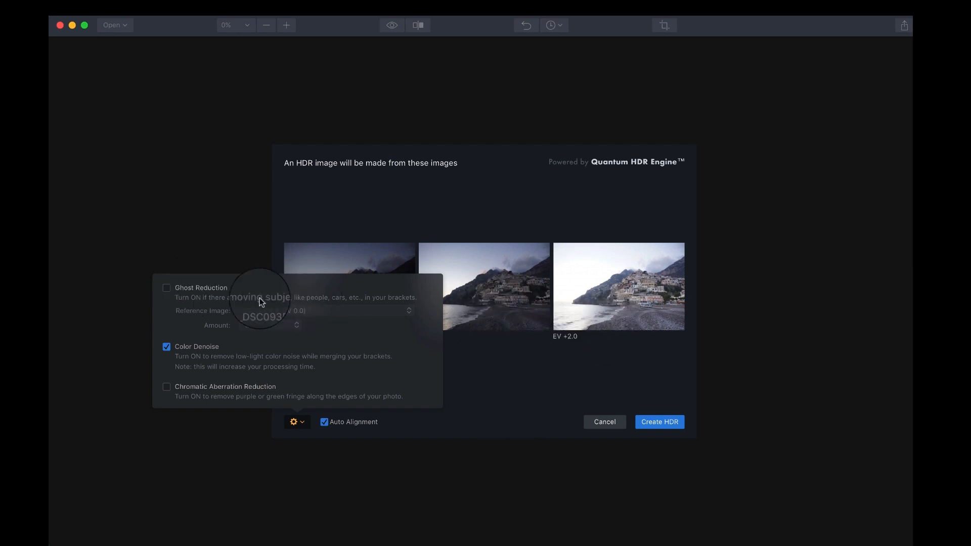
pyautogui.click(205, 287)
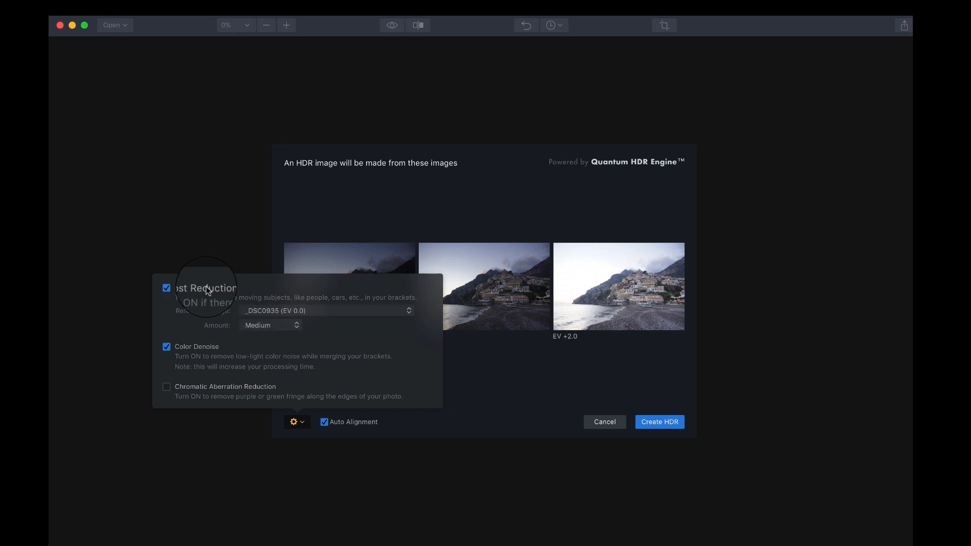
pyautogui.click(486, 371)
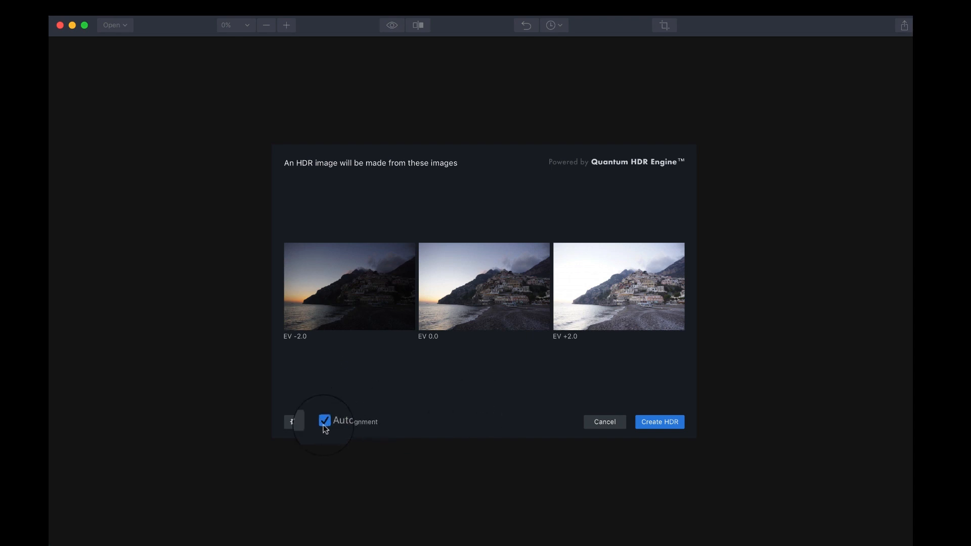
pyautogui.click(297, 423)
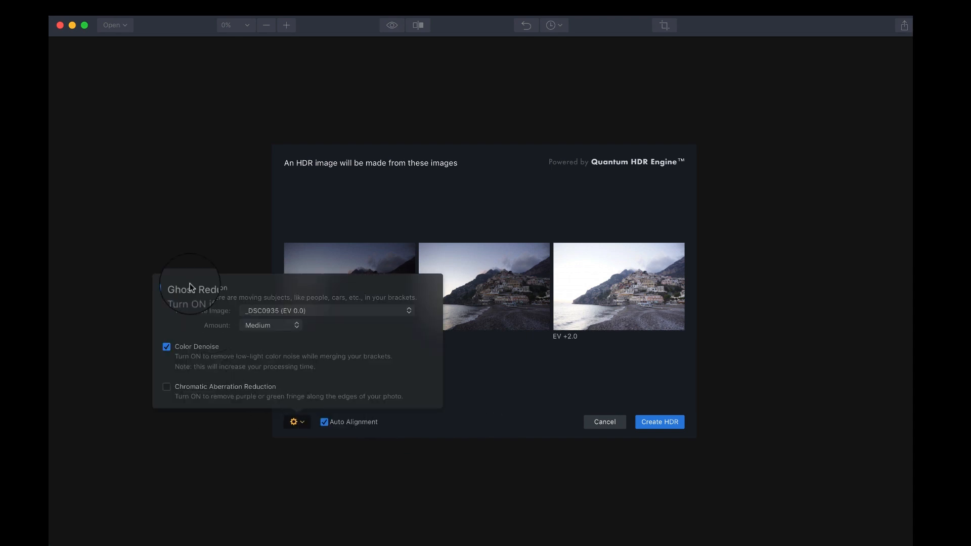
pyautogui.click(554, 401)
pyautogui.click(667, 425)
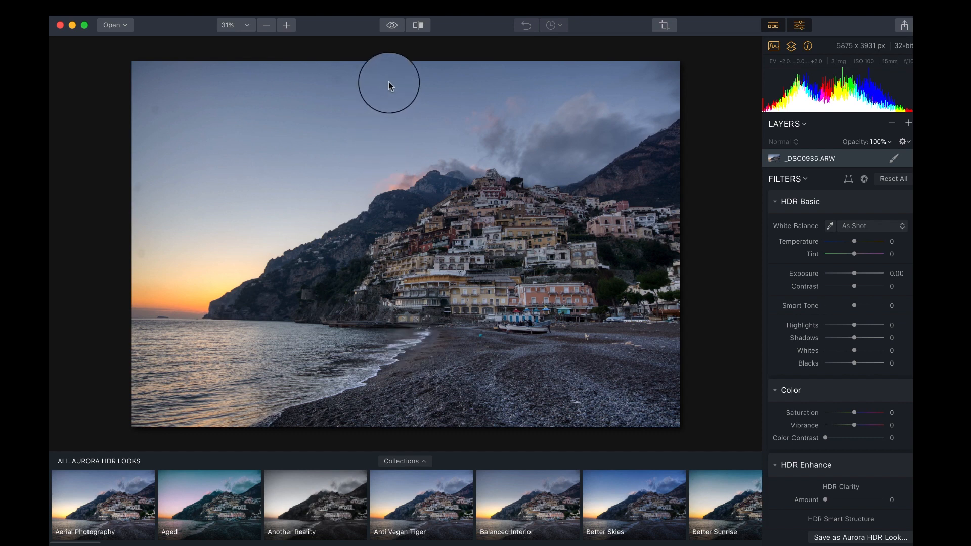
# Step: Show the original exposure briefly to compare it with the merged HDR image
pyautogui.click(392, 26)
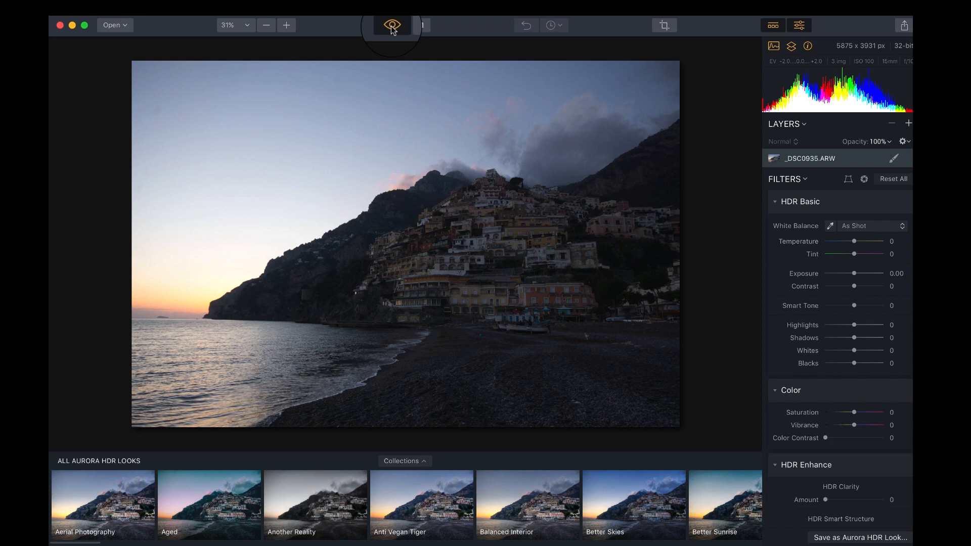
pyautogui.click(392, 26)
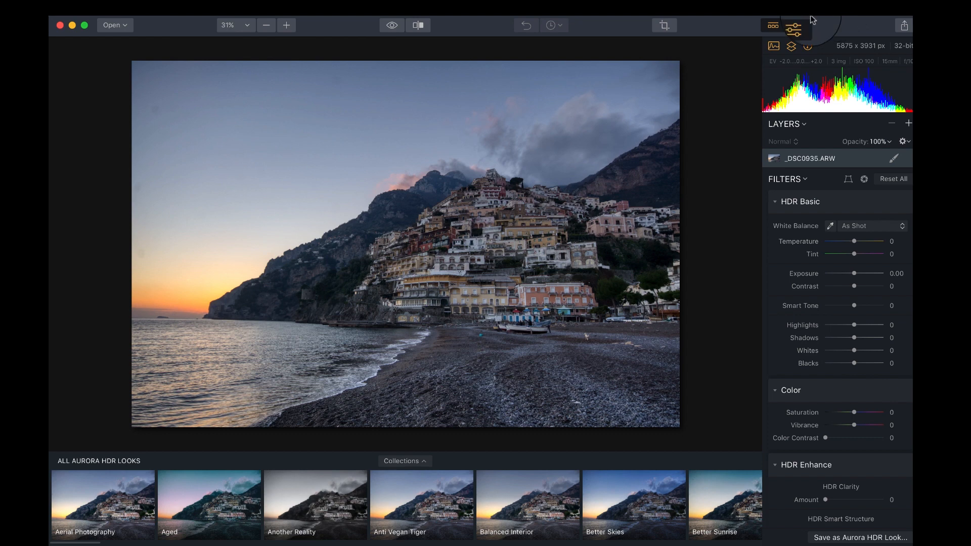
pyautogui.click(127, 28)
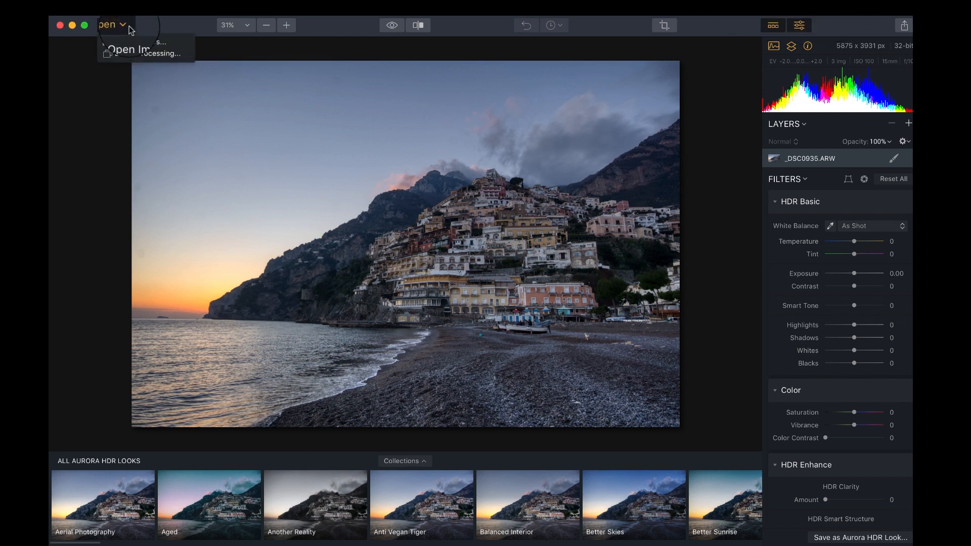
pyautogui.click(129, 27)
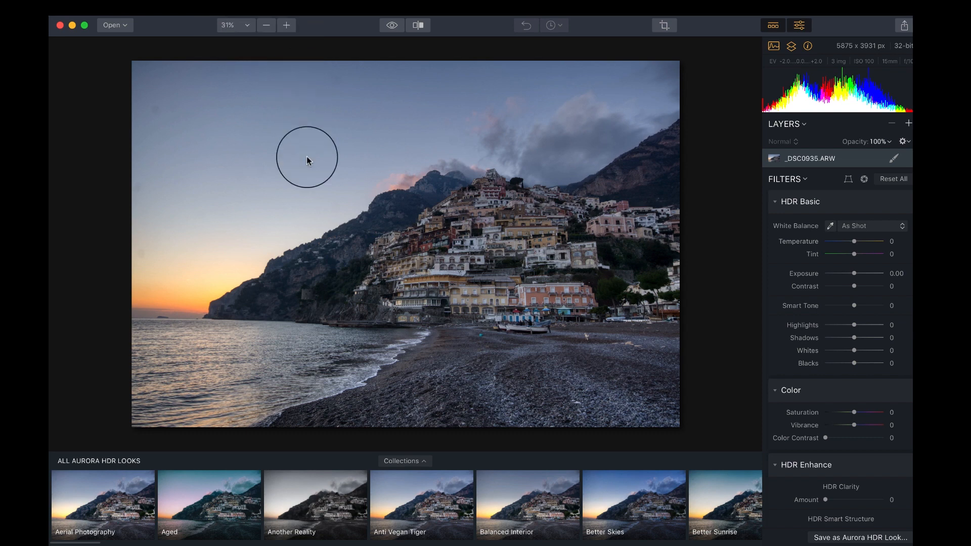
# Step: Compare the merged photo with the original at 25% zoom, in full frame and in a before/after split view with a shifted divider
pyautogui.scroll(5, 361, 241)
pyautogui.scroll(-5, 361, 241)
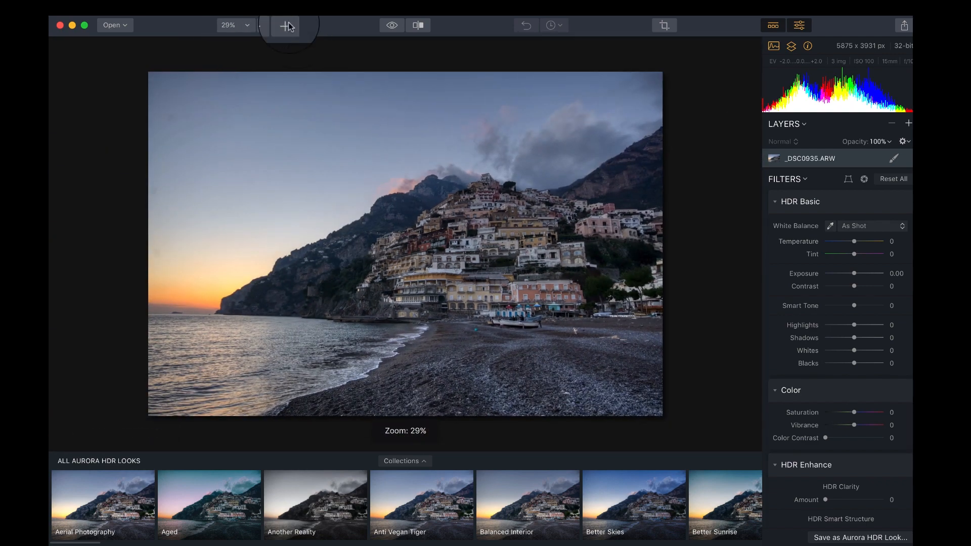
pyautogui.click(284, 26)
pyautogui.click(267, 27)
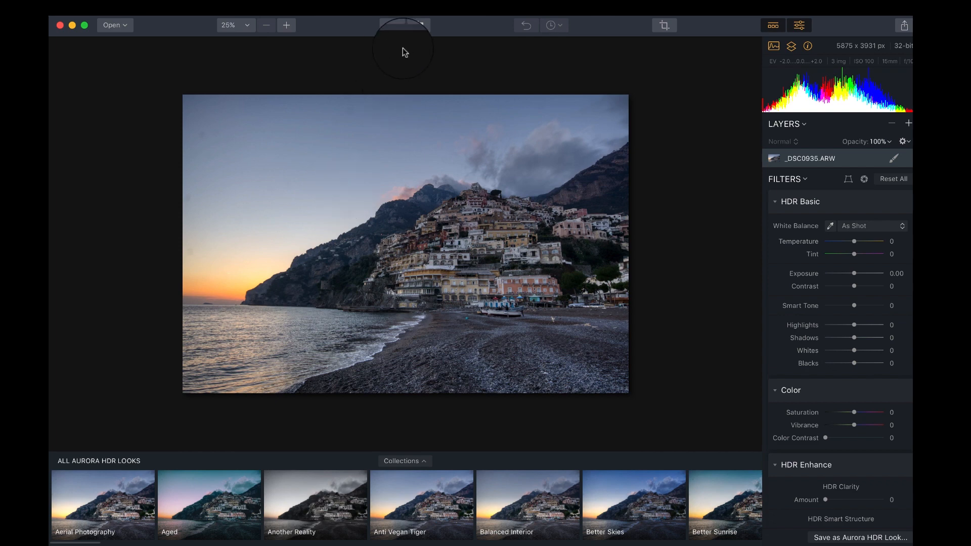
pyautogui.click(391, 28)
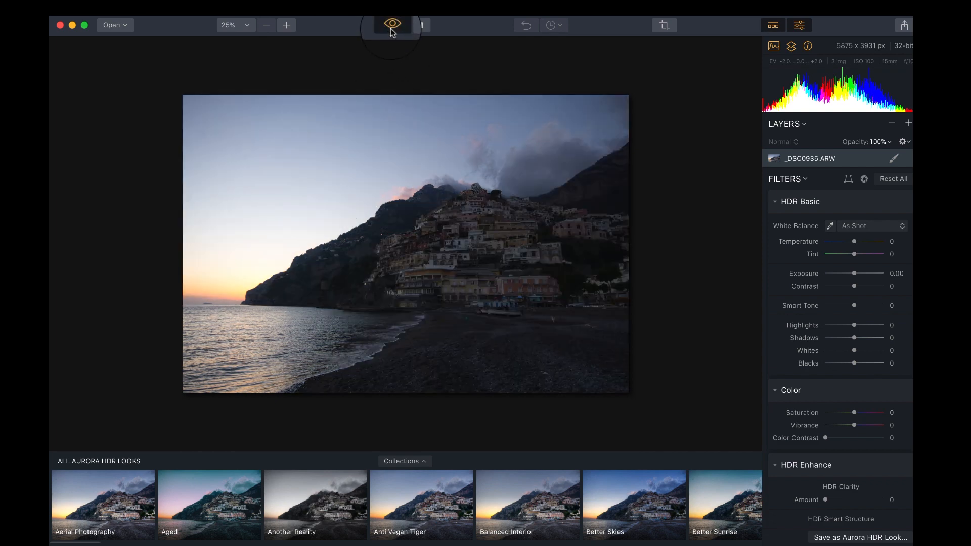
pyautogui.click(392, 32)
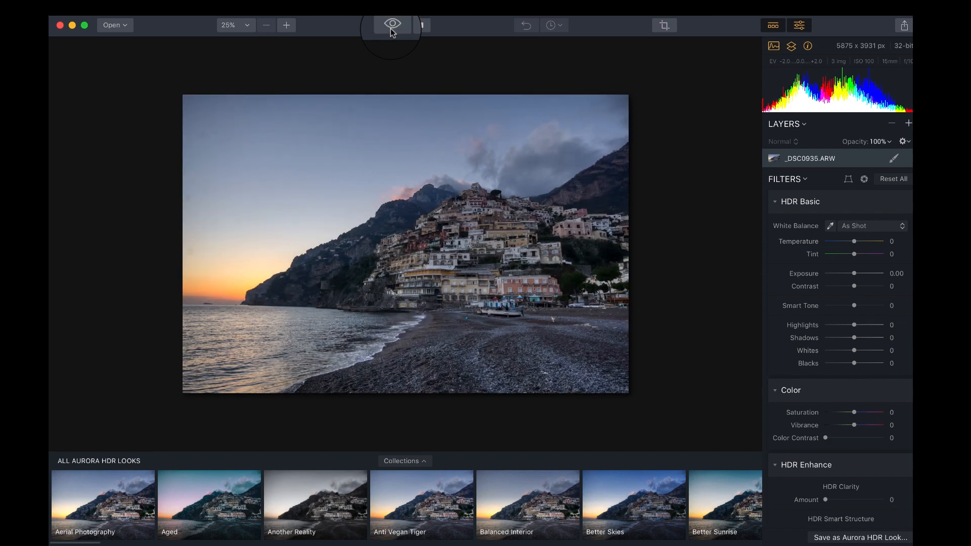
pyautogui.click(418, 25)
pyautogui.moveTo(407, 178); pyautogui.dragTo(441, 202)
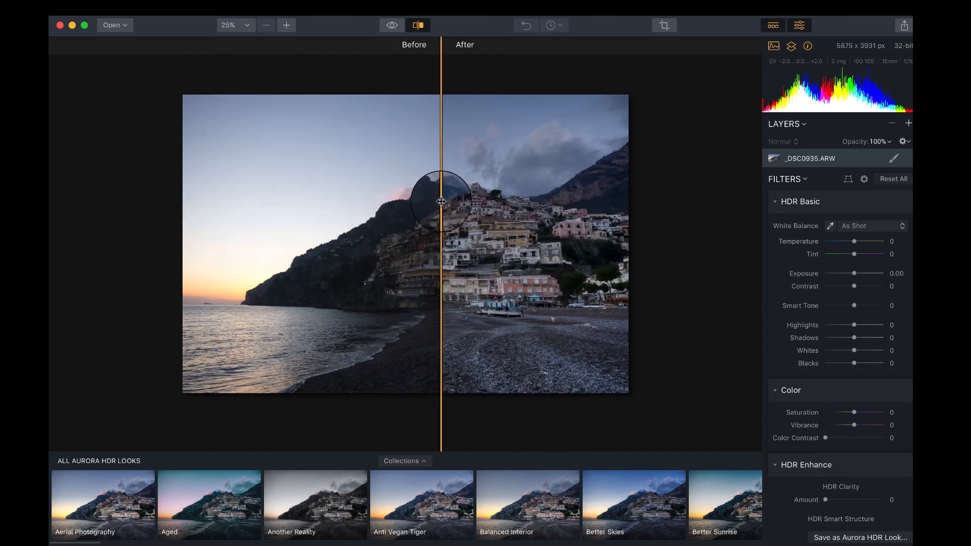
pyautogui.click(419, 25)
pyautogui.click(420, 26)
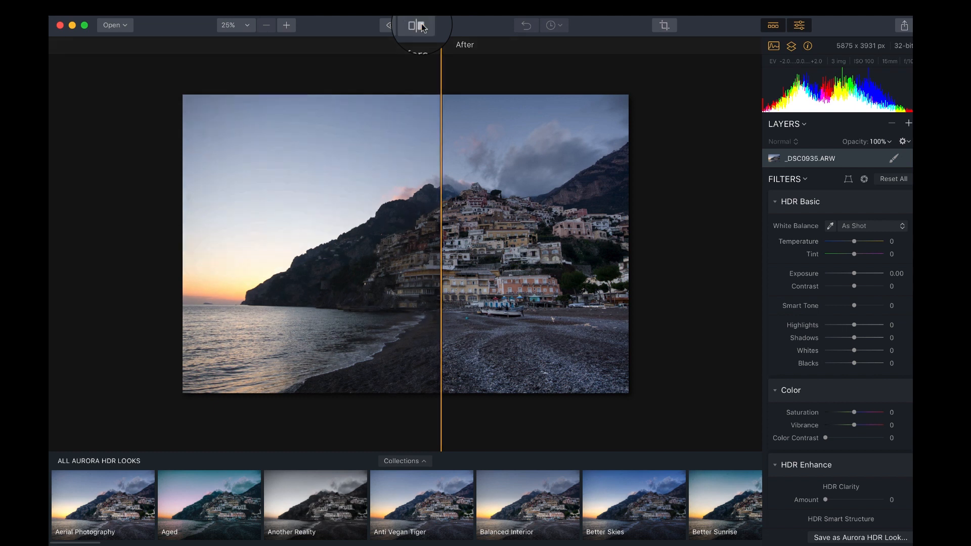
pyautogui.click(423, 26)
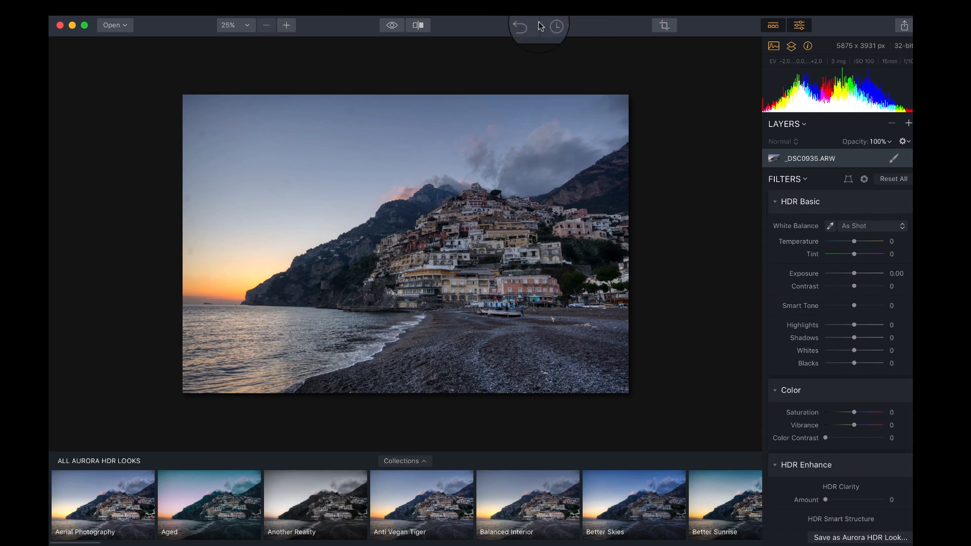
# Step: View the crop tool's options and leave it without cropping the photo
pyautogui.click(664, 25)
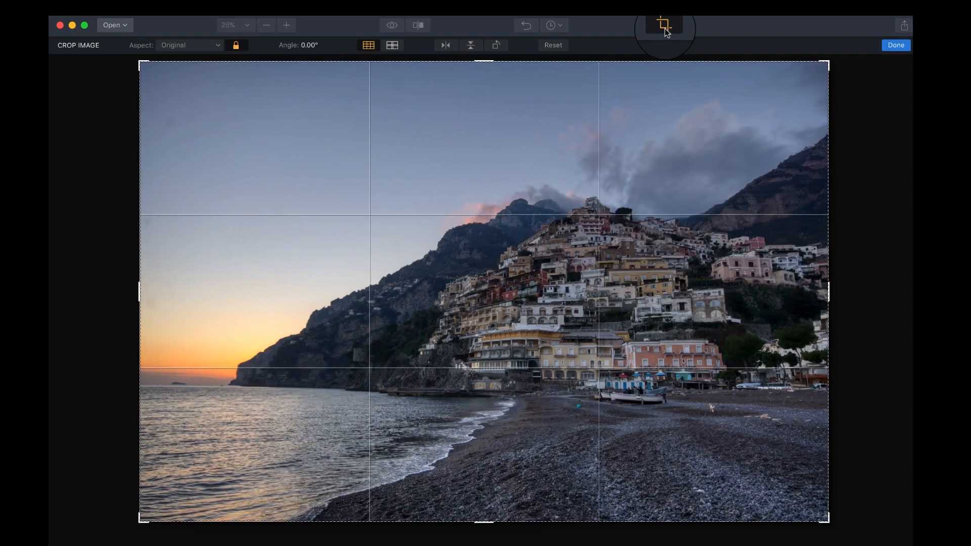
pyautogui.click(665, 31)
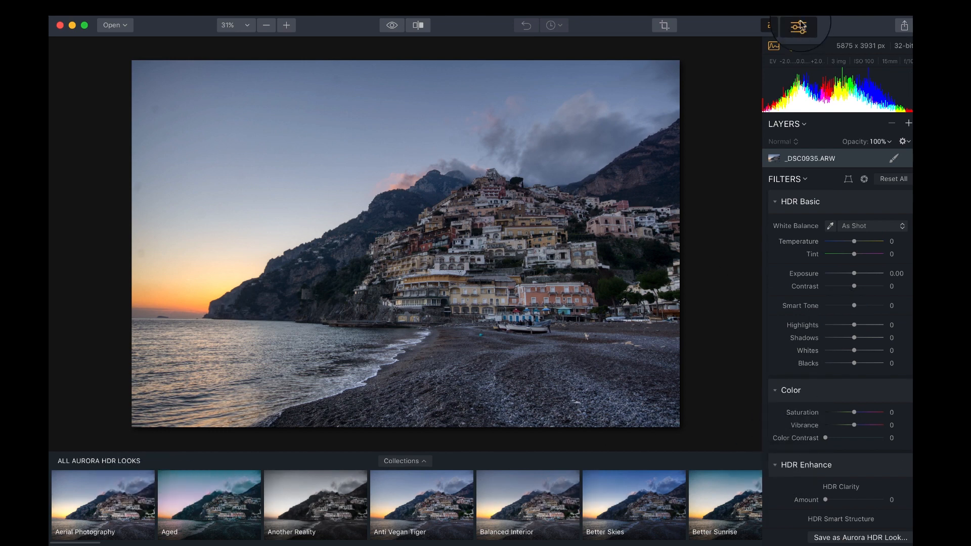
# Step: Look through the filter controls and hide them, leaving only the Aurora HDR Looks previews beneath the photo
pyautogui.click(776, 28)
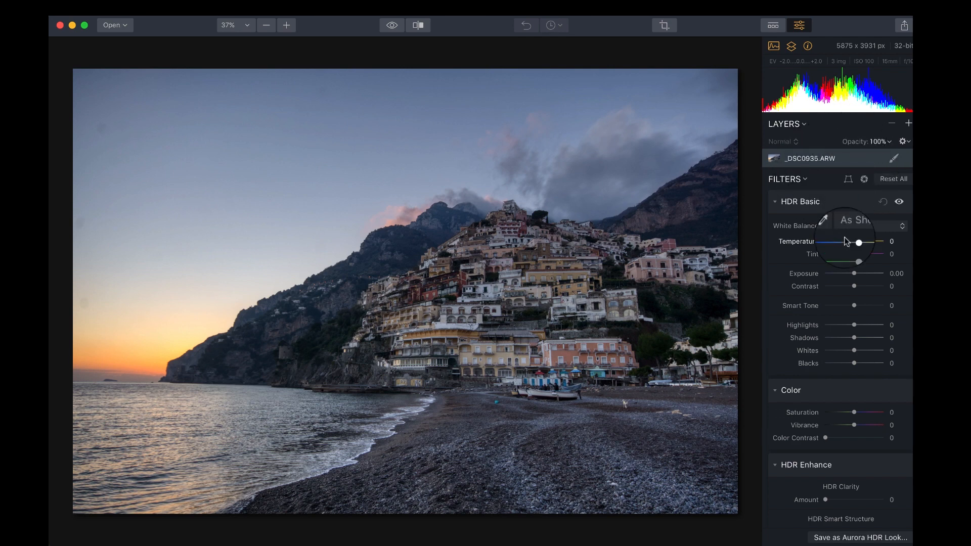
pyautogui.scroll(-10, 845, 241)
pyautogui.scroll(10, 843, 242)
pyautogui.click(781, 28)
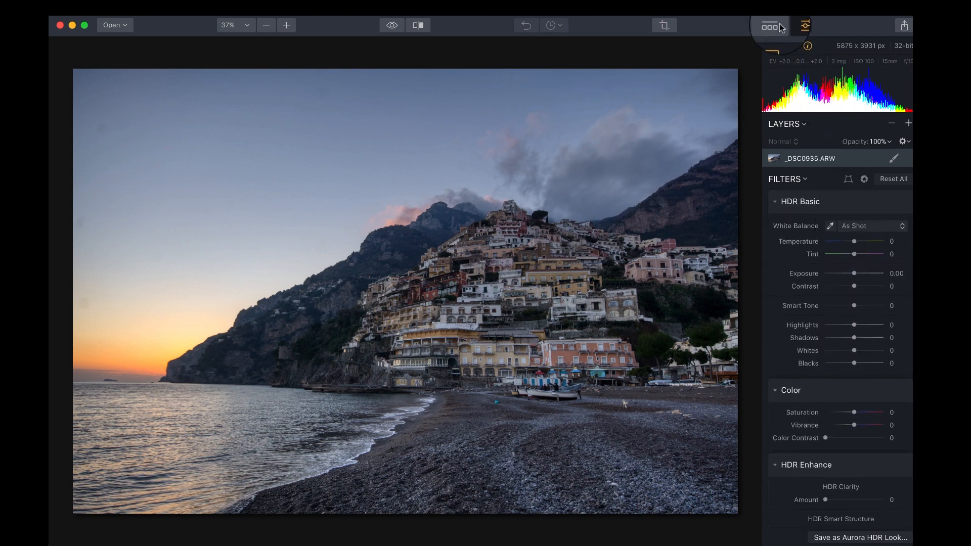
pyautogui.click(799, 26)
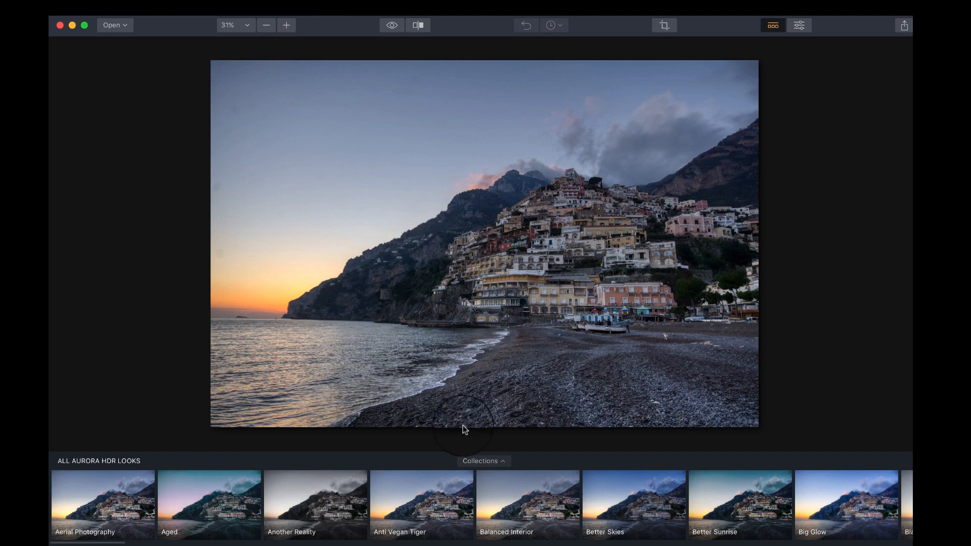
# Step: Try the Anti Vegan Tiger, Better Sunrise and Big Glow looks on the photo
pyautogui.click(426, 512)
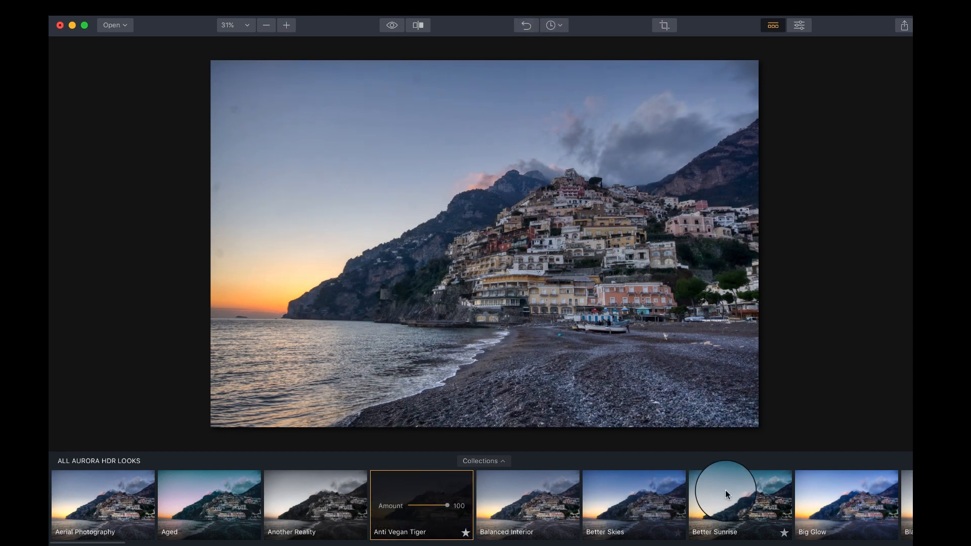
pyautogui.click(742, 501)
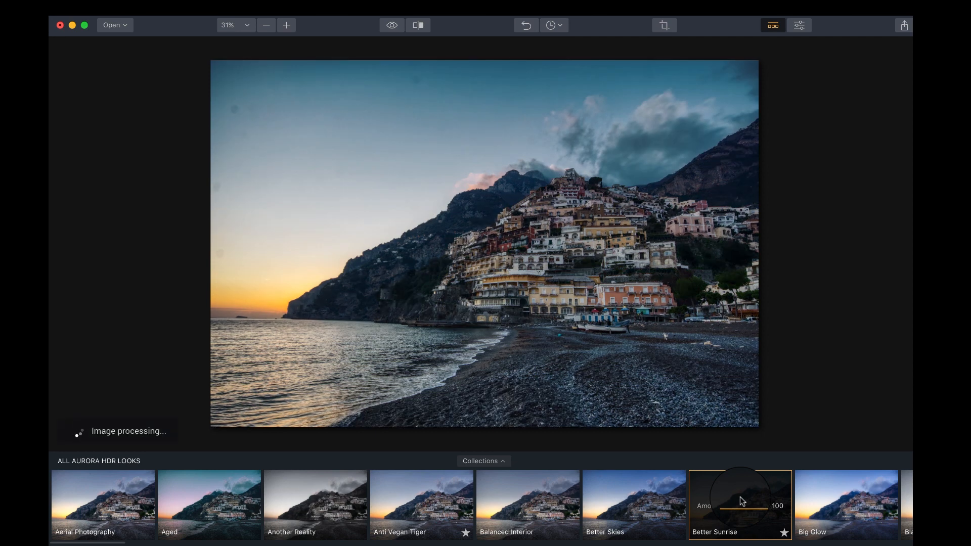
pyautogui.hscroll(5, 739, 497)
pyautogui.click(688, 500)
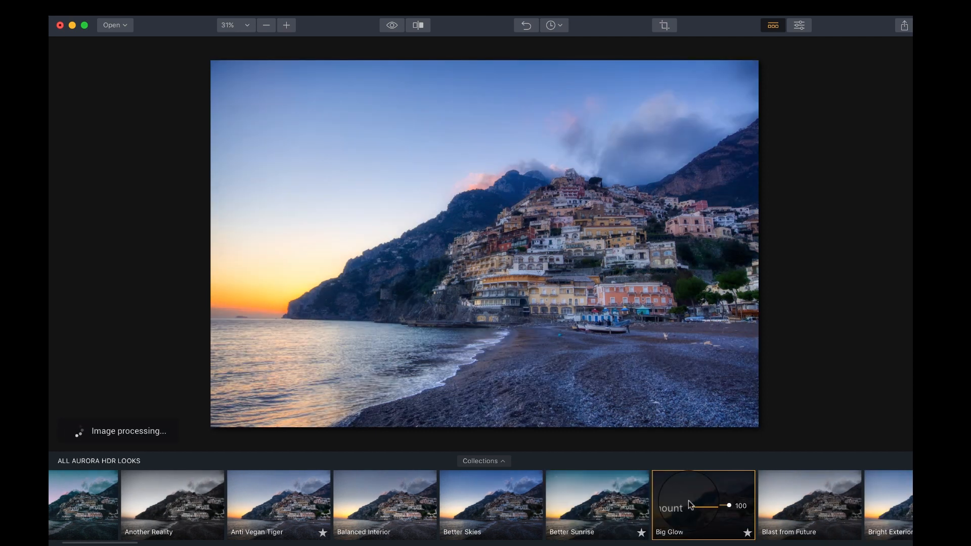
# Step: Try out the Amount setting of the Big Glow look and leave it at 100
pyautogui.hscroll(2, 691, 503)
pyautogui.hscroll(4, 690, 506)
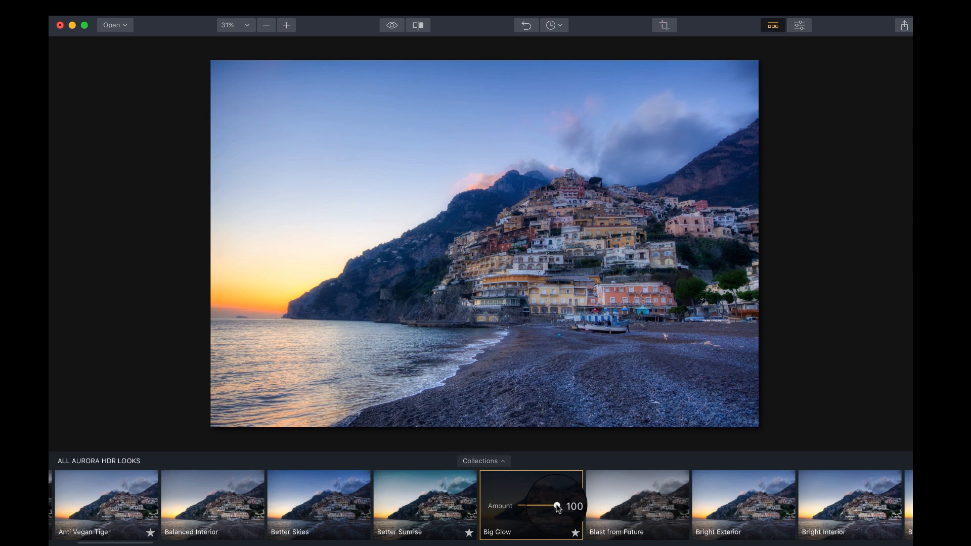
pyautogui.moveTo(556, 506)
pyautogui.mouseDown()
pyautogui.moveTo(499, 501)
pyautogui.moveTo(572, 511)
pyautogui.mouseUp()
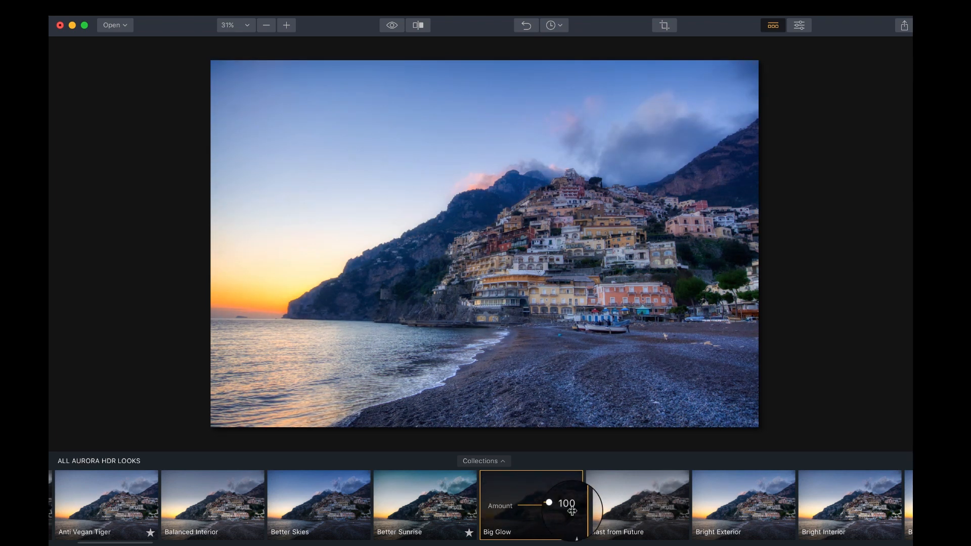
# Step: Browse through more of the Aurora HDR looks and view the available look collections
pyautogui.hscroll(15, 572, 511)
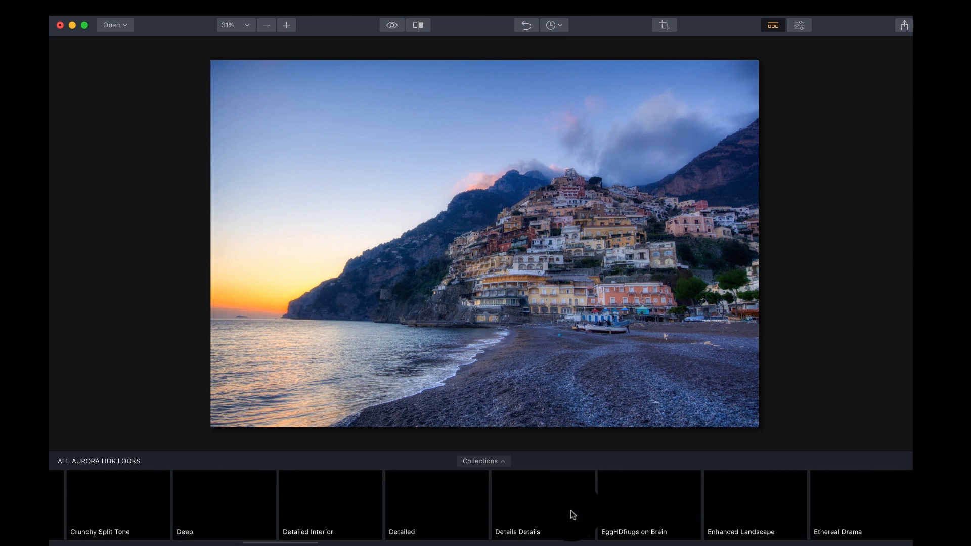
pyautogui.hscroll(-5, 386, 500)
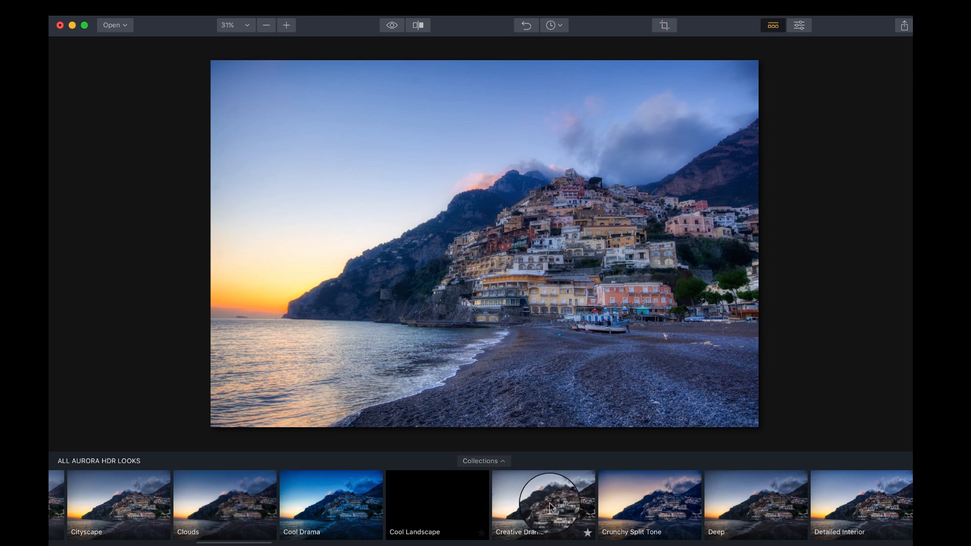
pyautogui.hscroll(5, 551, 506)
pyautogui.hscroll(10, 550, 508)
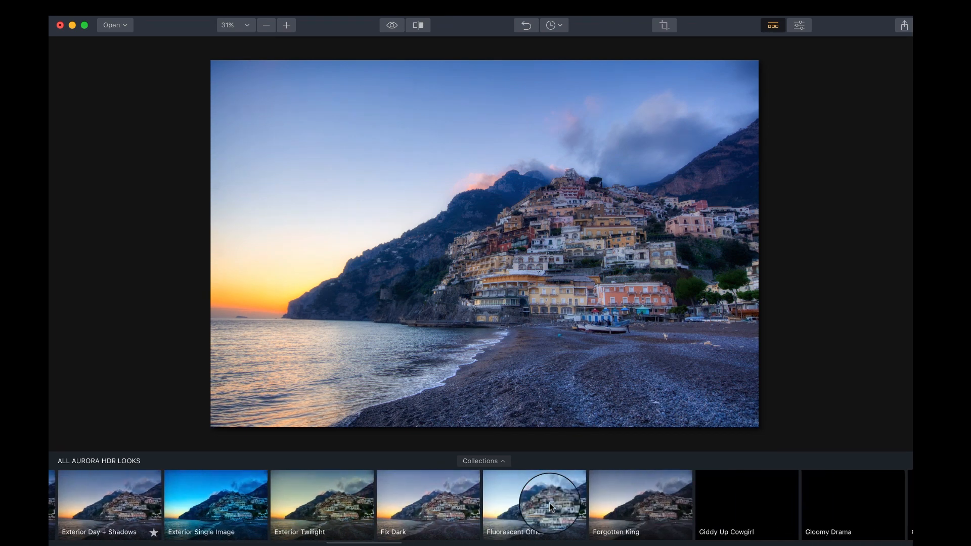
pyautogui.click(504, 461)
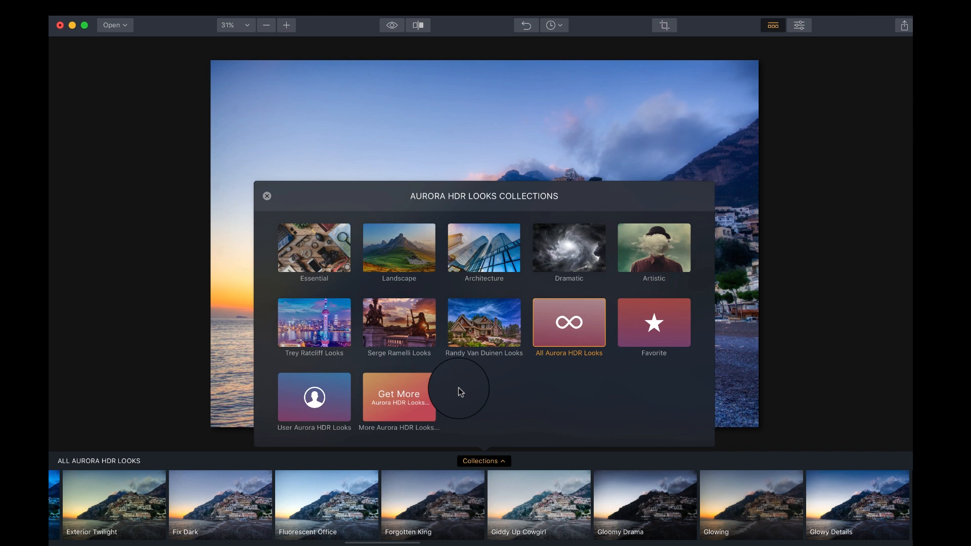
pyautogui.click(267, 196)
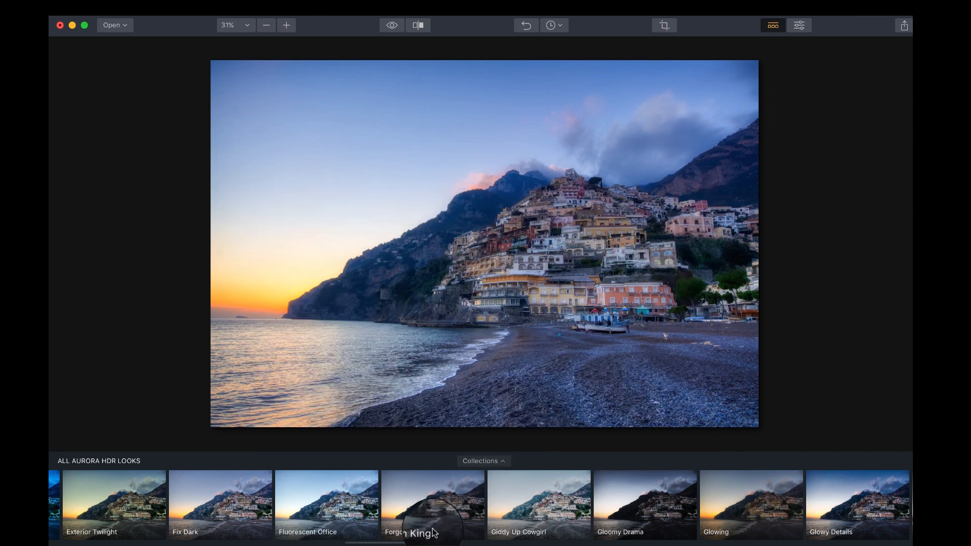
# Step: Apply the Fluorescent Office look to the photo
pyautogui.click(327, 513)
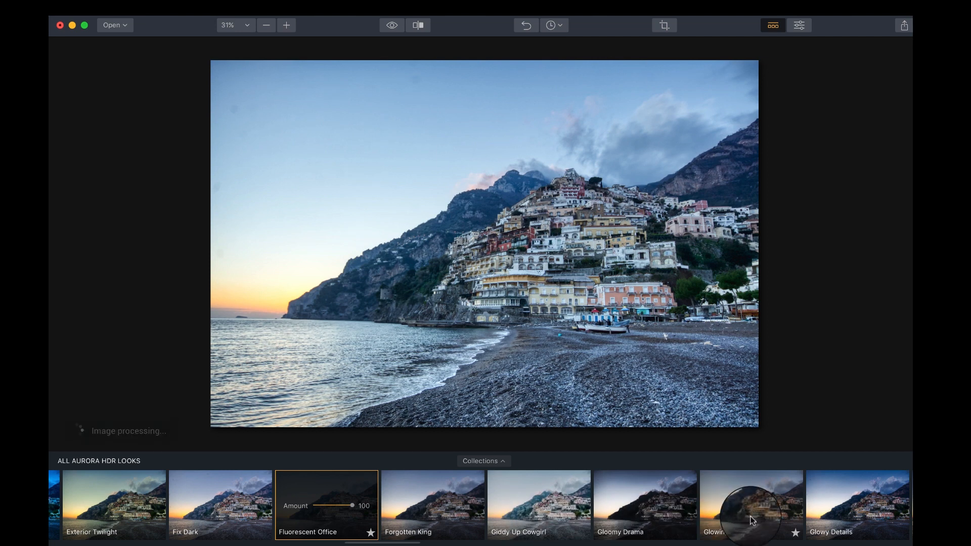
# Step: Apply the Balanced Interior look to the photo
pyautogui.hscroll(-15, 253, 511)
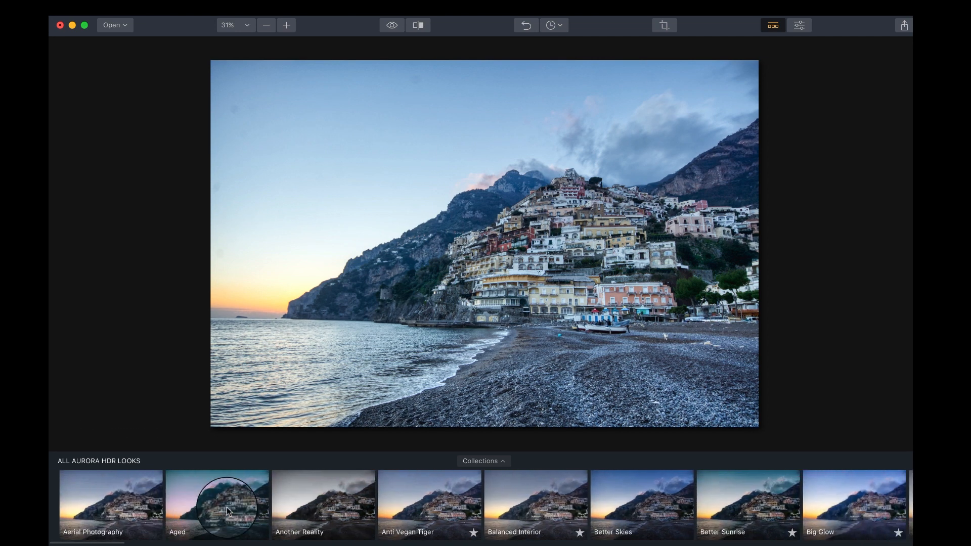
pyautogui.click(521, 501)
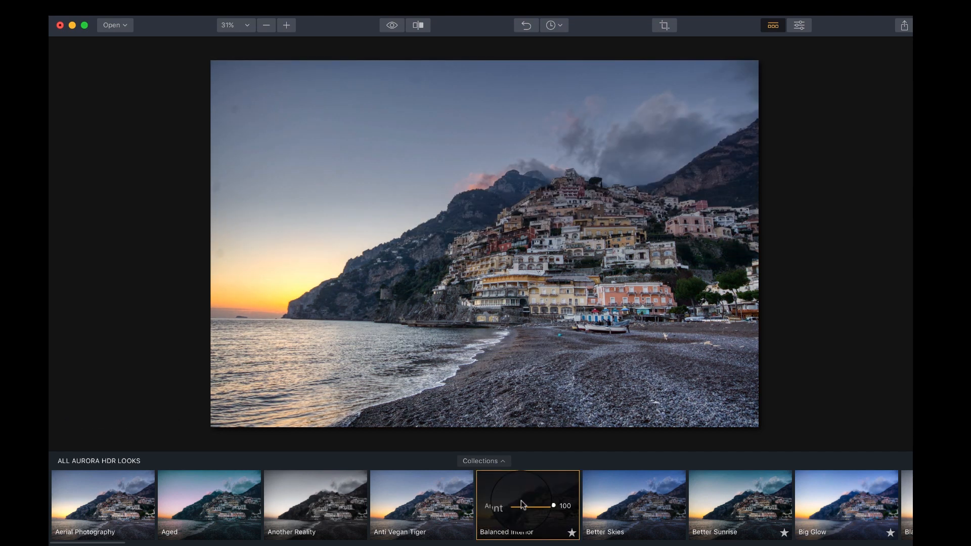
# Step: Show the filter controls and look through them from HDR Basic down to the HSL, Color Toning, Dodge & Burn and Vignette filters
pyautogui.click(799, 25)
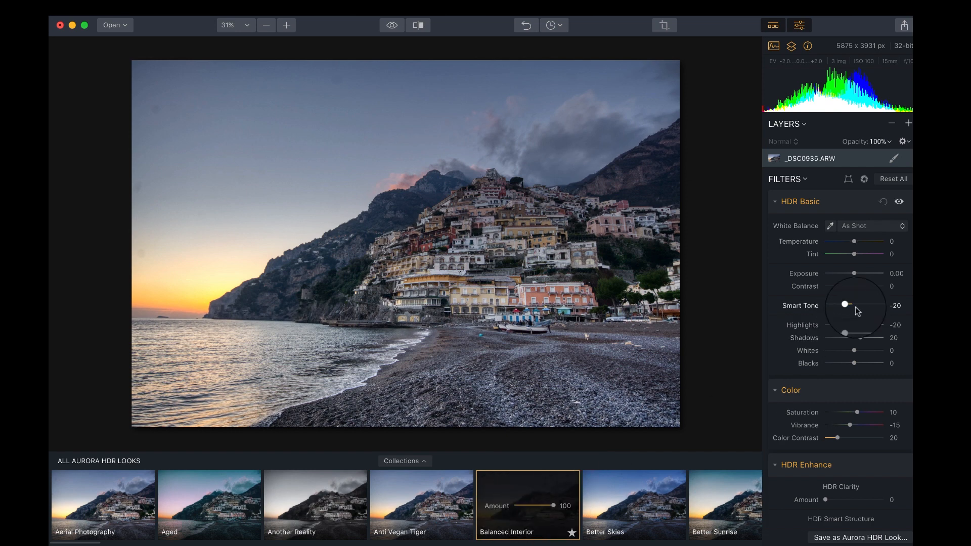
pyautogui.scroll(-1, 855, 308)
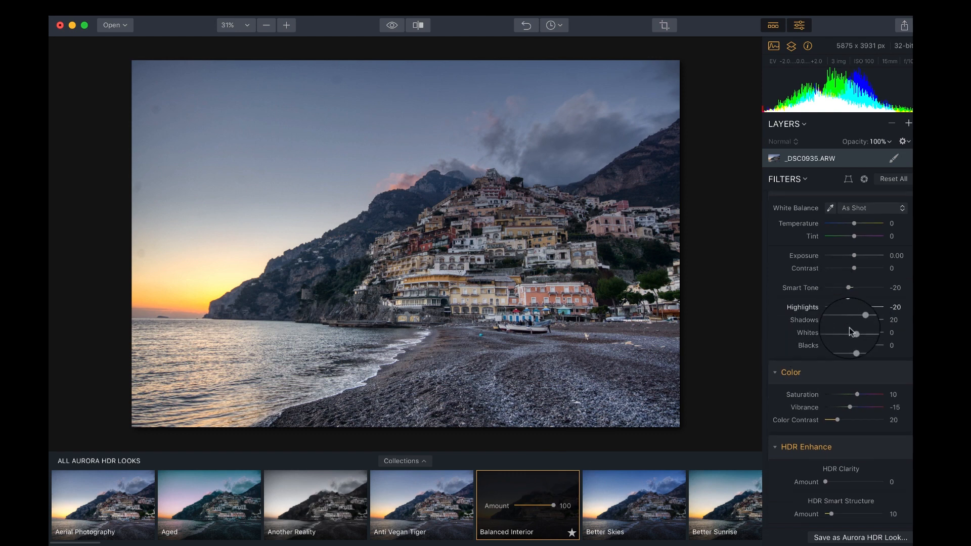
pyautogui.scroll(-5, 850, 329)
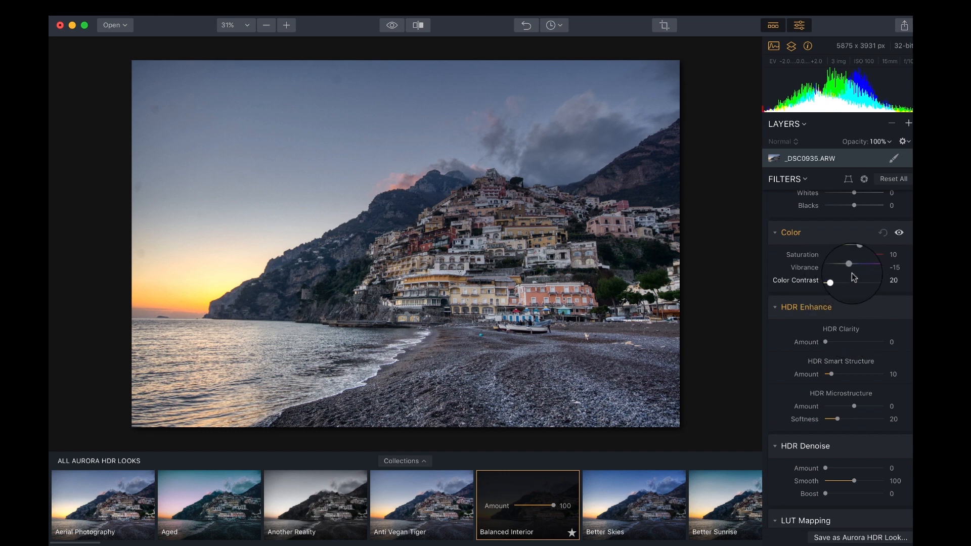
pyautogui.scroll(-7, 852, 275)
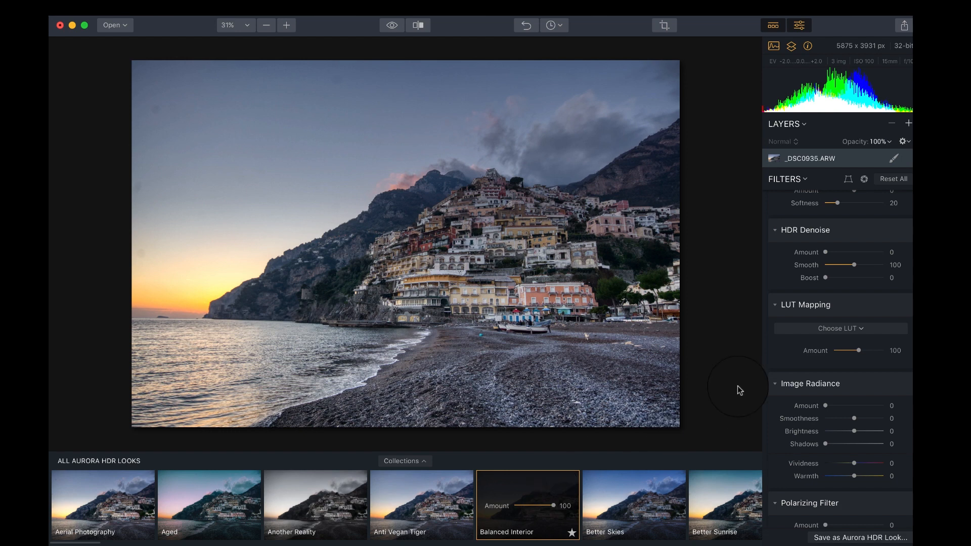
pyautogui.scroll(-4, 835, 308)
pyautogui.scroll(-20, 833, 306)
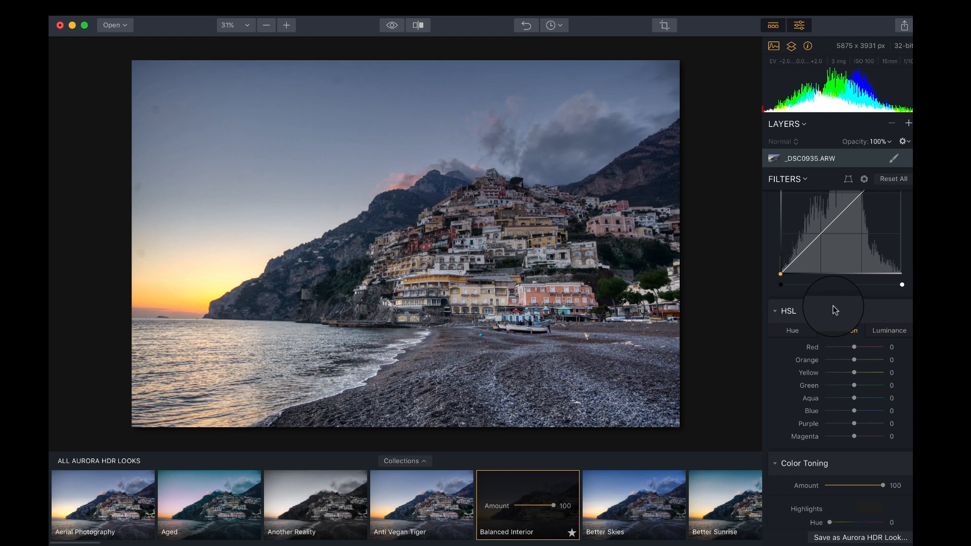
pyautogui.scroll(20, 833, 305)
pyautogui.scroll(-20, 833, 306)
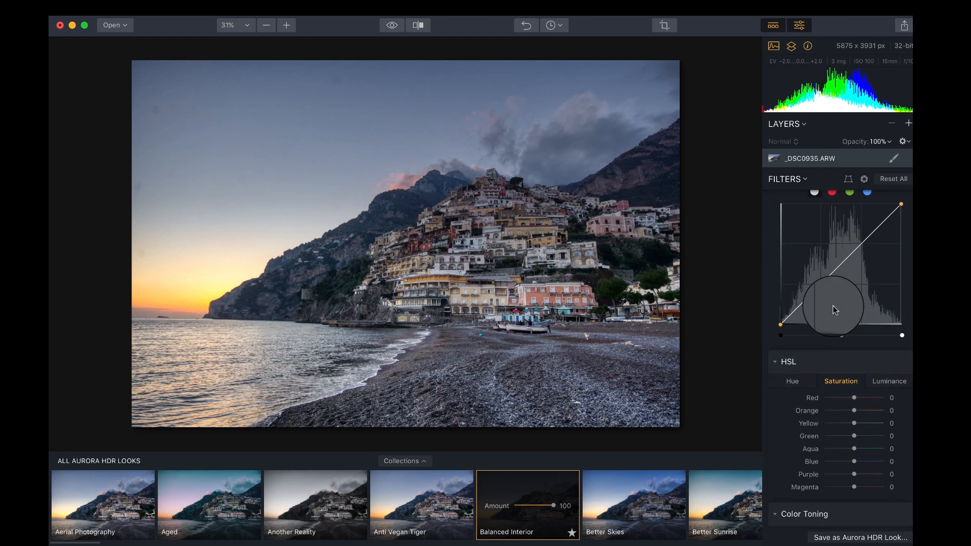
pyautogui.scroll(-10, 833, 306)
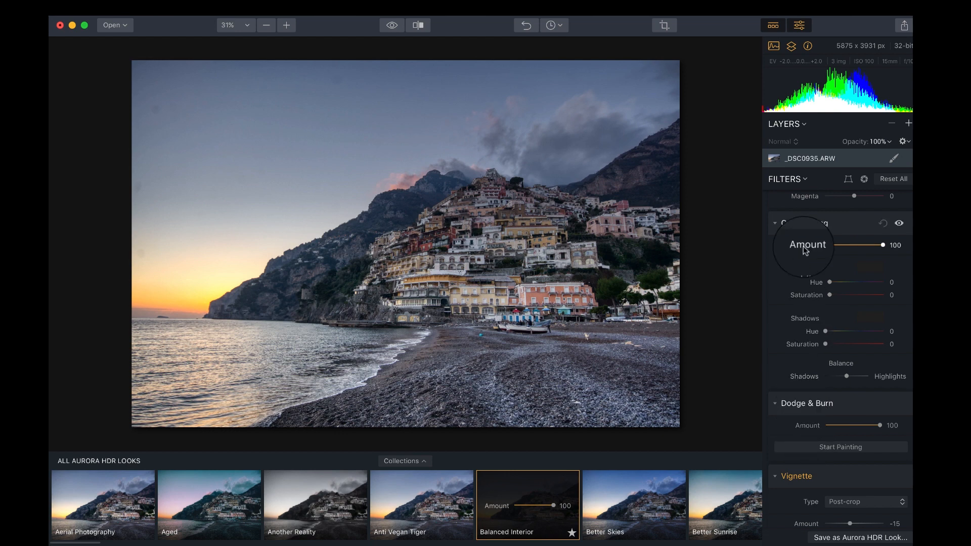
# Step: Hide the looks strip and reset all filters on the photo
pyautogui.click(769, 27)
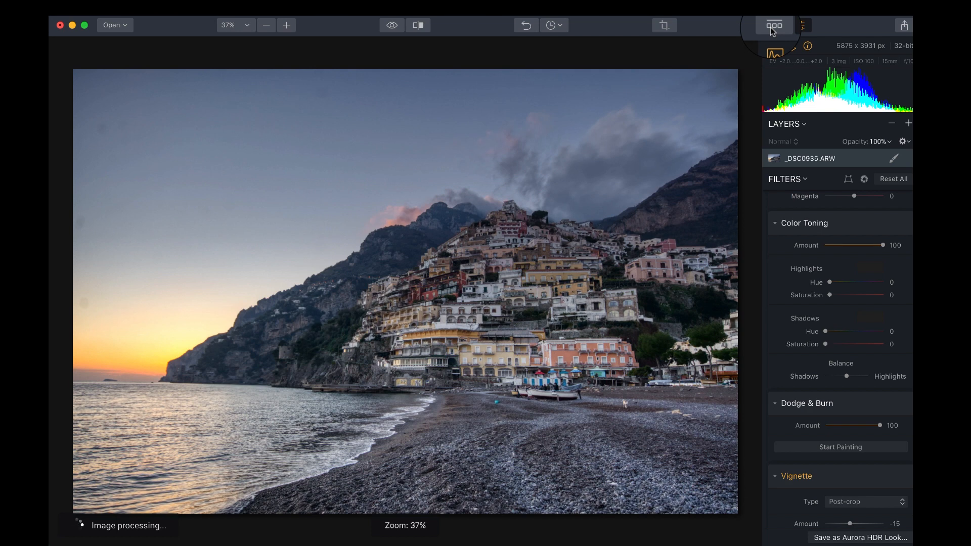
pyautogui.click(889, 182)
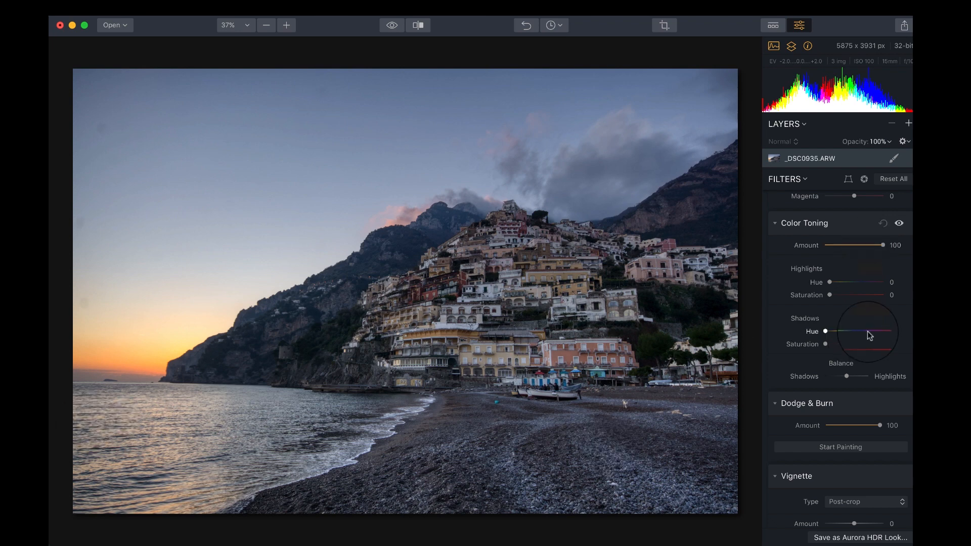
pyautogui.scroll(-10, 869, 335)
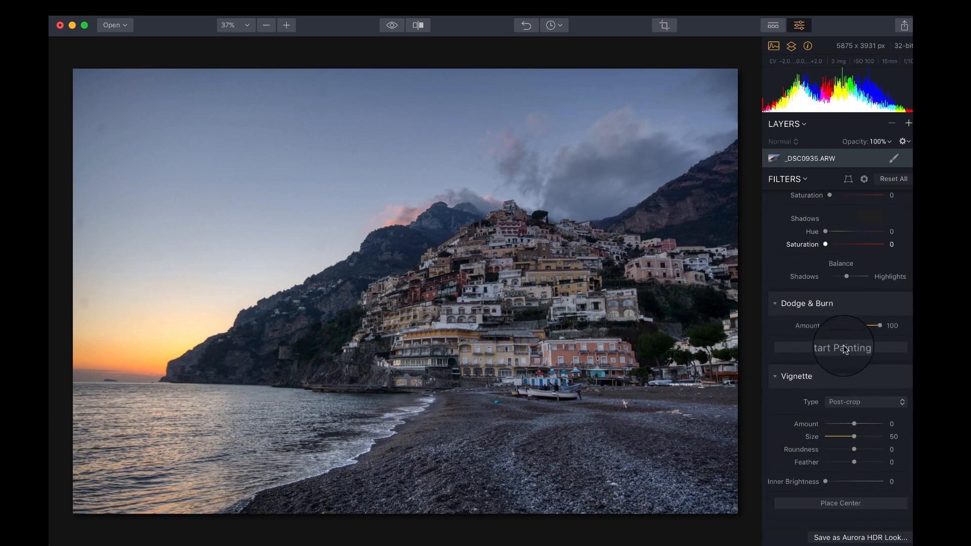
pyautogui.scroll(5, 845, 349)
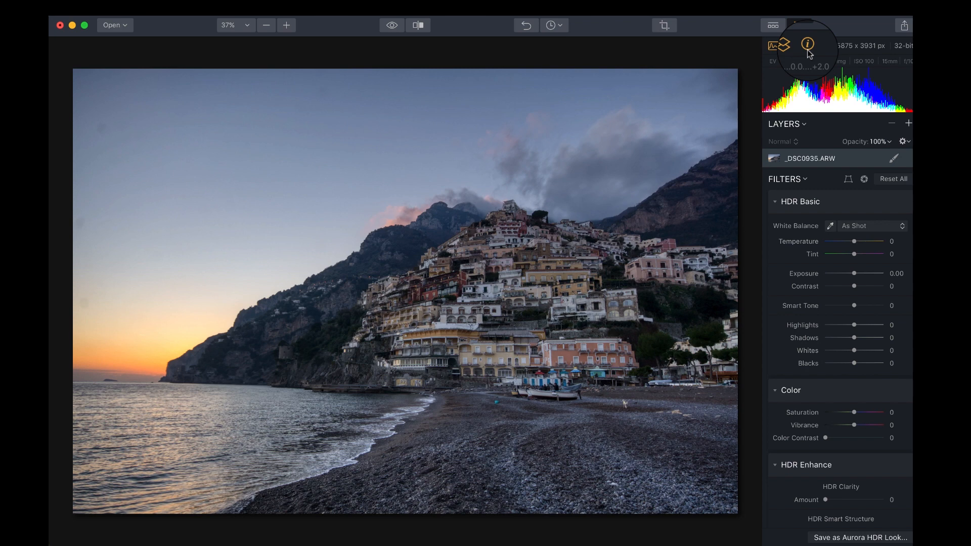
# Step: Try toggling the histogram, layers and photo info displays, leaving the histogram and layers shown and the photo info hidden
pyautogui.click(774, 48)
pyautogui.click(775, 47)
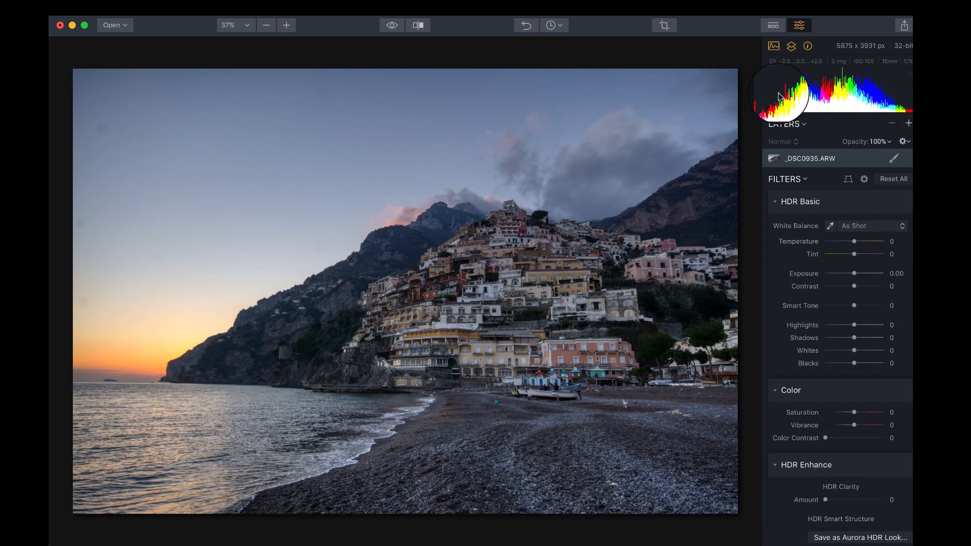
pyautogui.click(775, 47)
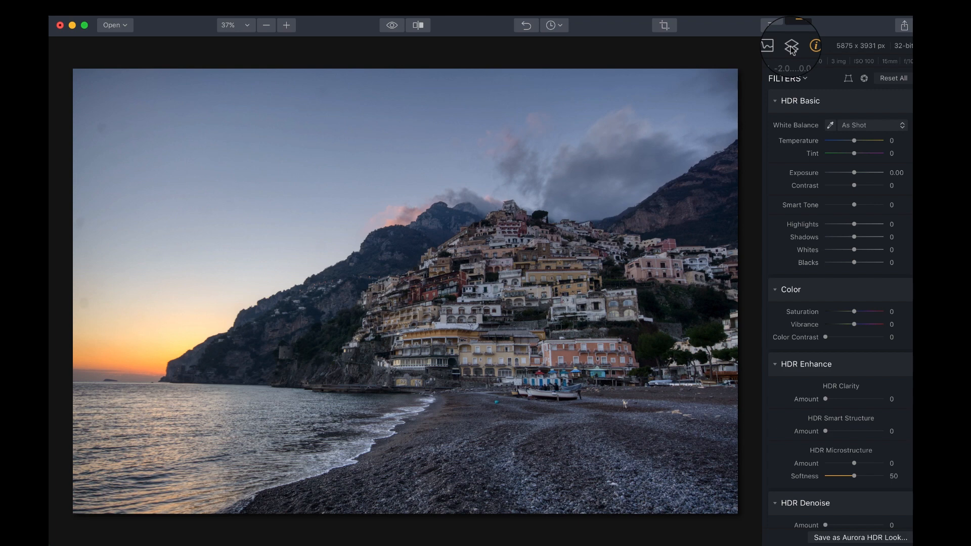
pyautogui.click(791, 47)
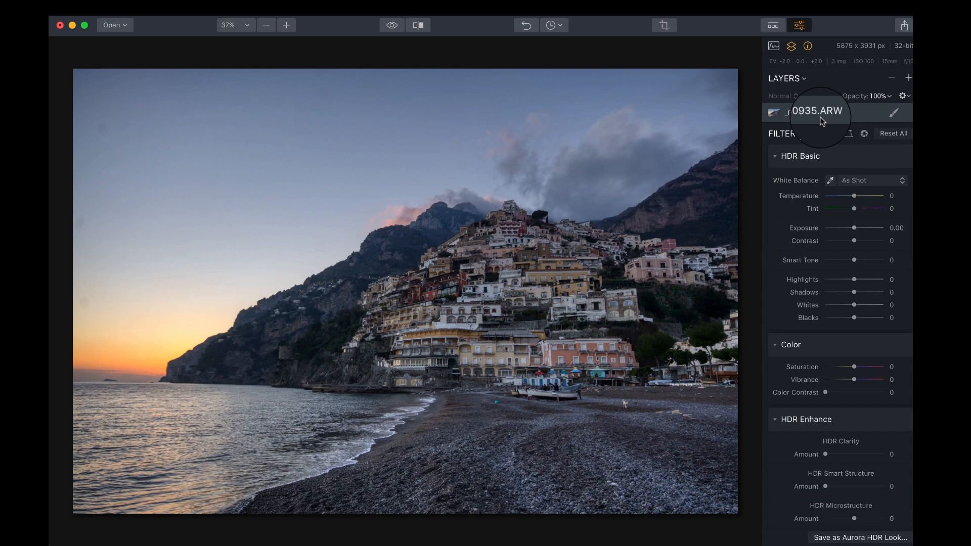
pyautogui.click(808, 46)
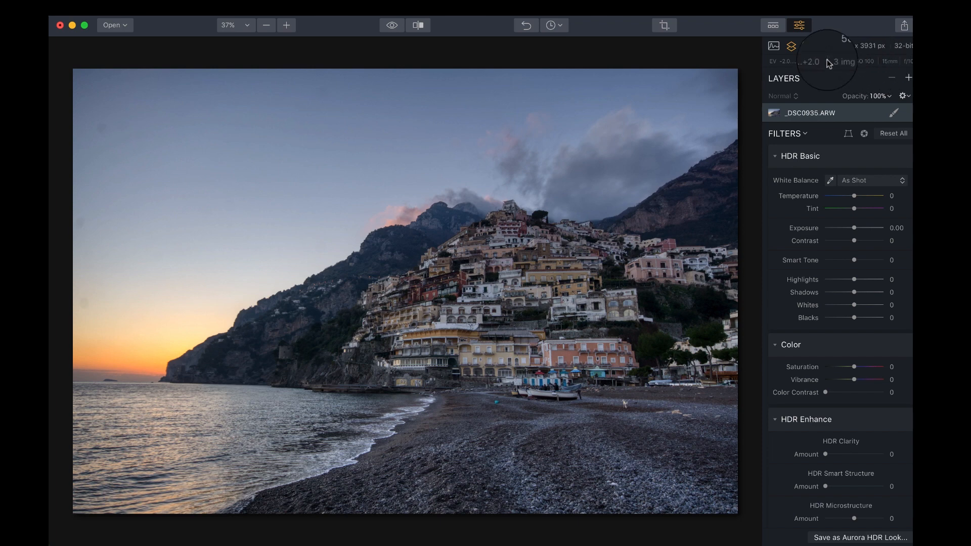
pyautogui.click(809, 47)
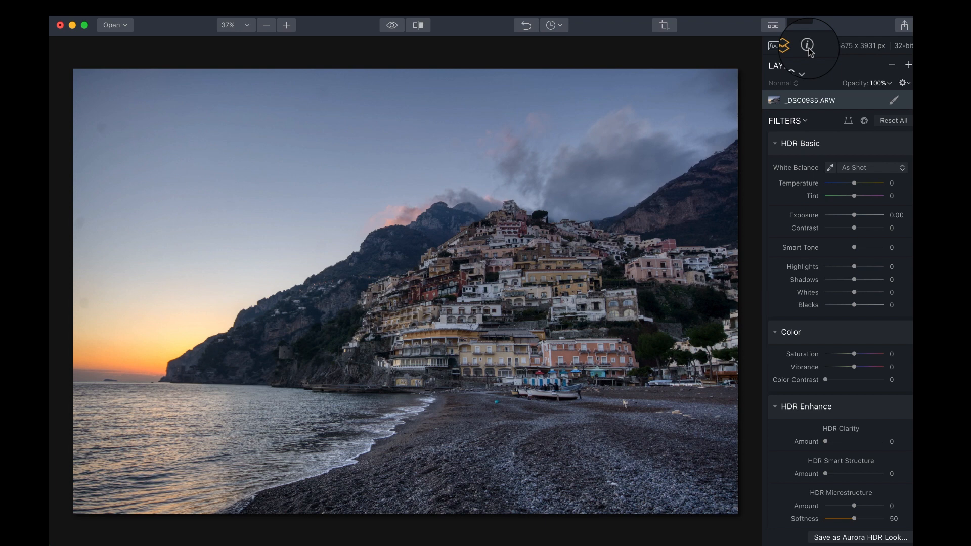
pyautogui.click(774, 47)
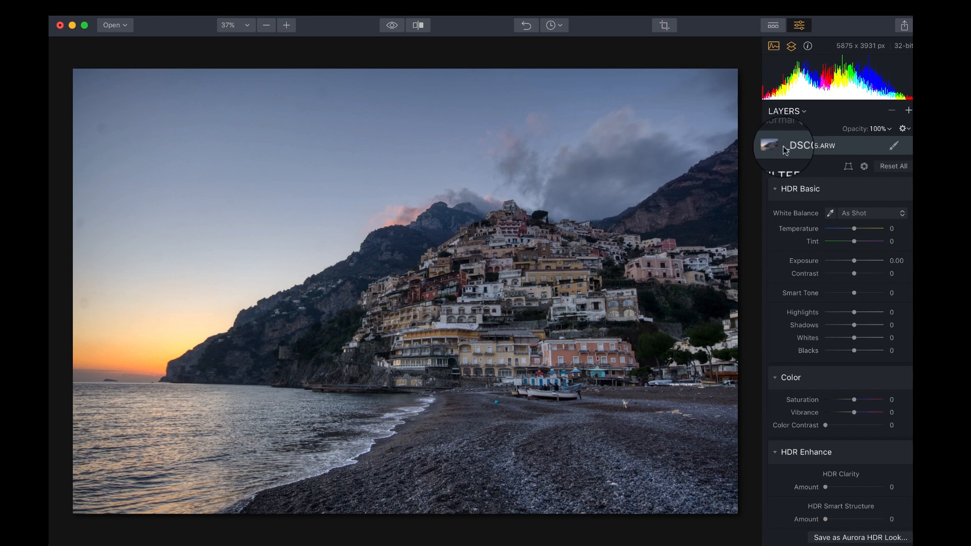
# Step: Apply a lens correction to the photo with Distortion set to -20
pyautogui.click(865, 169)
pyautogui.moveTo(854, 200)
pyautogui.mouseDown()
pyautogui.moveTo(866, 200)
pyautogui.moveTo(829, 207)
pyautogui.moveTo(845, 205)
pyautogui.mouseUp()
pyautogui.click(863, 257)
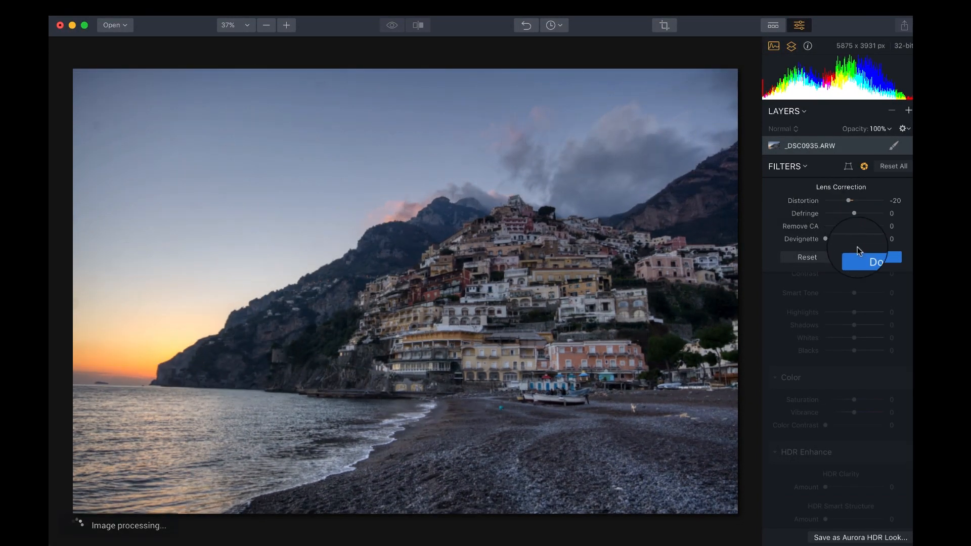
# Step: Try out the Vertical setting of the Transform tool and leave it at 0
pyautogui.click(849, 165)
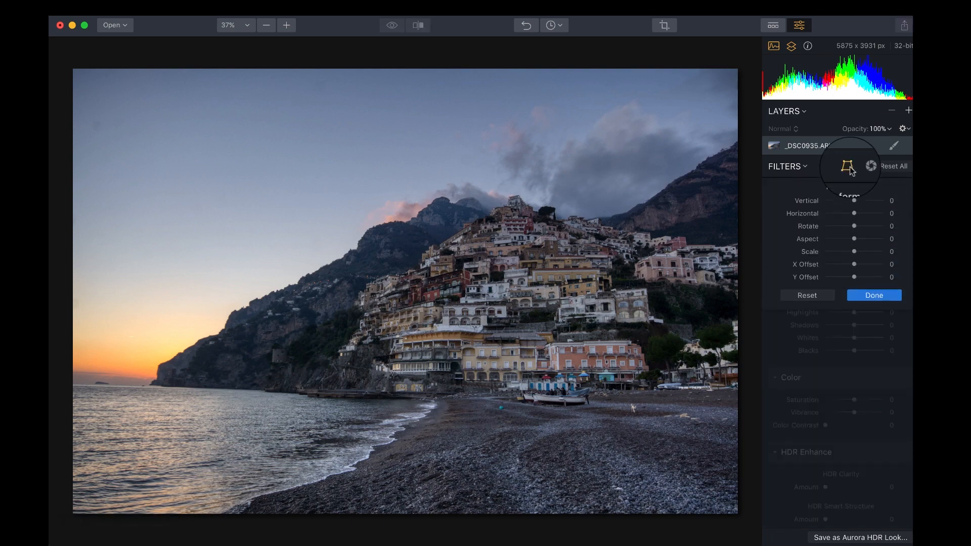
pyautogui.moveTo(854, 201)
pyautogui.mouseDown()
pyautogui.moveTo(836, 202)
pyautogui.moveTo(854, 203)
pyautogui.mouseUp()
pyautogui.click(869, 296)
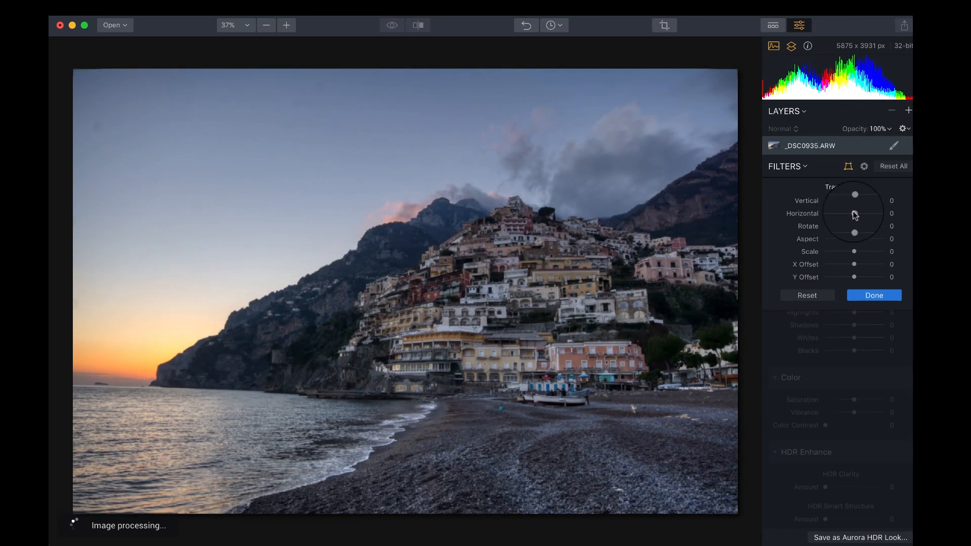
# Step: Add a new adjustment layer above the photo and delete it again
pyautogui.click(909, 110)
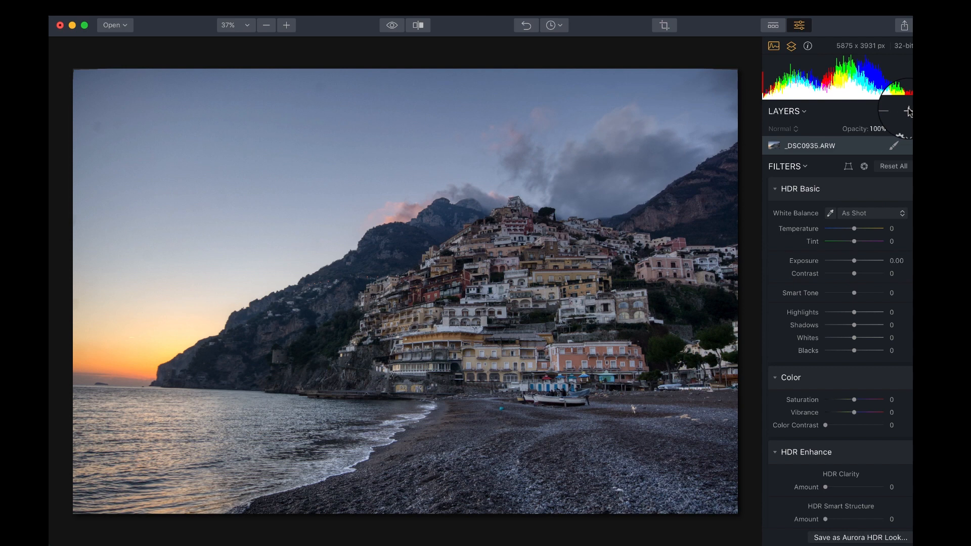
pyautogui.click(859, 123)
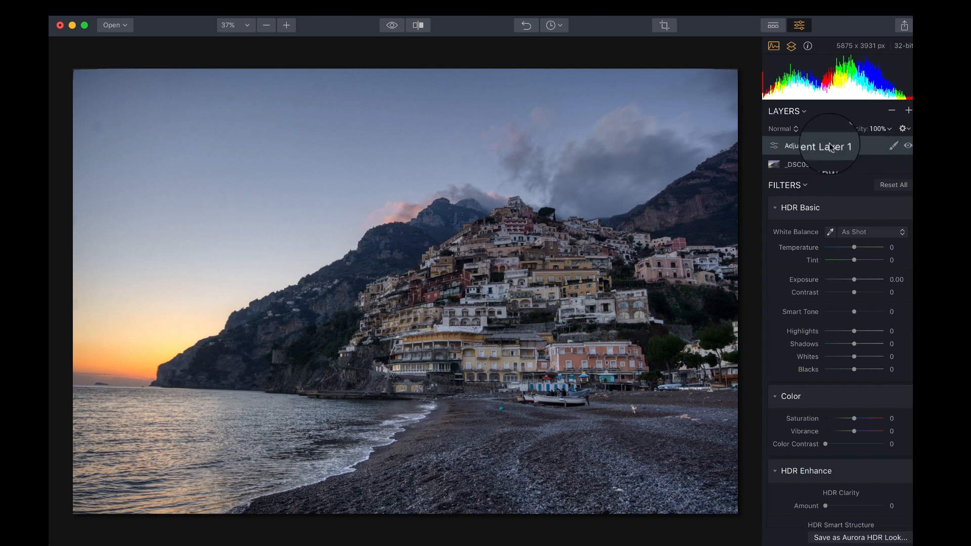
pyautogui.rightClick(807, 146)
pyautogui.click(753, 171)
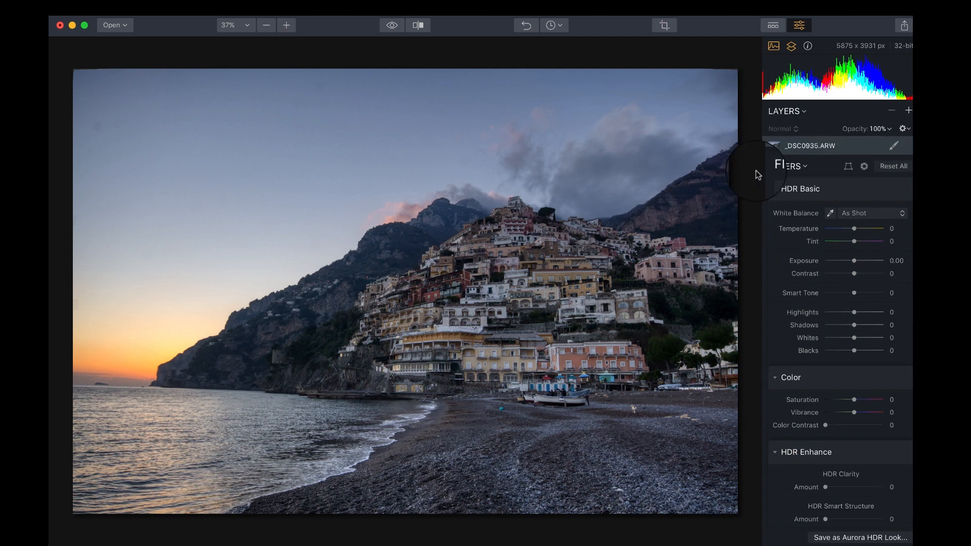
# Step: In HDR Basic, set Highlights to 14, Shadows to 23, Whites to 15 and Blacks to -12
pyautogui.scroll(-1, 854, 253)
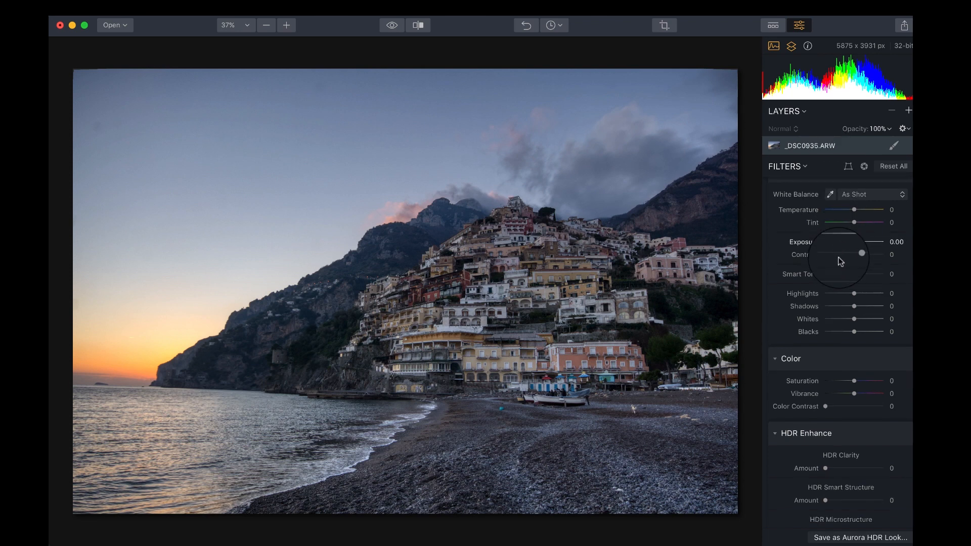
pyautogui.moveTo(853, 298); pyautogui.dragTo(850, 334)
pyautogui.moveTo(848, 294)
pyautogui.mouseDown()
pyautogui.moveTo(870, 294)
pyautogui.moveTo(861, 294)
pyautogui.mouseUp()
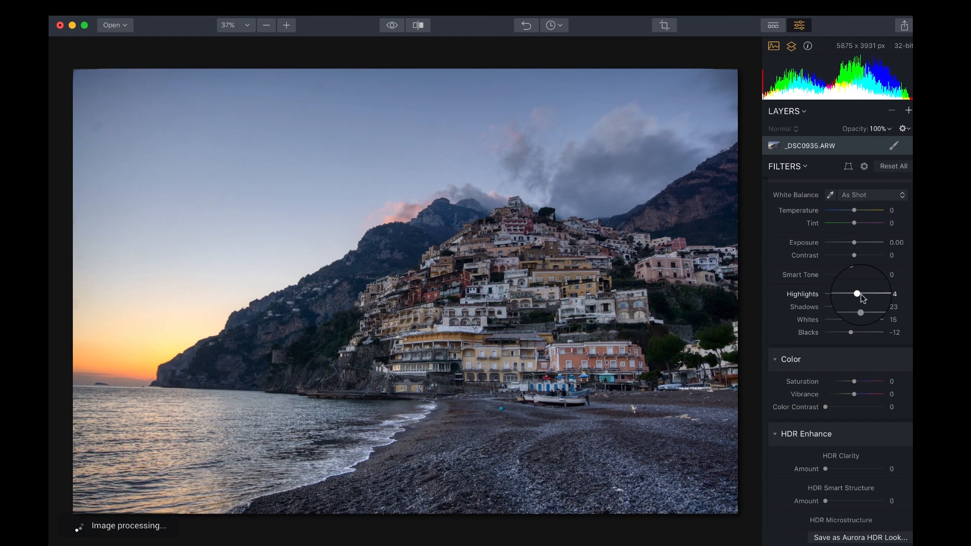
# Step: Set the color Saturation to 23 and the HDR Clarity Amount to 22
pyautogui.scroll(-3, 861, 293)
pyautogui.click(861, 294)
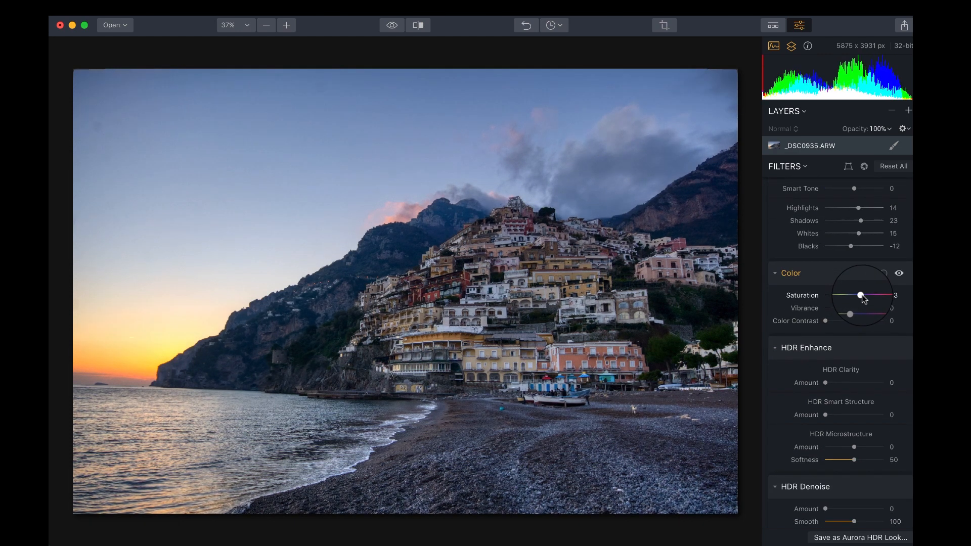
pyautogui.scroll(-3, 862, 295)
pyautogui.click(837, 276)
pyautogui.scroll(4, 837, 277)
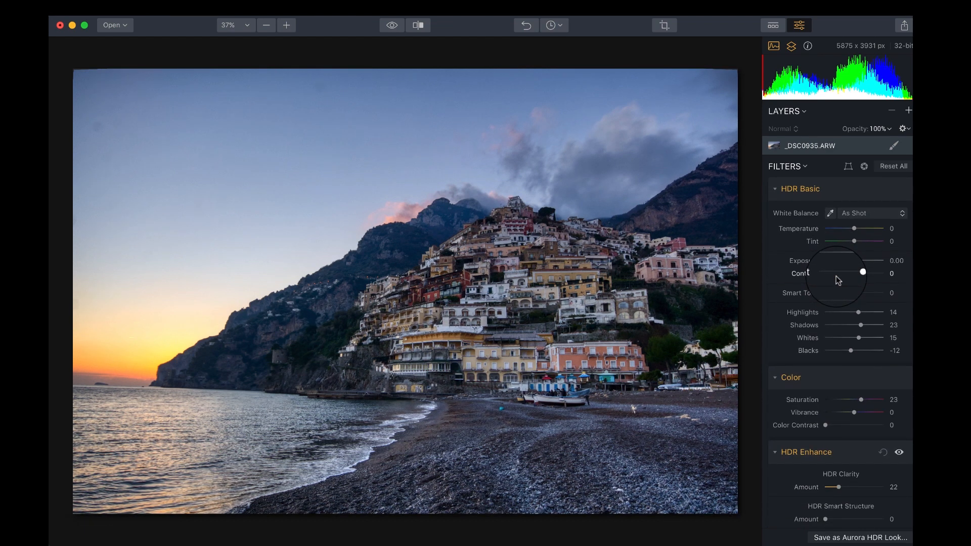
# Step: Disable and re-enable the HDR Basic filter to compare the photo with and without its adjustments
pyautogui.moveTo(883, 200)
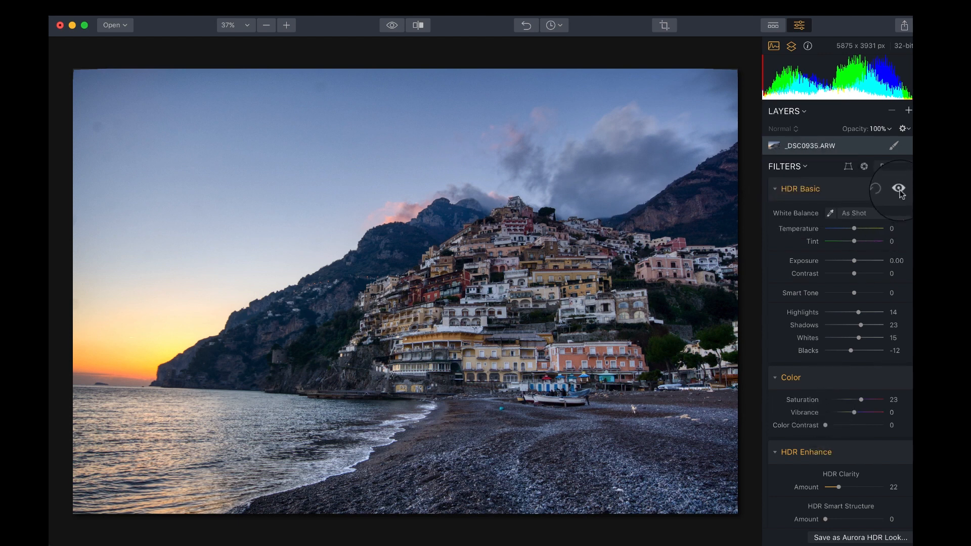
pyautogui.click(899, 190)
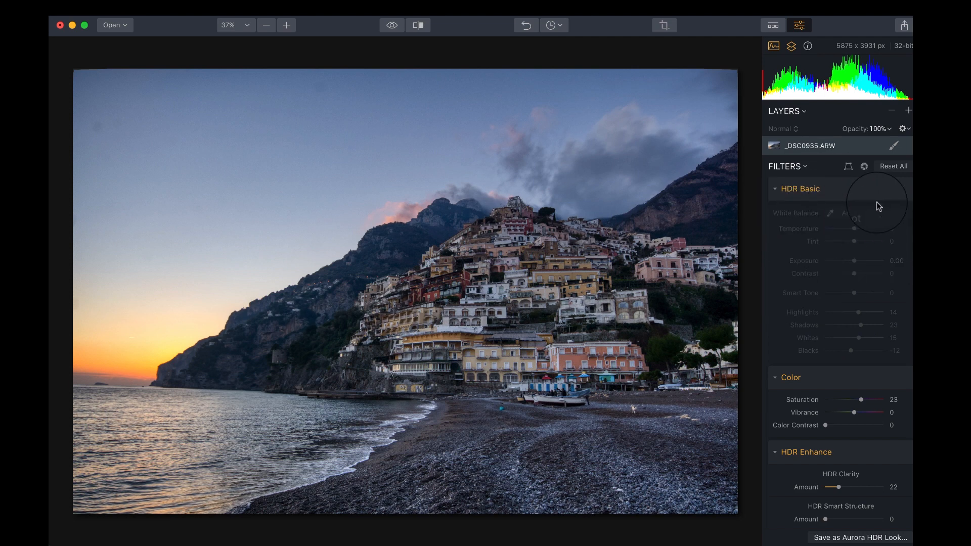
pyautogui.click(899, 189)
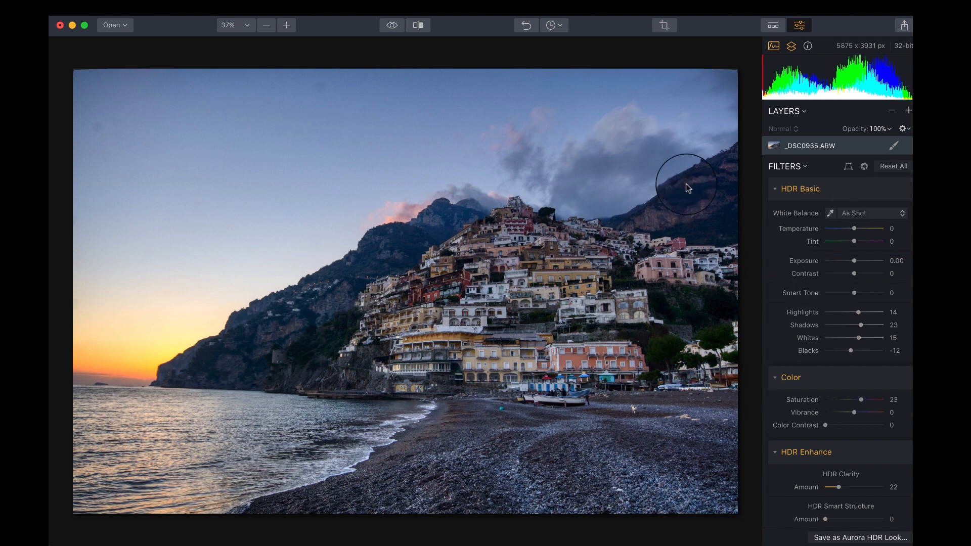
# Step: Review the list of edits in the photo's history and close it without reverting any
pyautogui.click(565, 28)
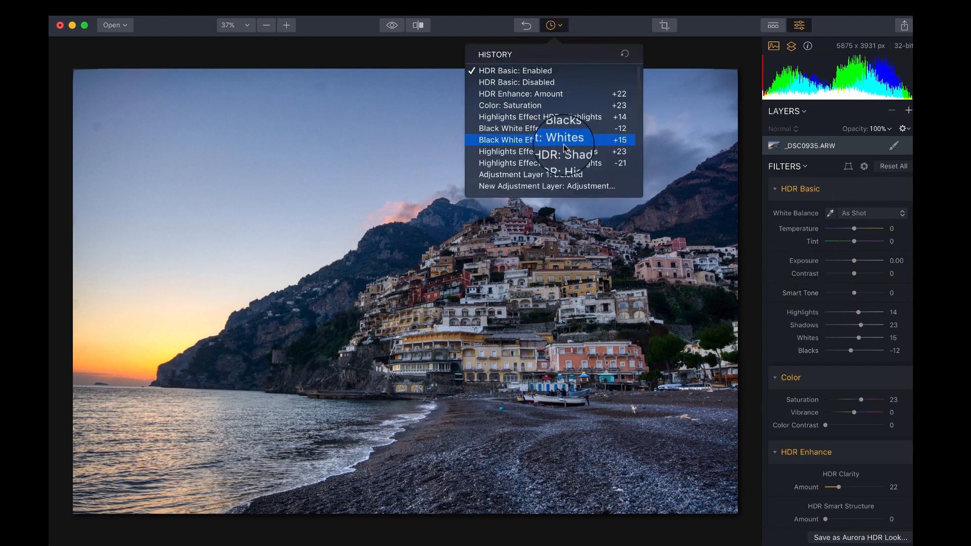
pyautogui.click(560, 28)
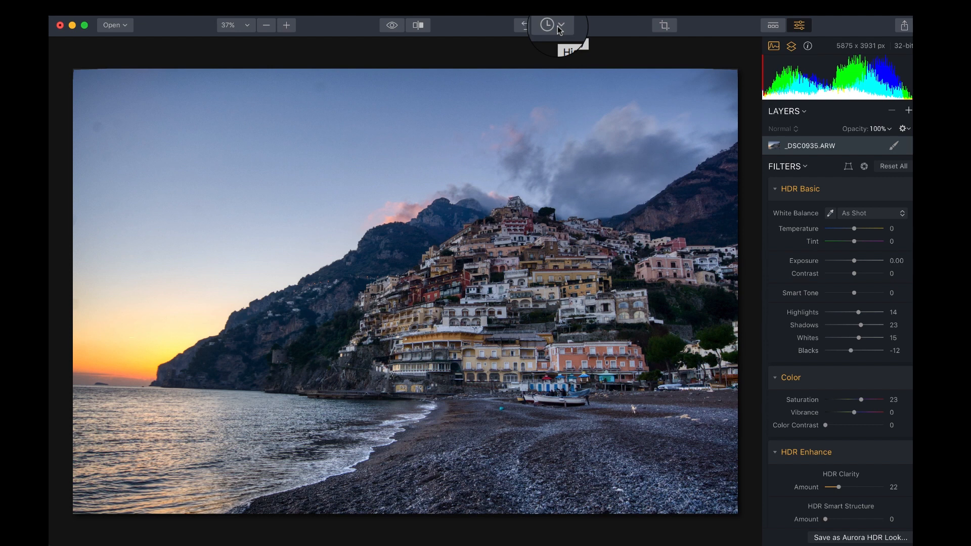
pyautogui.scroll(-2, 824, 267)
pyautogui.scroll(2, 824, 266)
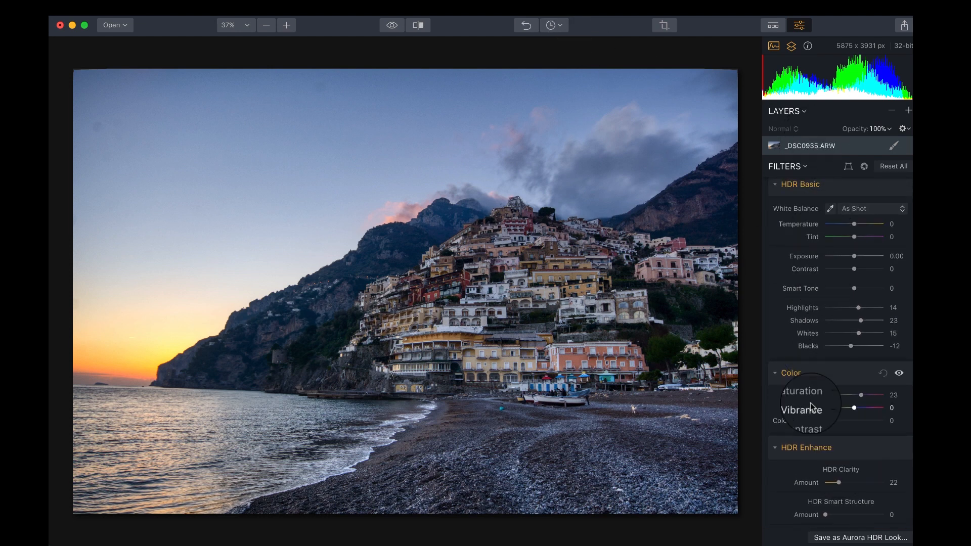
# Step: Examine the available controls in the HDR Basic, Color, HDR Enhance and HDR Denoise filters
pyautogui.scroll(1, 829, 215)
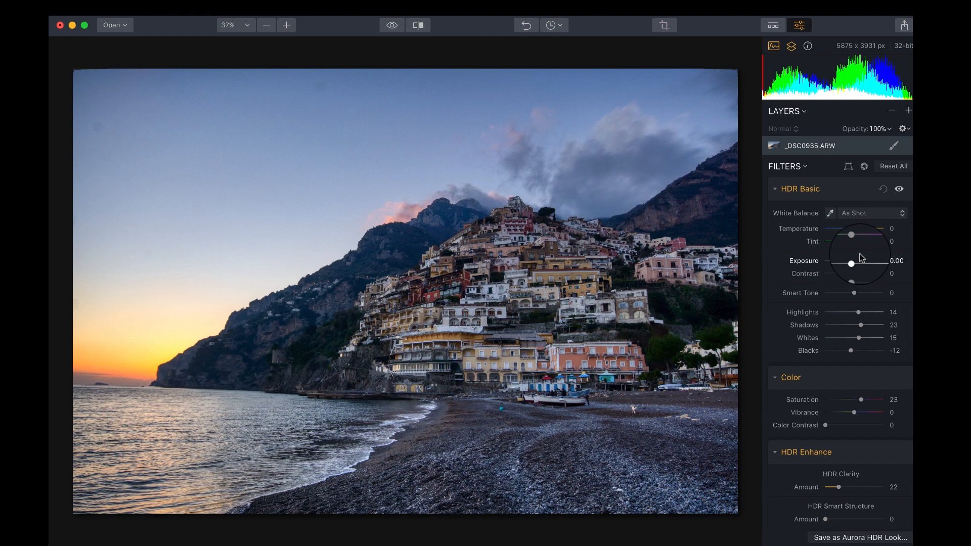
pyautogui.scroll(-5, 862, 258)
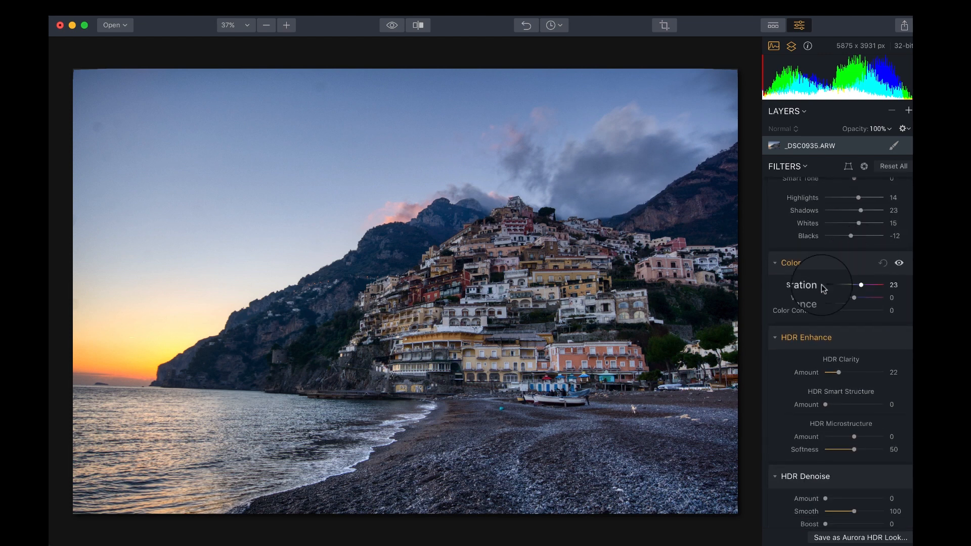
pyautogui.scroll(-3, 824, 289)
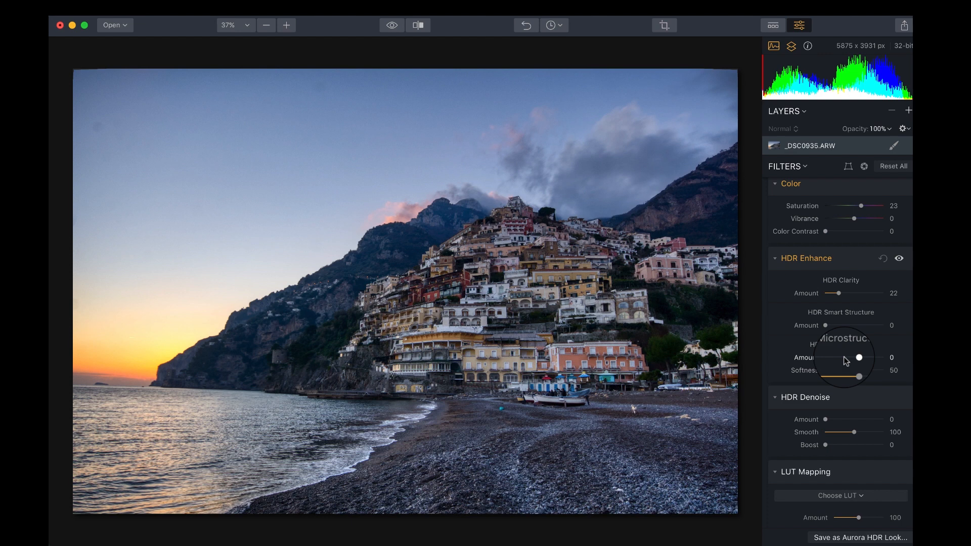
pyautogui.scroll(-5, 845, 359)
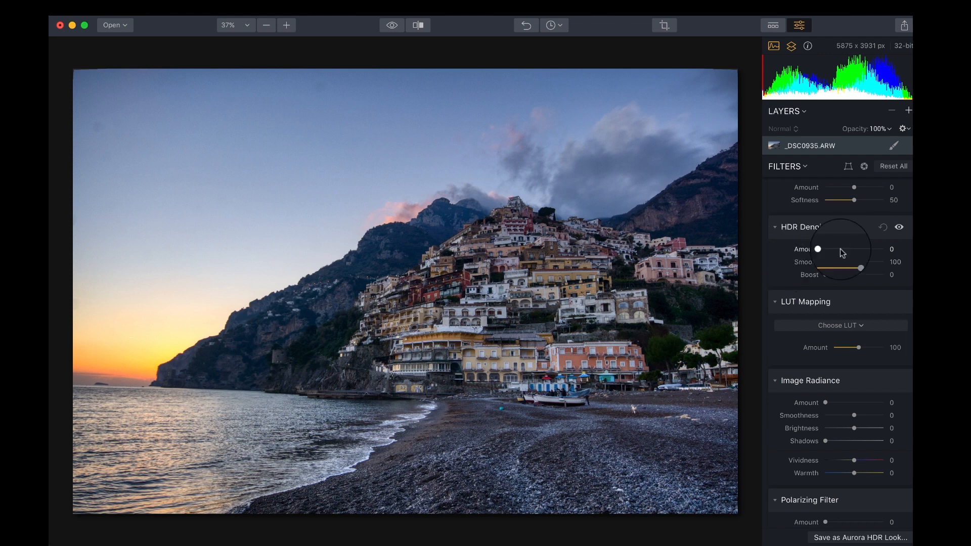
pyautogui.scroll(-3, 842, 252)
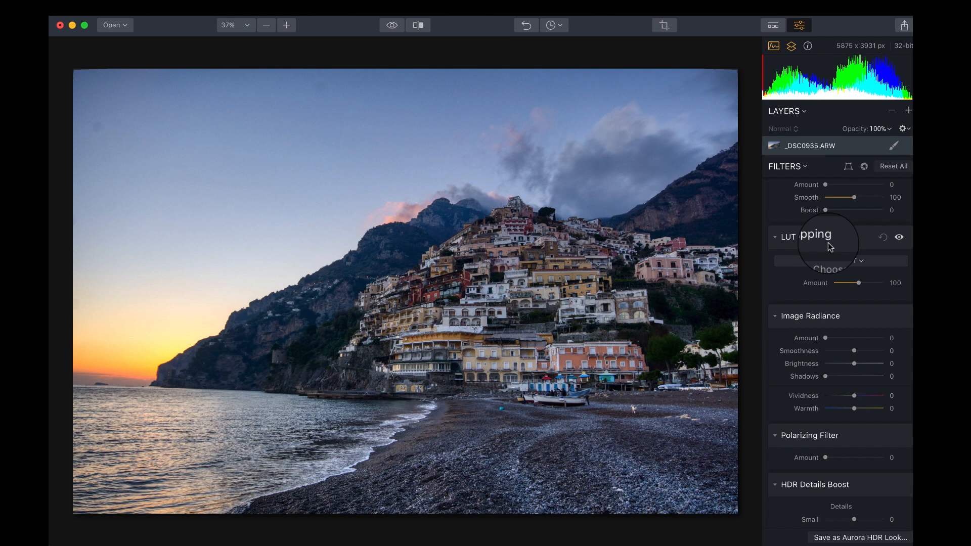
# Step: Try a built-in LUT such as Forgotten on the photo in LUT Mapping and clear the selection
pyautogui.click(862, 261)
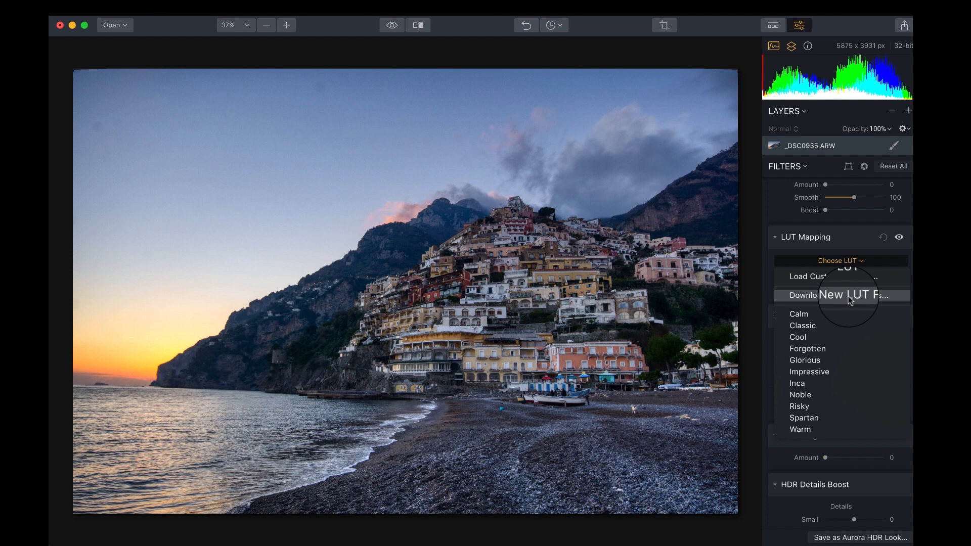
pyautogui.click(818, 429)
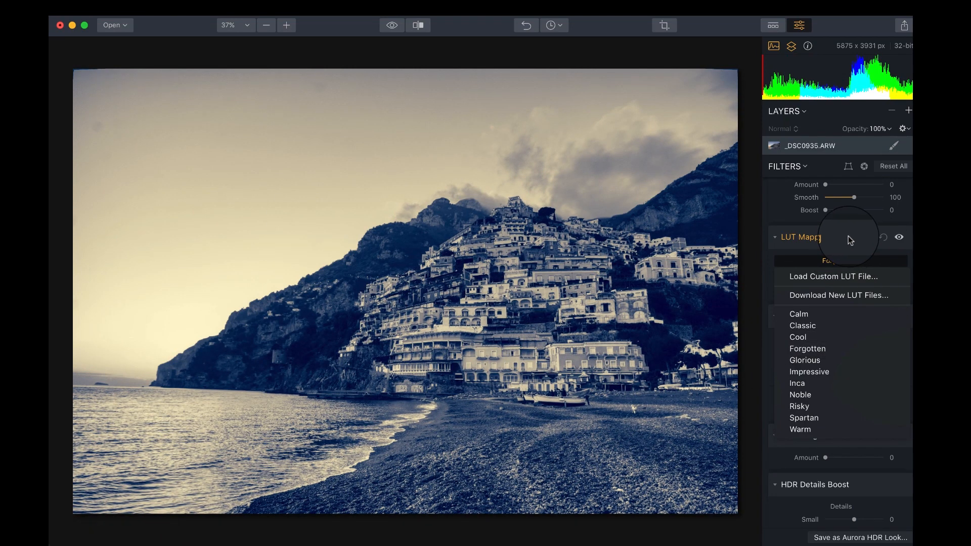
pyautogui.click(867, 262)
pyautogui.click(865, 262)
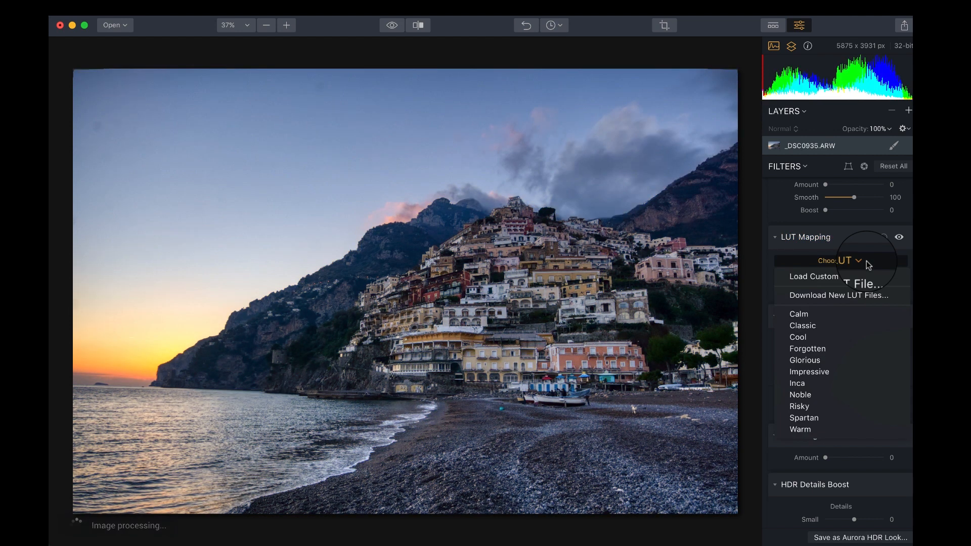
pyautogui.click(866, 261)
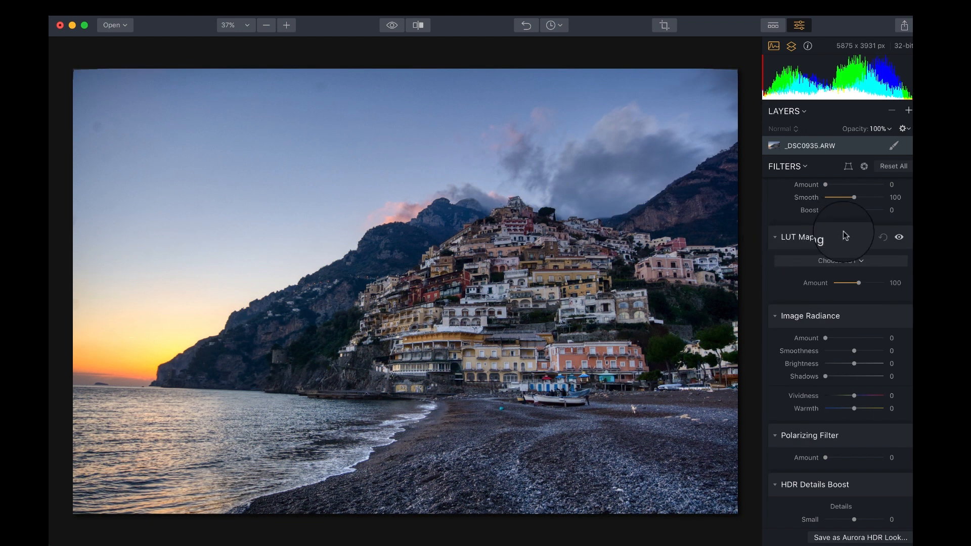
# Step: In Image Radiance, try Amount 86 with Shadows 91, reset Shadows and reduce Amount to 20
pyautogui.scroll(-5, 869, 282)
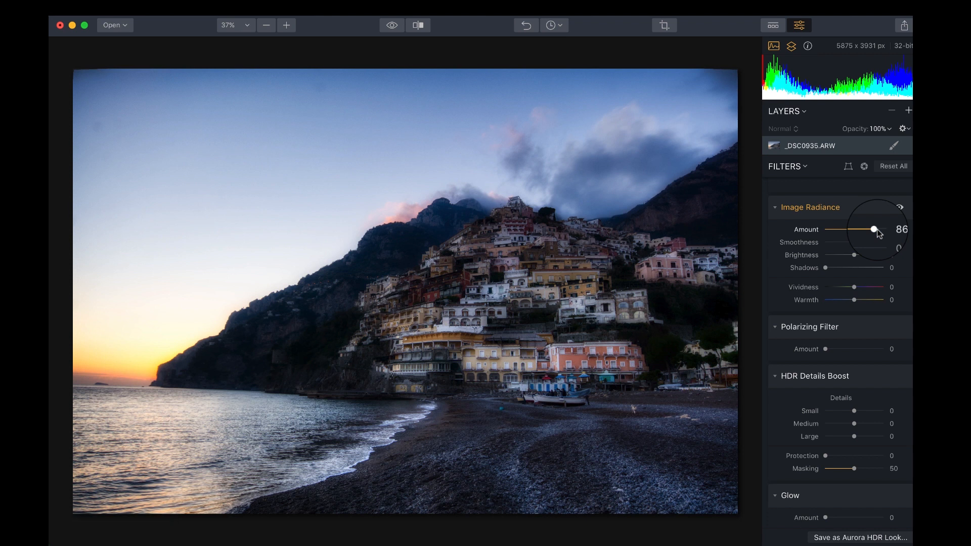
pyautogui.moveTo(861, 255); pyautogui.dragTo(889, 272)
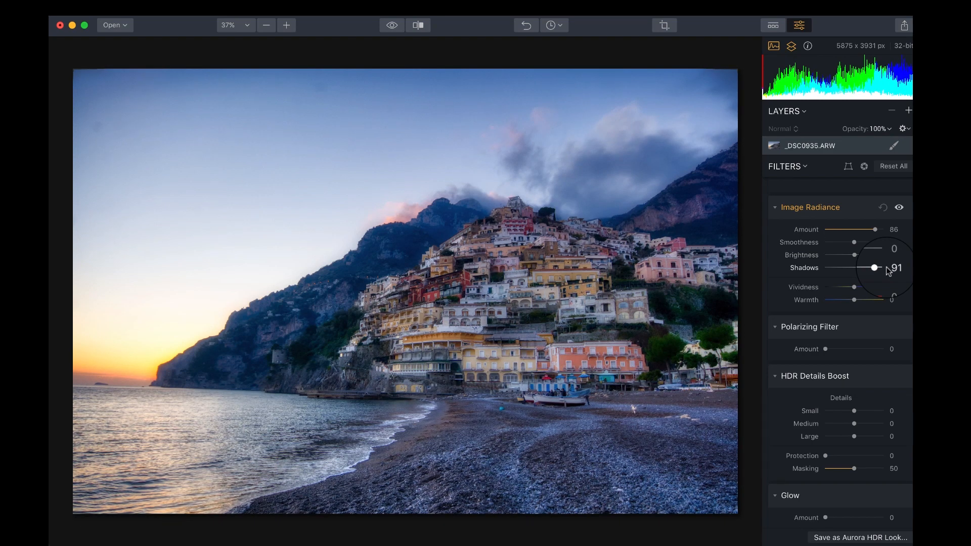
pyautogui.doubleClick(865, 268)
pyautogui.doubleClick(884, 229)
pyautogui.click(834, 232)
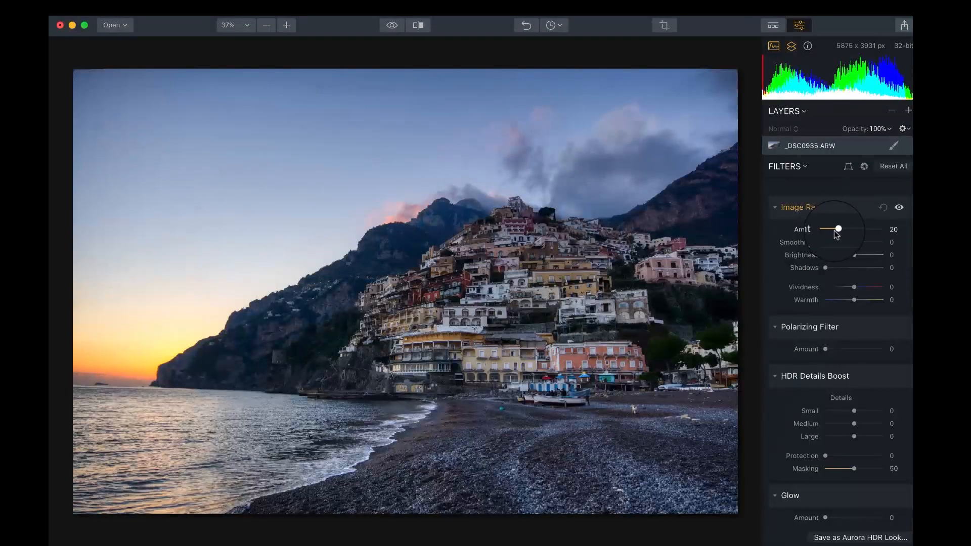
# Step: Try the Polarizing Filter's Amount, return it to 0 and look over the HDR Details Boost controls
pyautogui.scroll(-3, 835, 233)
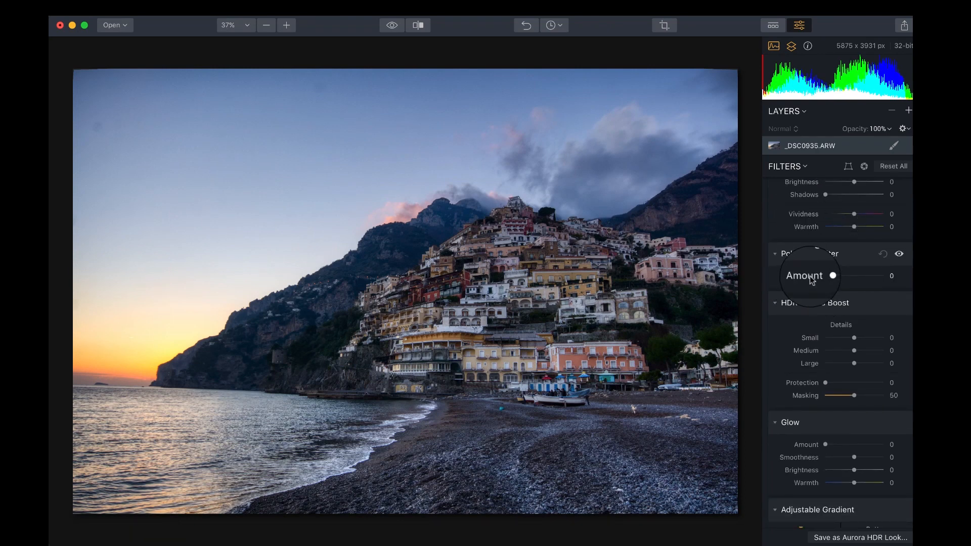
pyautogui.moveTo(826, 277)
pyautogui.mouseDown()
pyautogui.moveTo(893, 276)
pyautogui.moveTo(830, 276)
pyautogui.mouseUp()
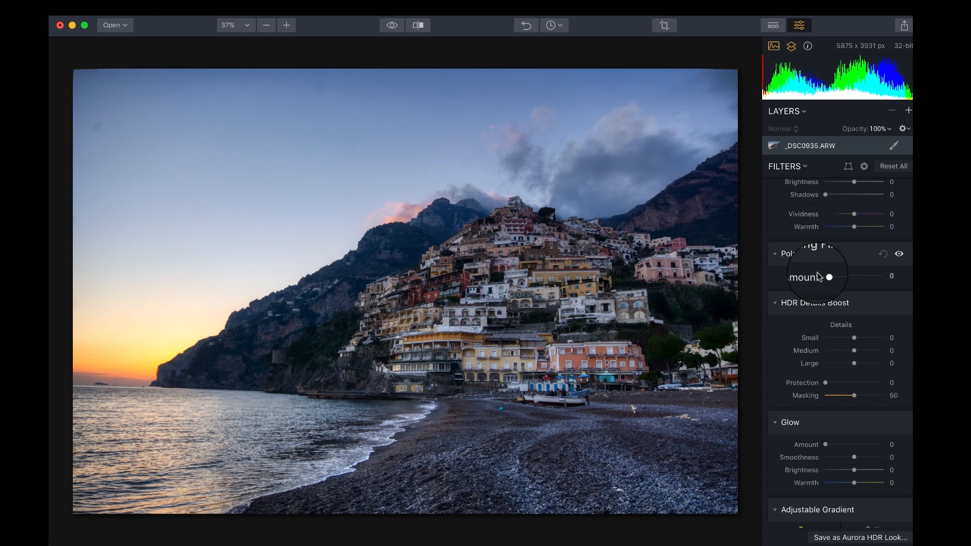
pyautogui.scroll(-5, 822, 277)
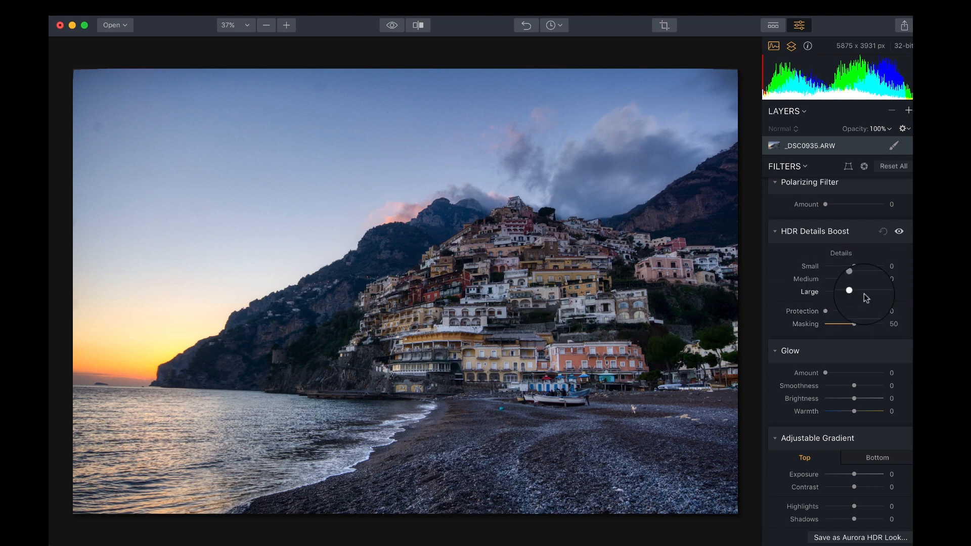
# Step: Try Glow with Amount 100, Warmth 100 and Brightness -16, compare with the original photo, and reset the filter
pyautogui.scroll(-5, 849, 290)
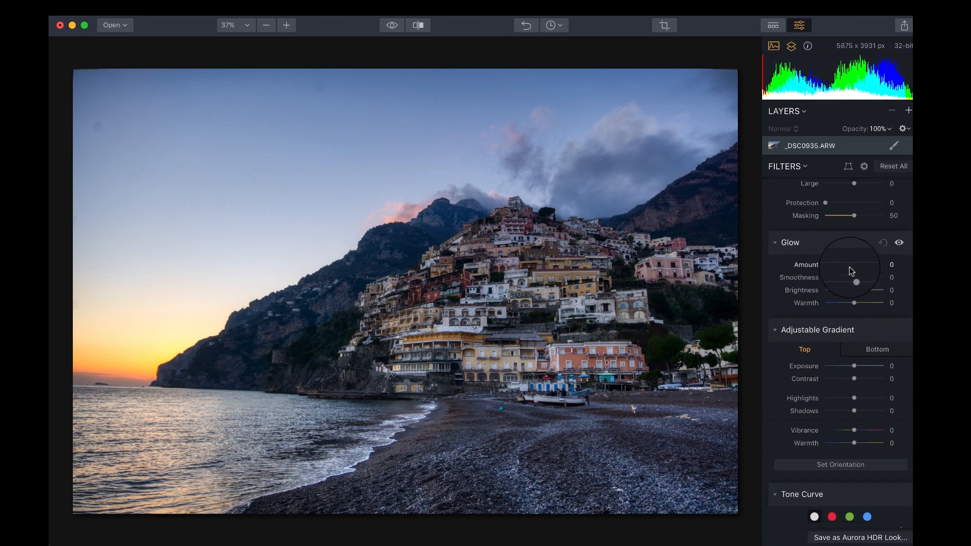
pyautogui.moveTo(868, 269); pyautogui.dragTo(903, 268)
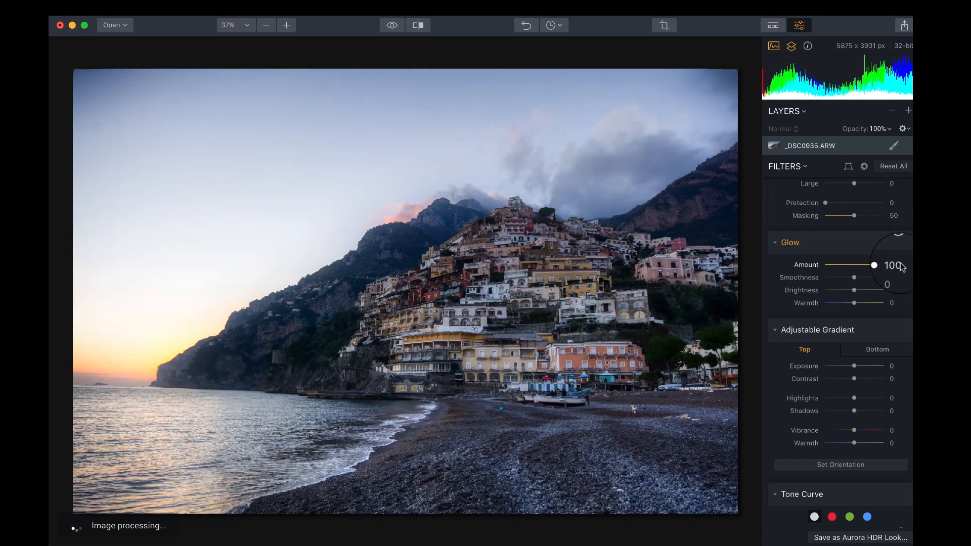
pyautogui.doubleClick(806, 265)
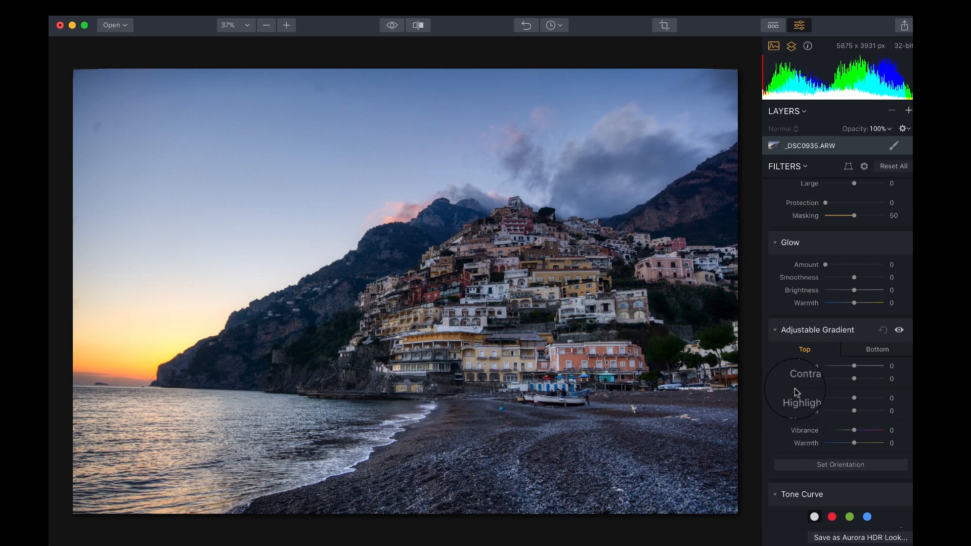
pyautogui.moveTo(825, 265); pyautogui.dragTo(888, 266)
pyautogui.moveTo(854, 302)
pyautogui.mouseDown()
pyautogui.moveTo(890, 304)
pyautogui.moveTo(850, 291)
pyautogui.mouseUp()
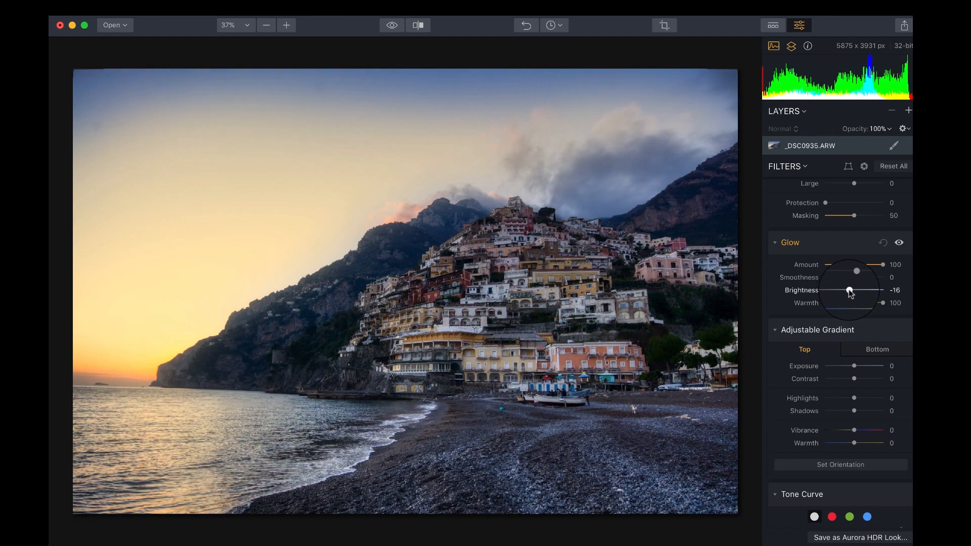
pyautogui.click(391, 26)
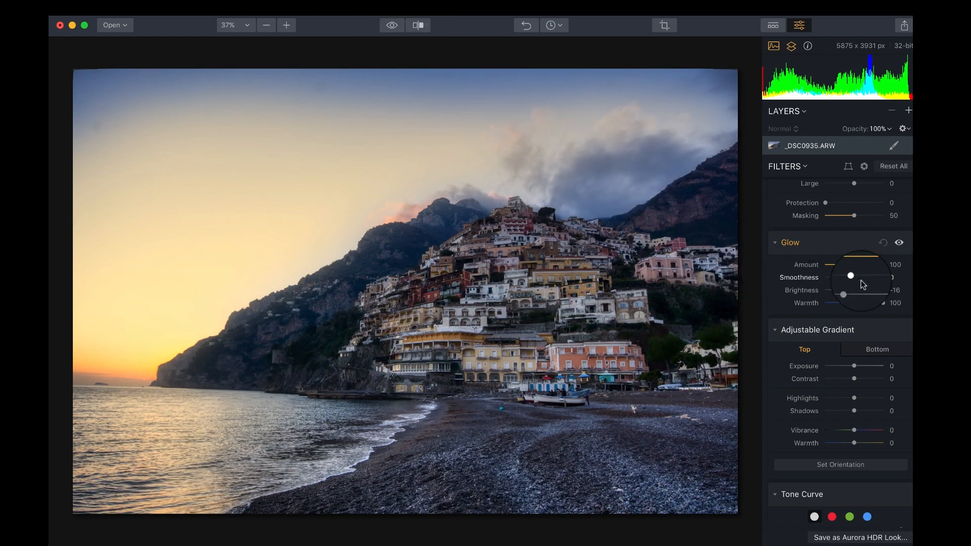
pyautogui.click(883, 245)
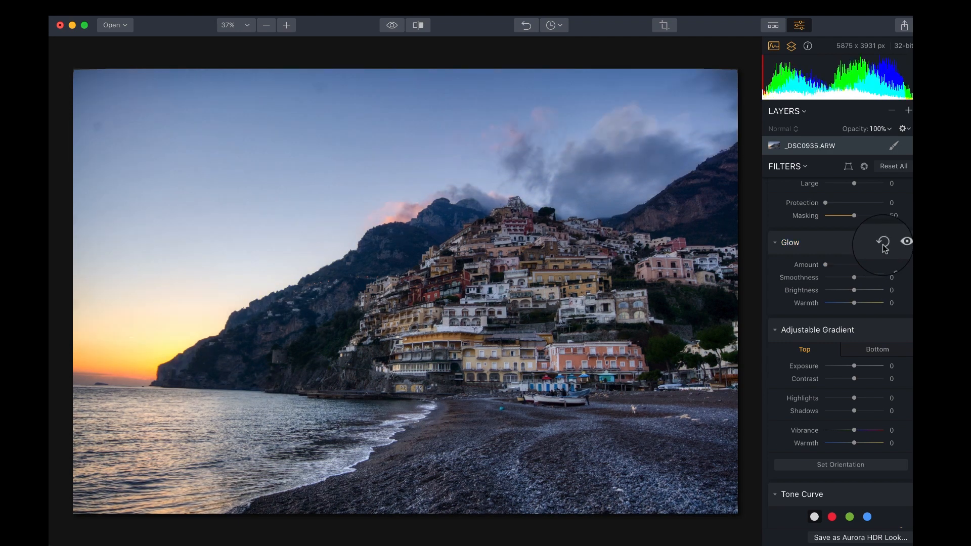
# Step: Set the Adjustable Gradient's orientation with its center on the waterline, at Horizontal Shift 58
pyautogui.scroll(-4, 827, 256)
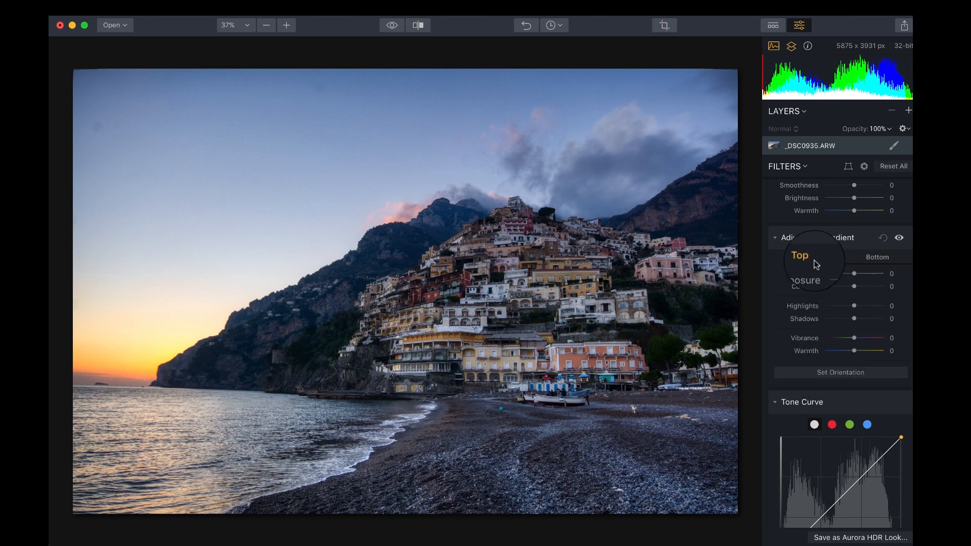
pyautogui.click(839, 372)
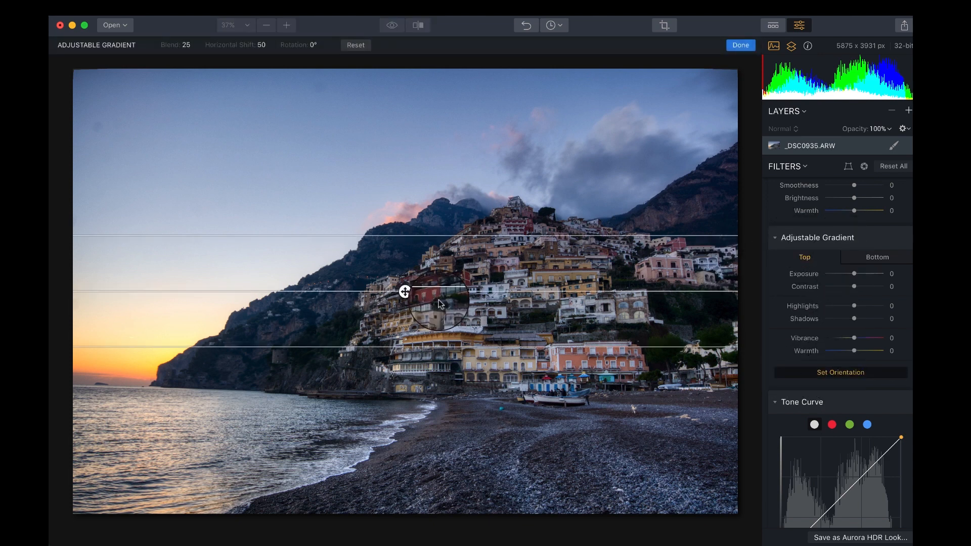
pyautogui.moveTo(403, 291); pyautogui.dragTo(457, 385)
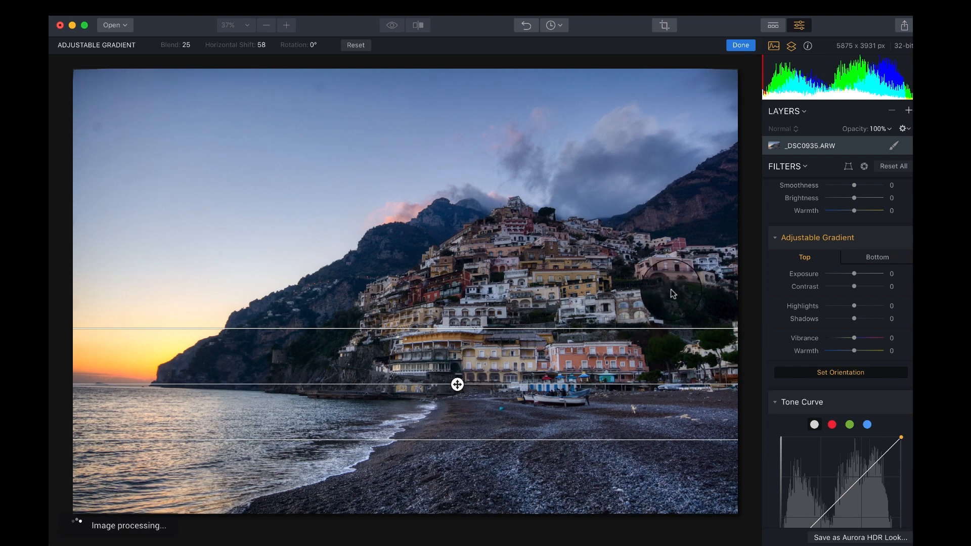
# Step: Set the gradient's Top Exposure to 2, lower its Bottom Exposure, and raise the Top Vibrance to 31
pyautogui.moveTo(855, 274)
pyautogui.mouseDown()
pyautogui.moveTo(844, 276)
pyautogui.moveTo(859, 277)
pyautogui.mouseUp()
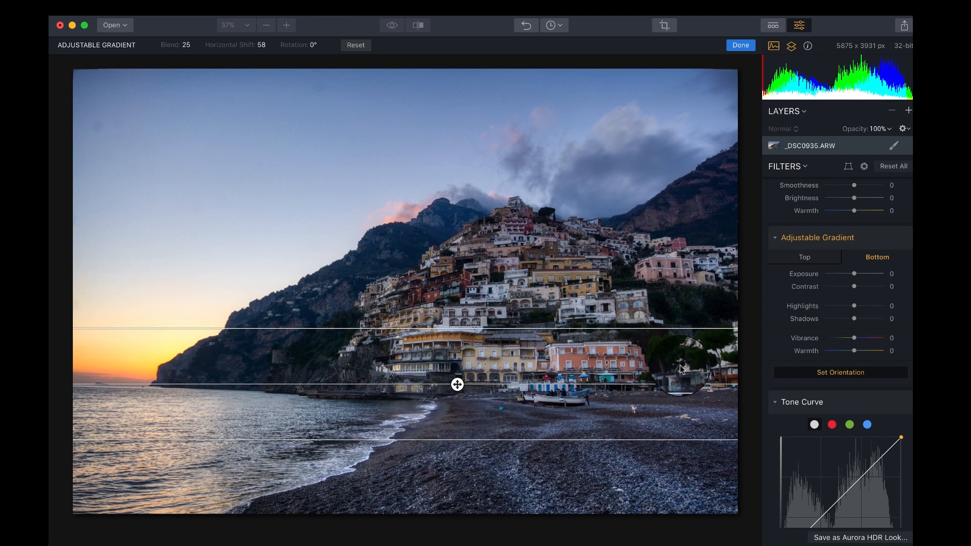
pyautogui.moveTo(854, 273); pyautogui.dragTo(840, 276)
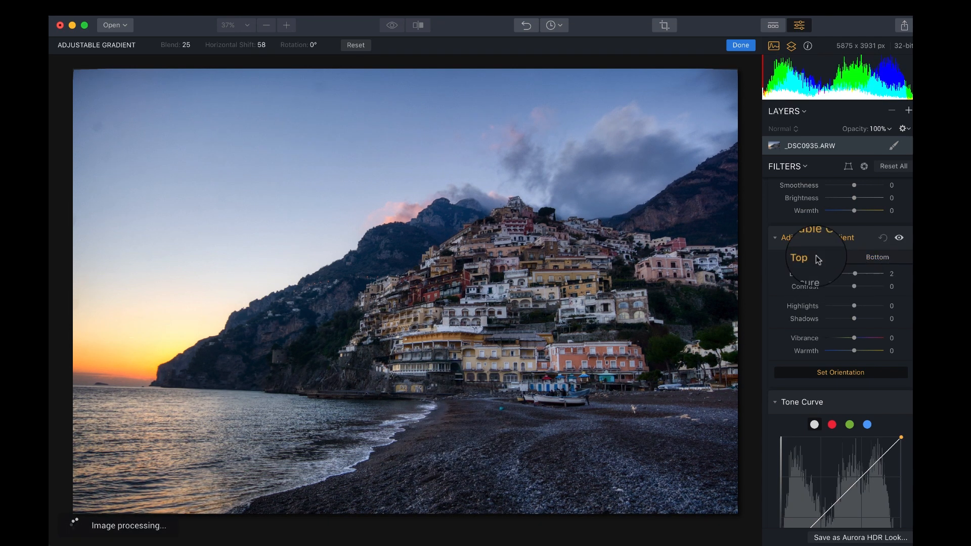
pyautogui.moveTo(856, 338); pyautogui.dragTo(867, 339)
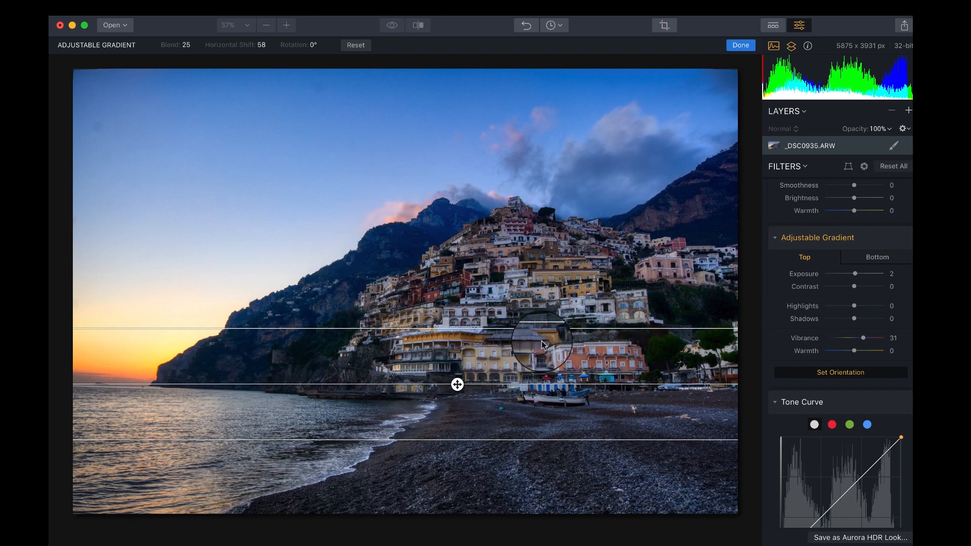
# Step: Rotate the gradient to 11°, widen its Blend to 72 with Horizontal Shift 55, and reset the Adjustable Gradient filter
pyautogui.moveTo(540, 385); pyautogui.dragTo(504, 375)
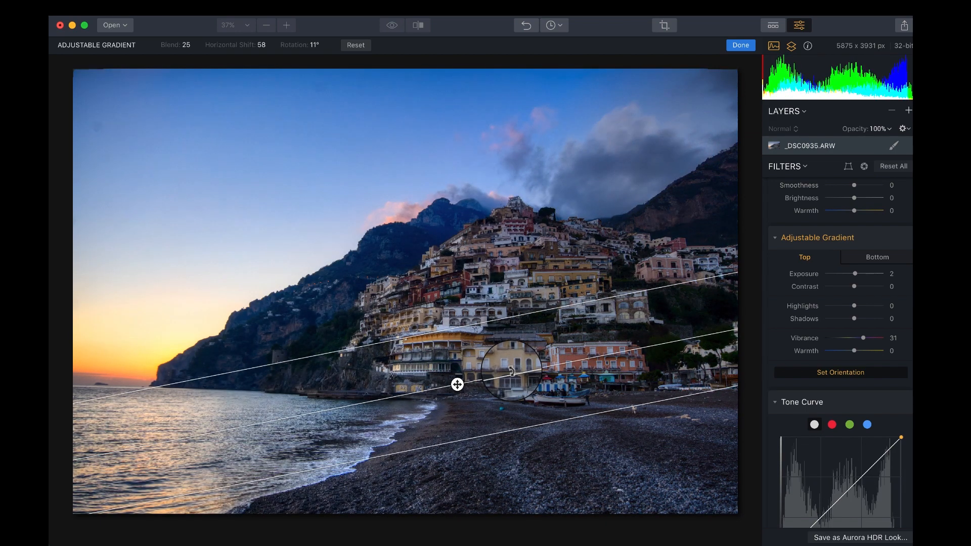
pyautogui.moveTo(400, 338); pyautogui.dragTo(401, 128)
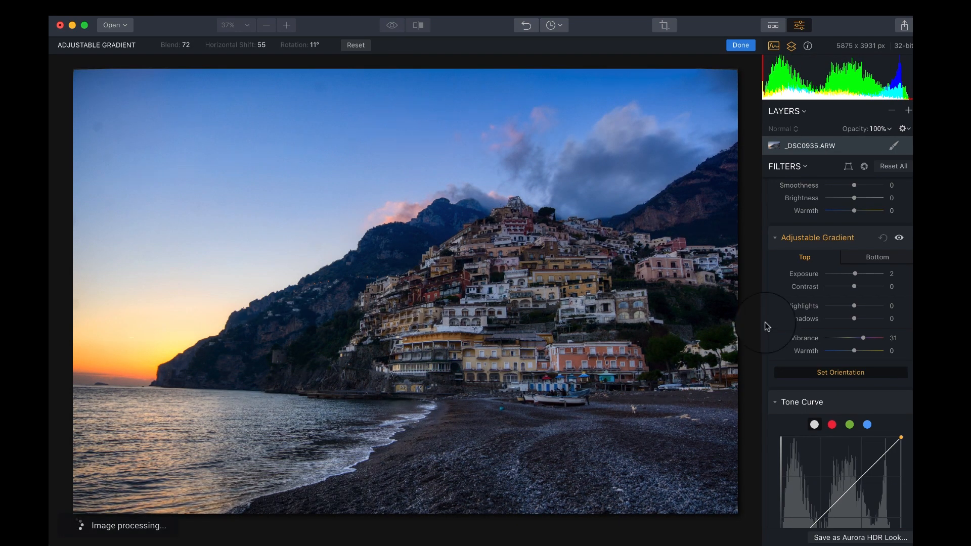
pyautogui.click(883, 238)
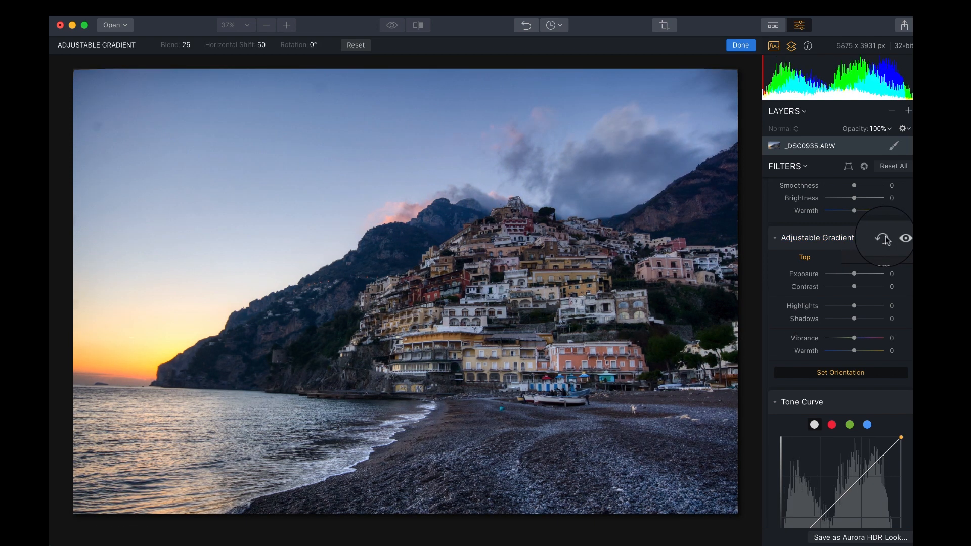
# Step: Try bending the middle of the Tone Curve downward and restore the straight line
pyautogui.scroll(-5, 858, 241)
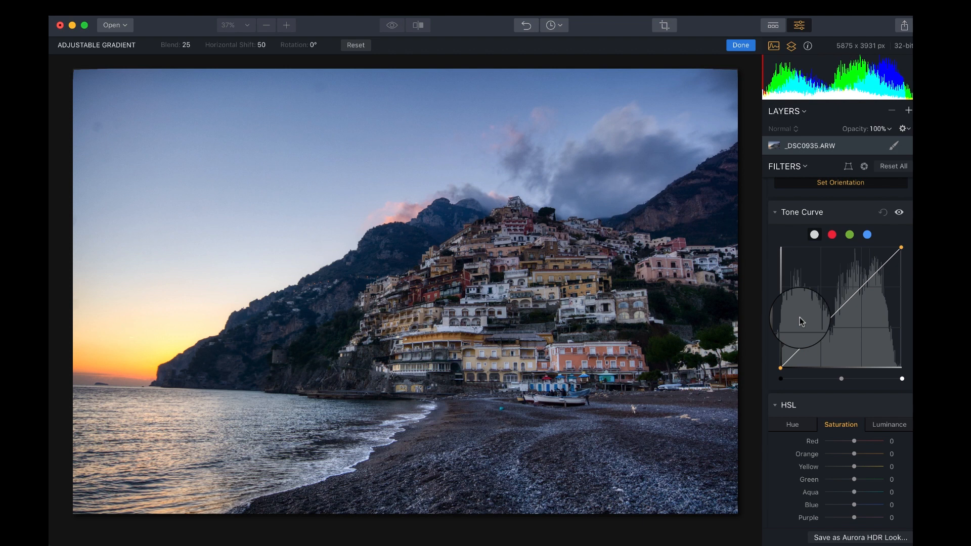
pyautogui.scroll(1, 800, 317)
pyautogui.moveTo(842, 321); pyautogui.dragTo(873, 408)
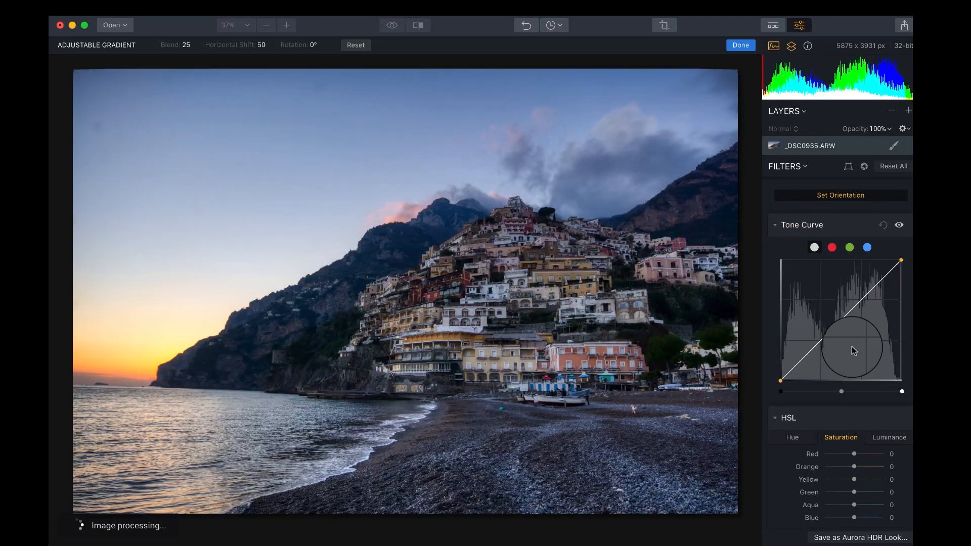
# Step: Look over the HSL color sliders and finish editing the Adjustable Gradient's orientation
pyautogui.scroll(-5, 855, 349)
pyautogui.scroll(-2, 854, 349)
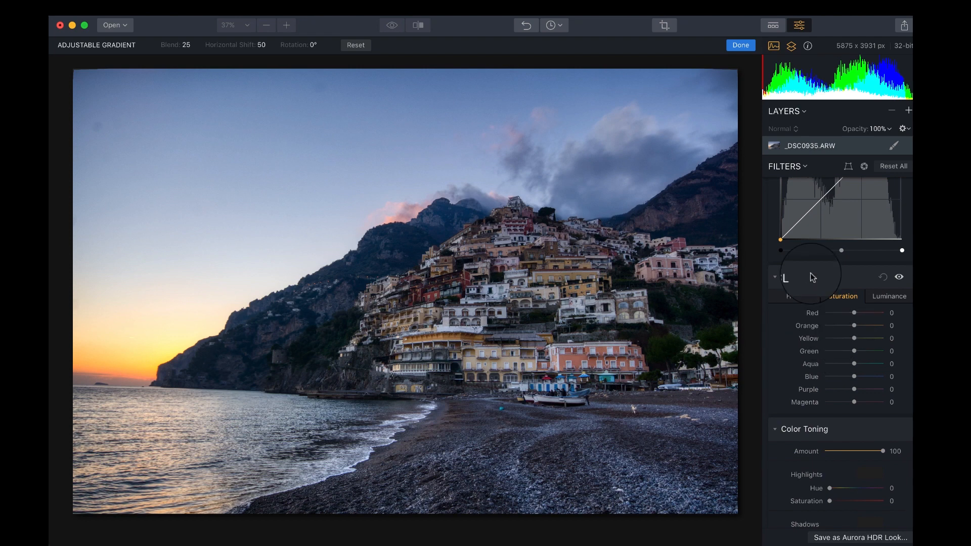
pyautogui.scroll(-2, 813, 278)
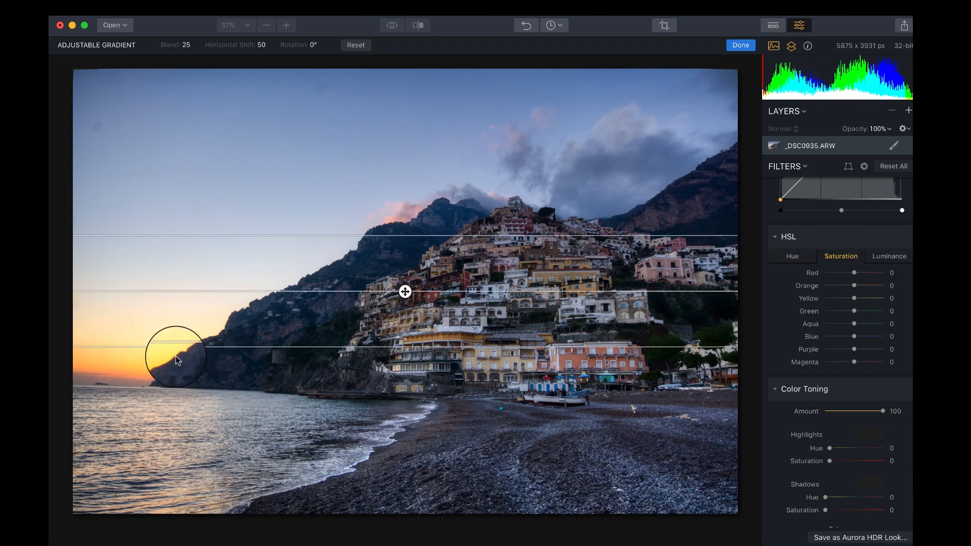
pyautogui.click(741, 46)
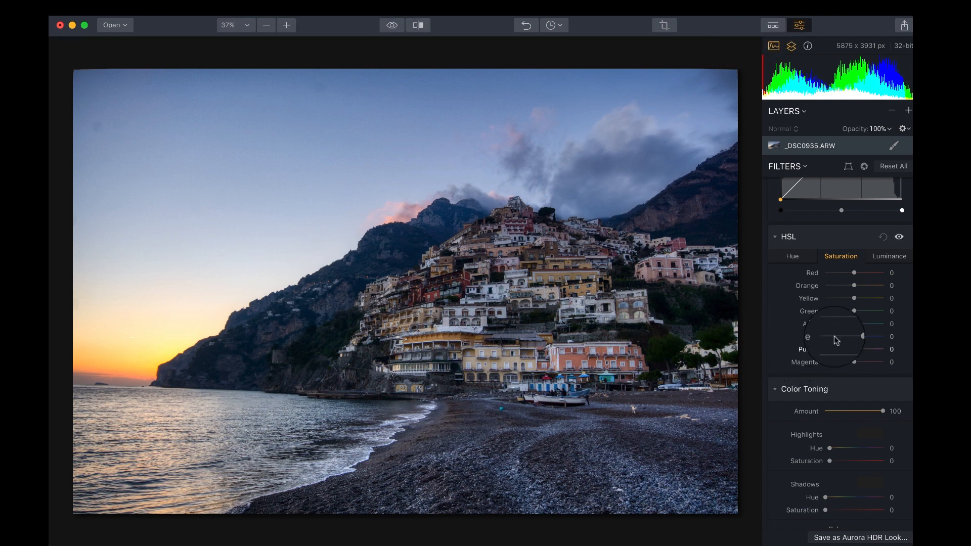
# Step: In the HSL filter, set Yellow saturation to 38, Blue saturation to -28 and Yellow luminance to -45
pyautogui.moveTo(857, 298)
pyautogui.mouseDown()
pyautogui.moveTo(902, 303)
pyautogui.moveTo(866, 300)
pyautogui.mouseUp()
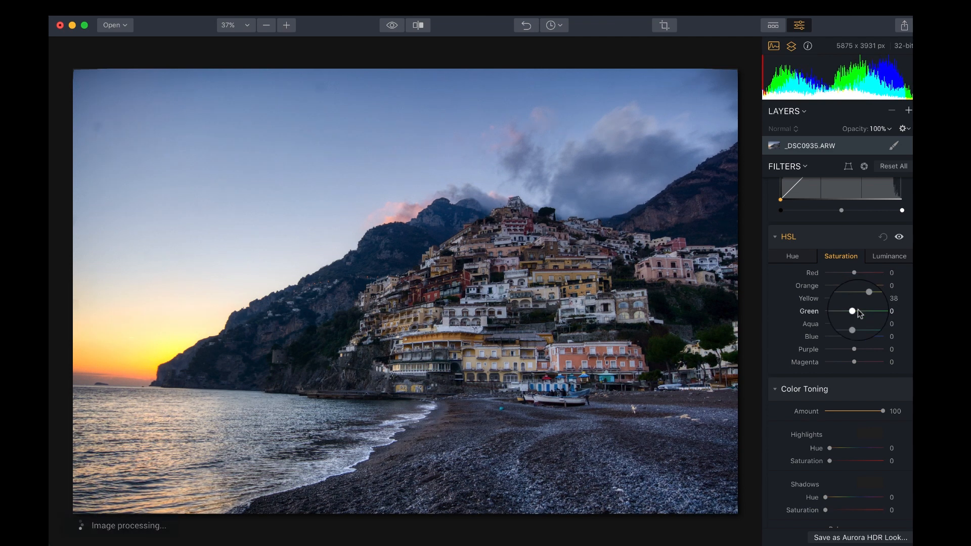
pyautogui.moveTo(855, 338); pyautogui.dragTo(847, 341)
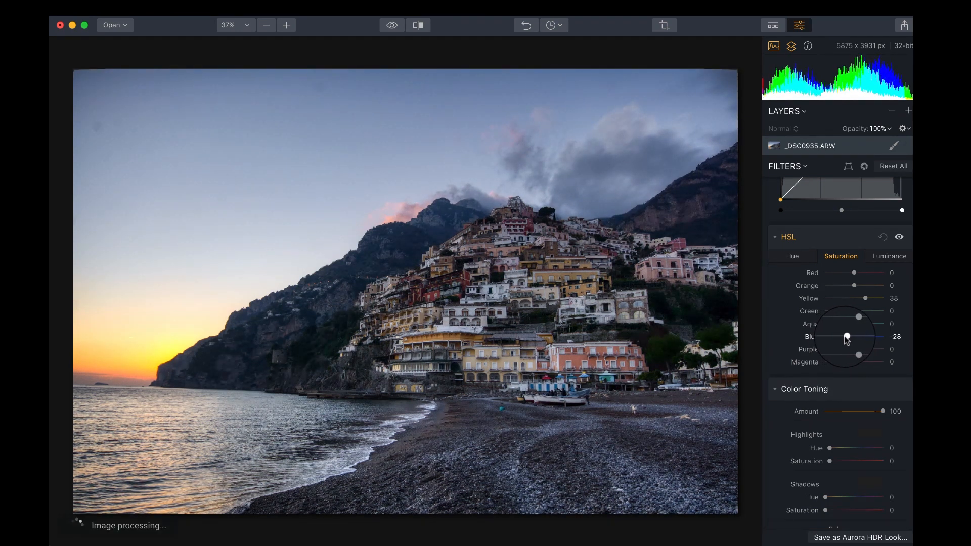
pyautogui.click(882, 258)
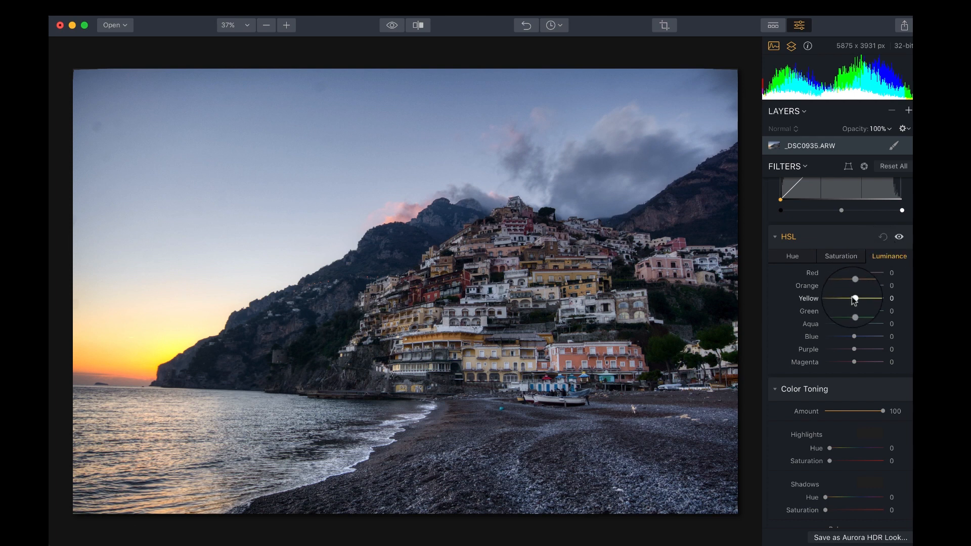
pyautogui.moveTo(854, 299)
pyautogui.mouseDown()
pyautogui.moveTo(825, 297)
pyautogui.moveTo(837, 300)
pyautogui.mouseUp()
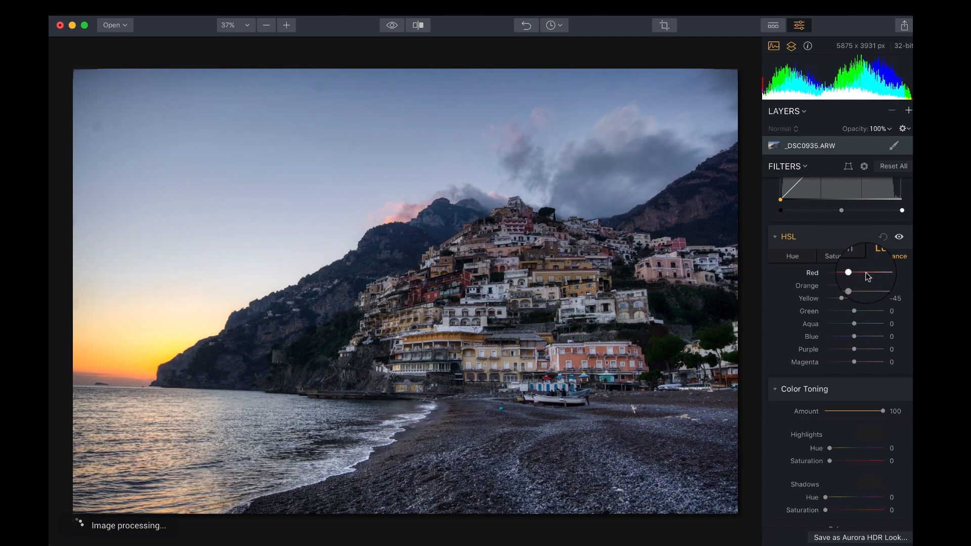
# Step: Color tone the highlights orange with Hue 22 and Saturation 84, and the shadows blue with Hue 225 and Saturation 77
pyautogui.scroll(-5, 868, 277)
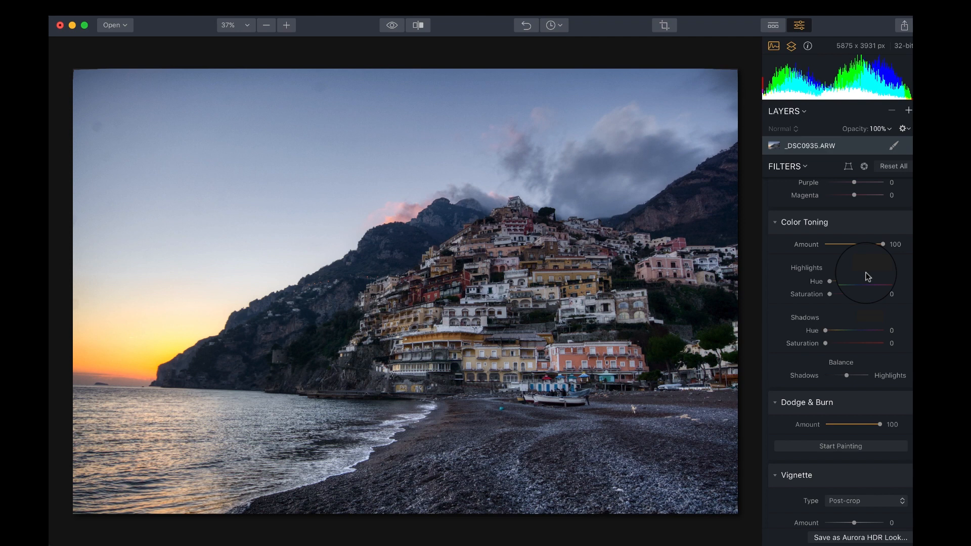
pyautogui.moveTo(830, 294); pyautogui.dragTo(856, 294)
pyautogui.moveTo(825, 344); pyautogui.dragTo(852, 345)
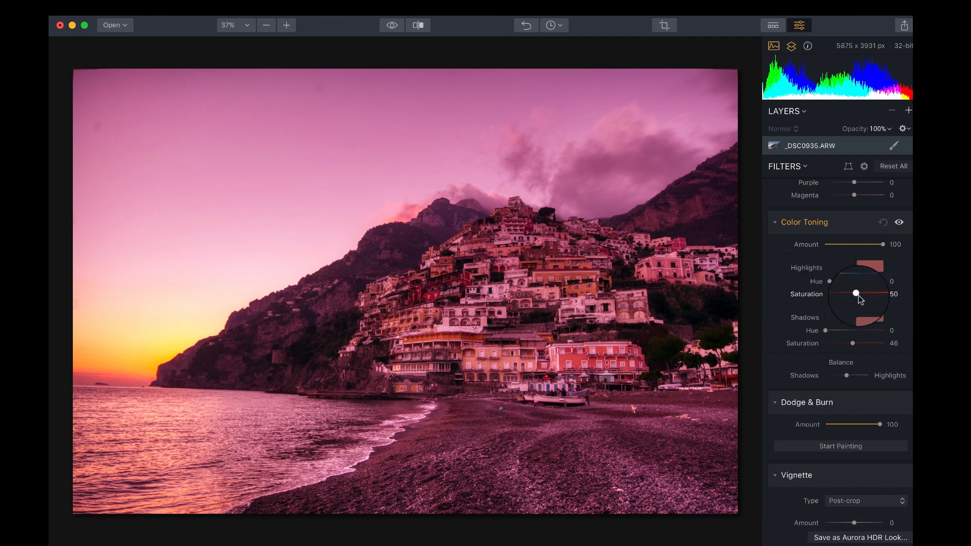
pyautogui.moveTo(826, 282); pyautogui.dragTo(876, 295)
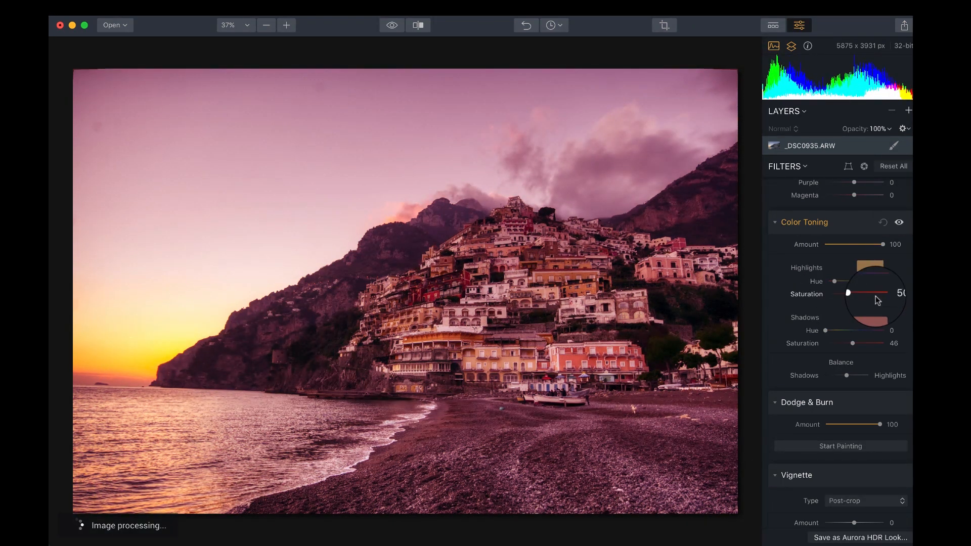
pyautogui.moveTo(834, 282); pyautogui.dragTo(833, 282)
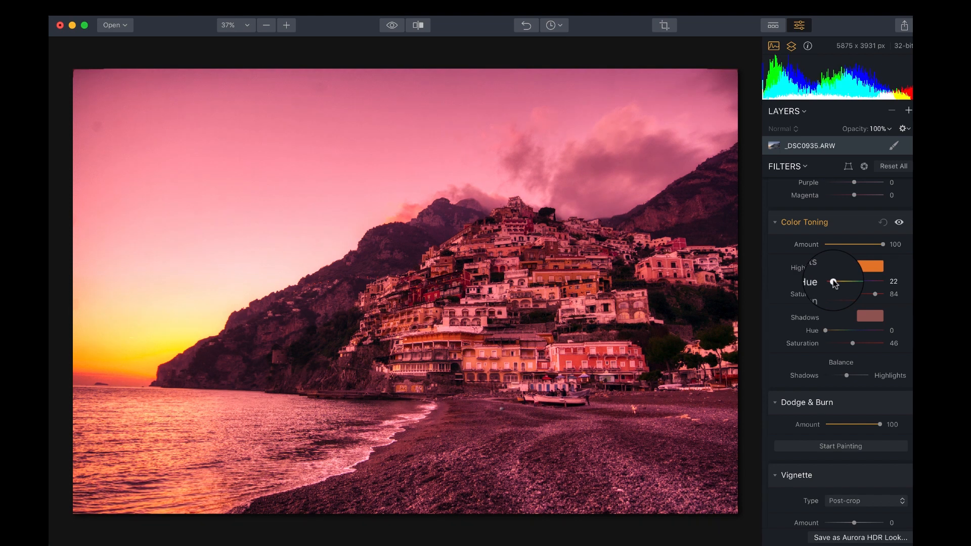
pyautogui.moveTo(853, 343); pyautogui.dragTo(871, 343)
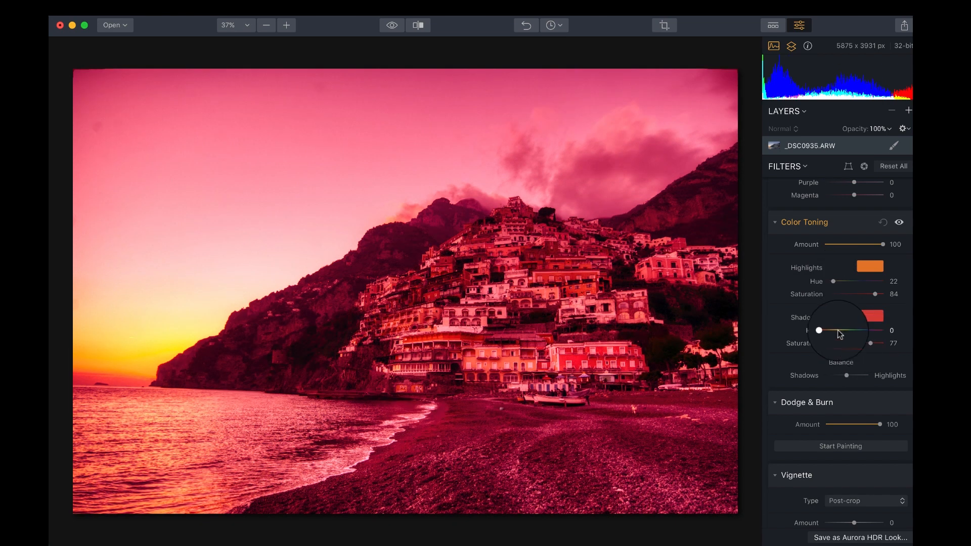
pyautogui.moveTo(826, 331); pyautogui.dragTo(867, 332)
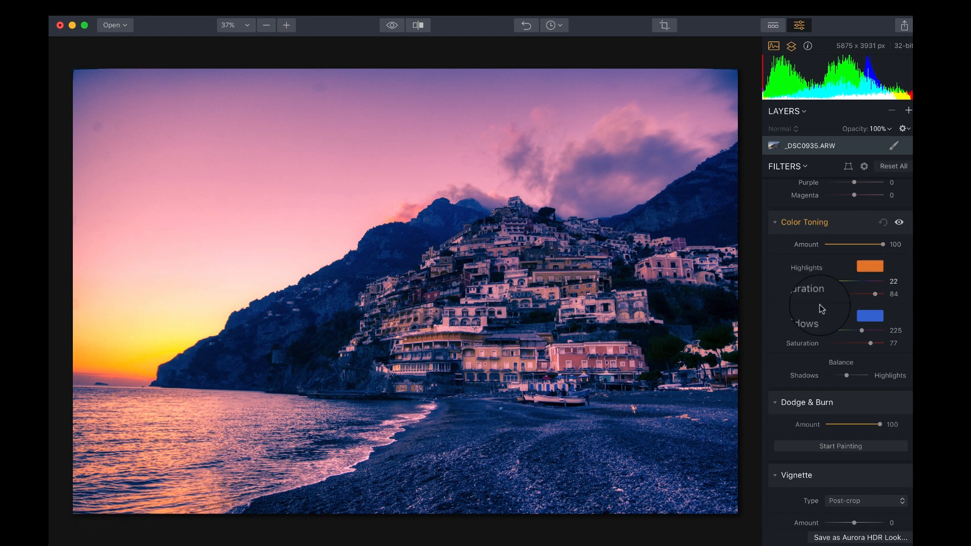
# Step: Reduce the Color Toning Amount to 32 and toggle the filter's effect off and on repeatedly to compare the photo
pyautogui.moveTo(883, 244); pyautogui.dragTo(847, 246)
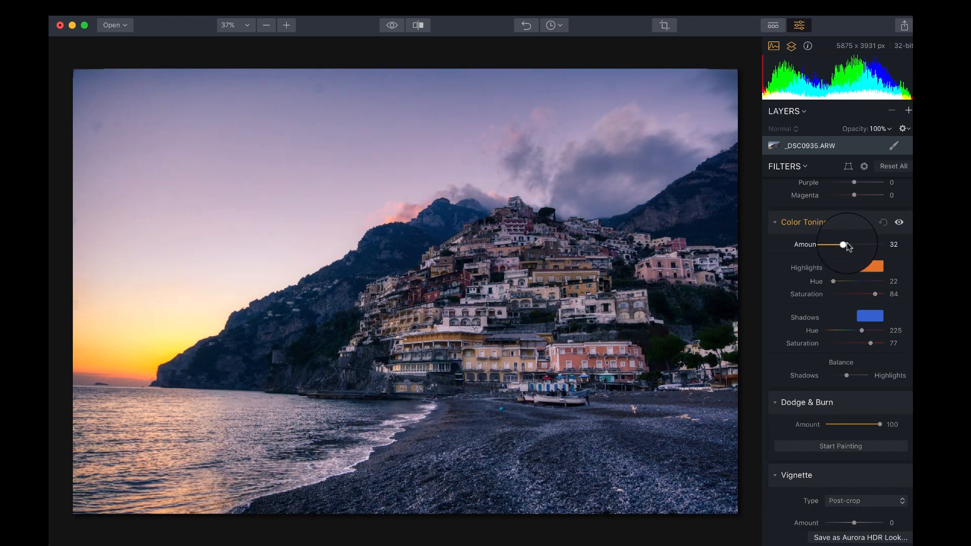
pyautogui.click(392, 26)
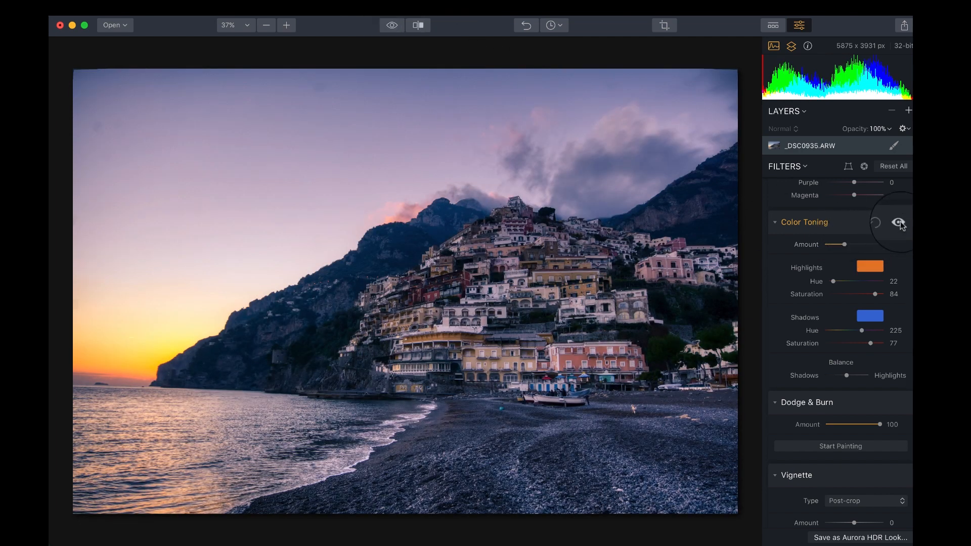
pyautogui.click(899, 223)
pyautogui.click(900, 223)
pyautogui.click(900, 224)
pyautogui.click(900, 223)
pyautogui.click(899, 223)
pyautogui.click(899, 223)
pyautogui.click(900, 224)
pyautogui.click(901, 224)
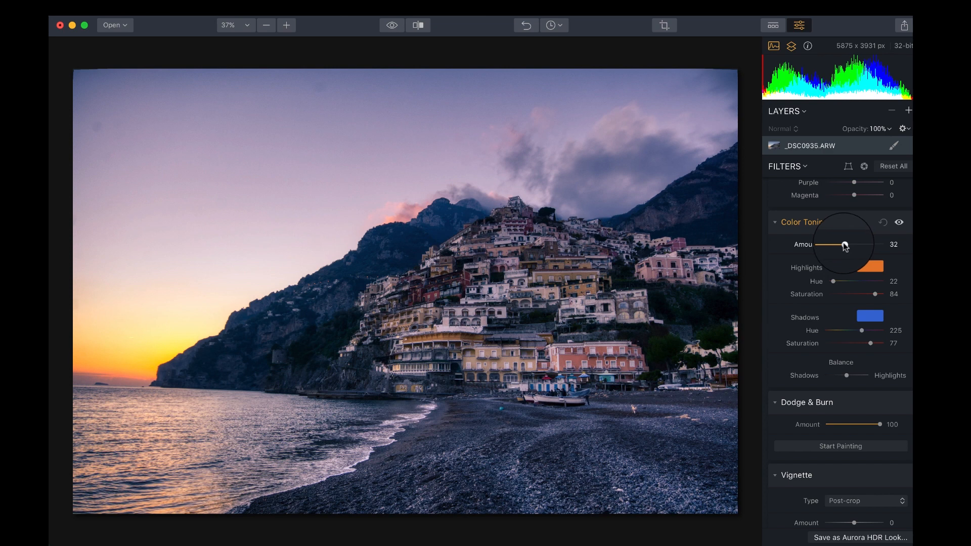
# Step: Try a Color Toning Amount of 24 and reset the Color Toning filter
pyautogui.moveTo(845, 246); pyautogui.dragTo(840, 247)
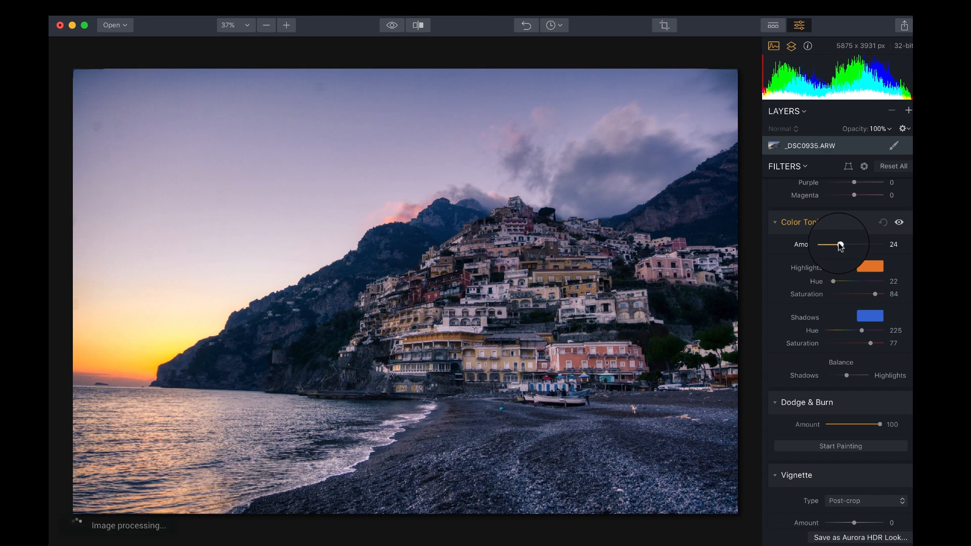
pyautogui.click(883, 222)
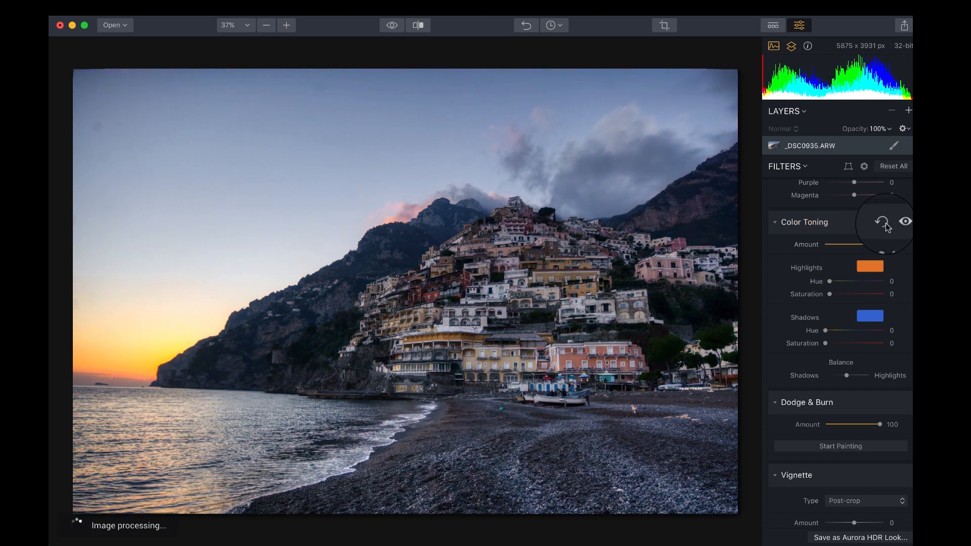
# Step: Darken the photo's edges with a Post-crop vignette using Amount -74, Feather 34 and Inner Brightness 25
pyautogui.scroll(-4, 825, 263)
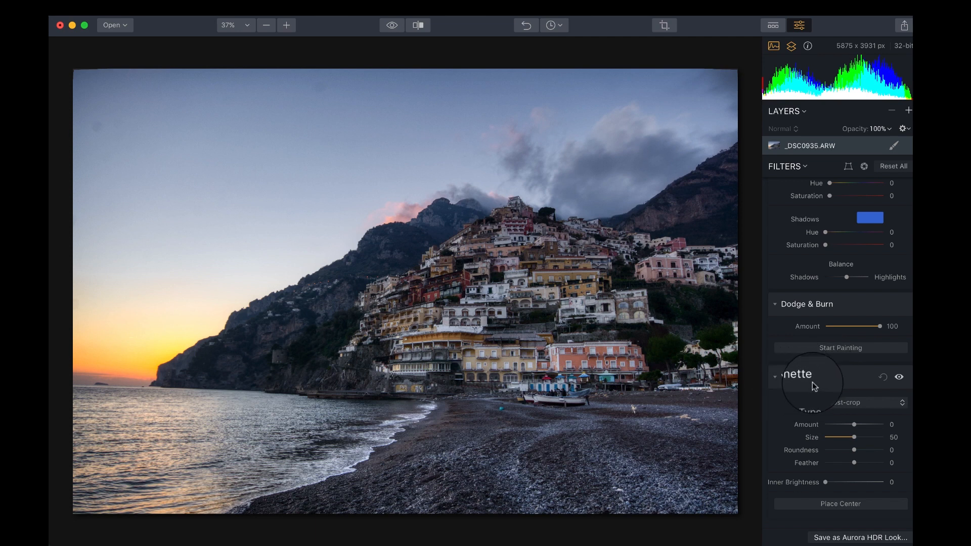
pyautogui.moveTo(854, 424); pyautogui.dragTo(837, 425)
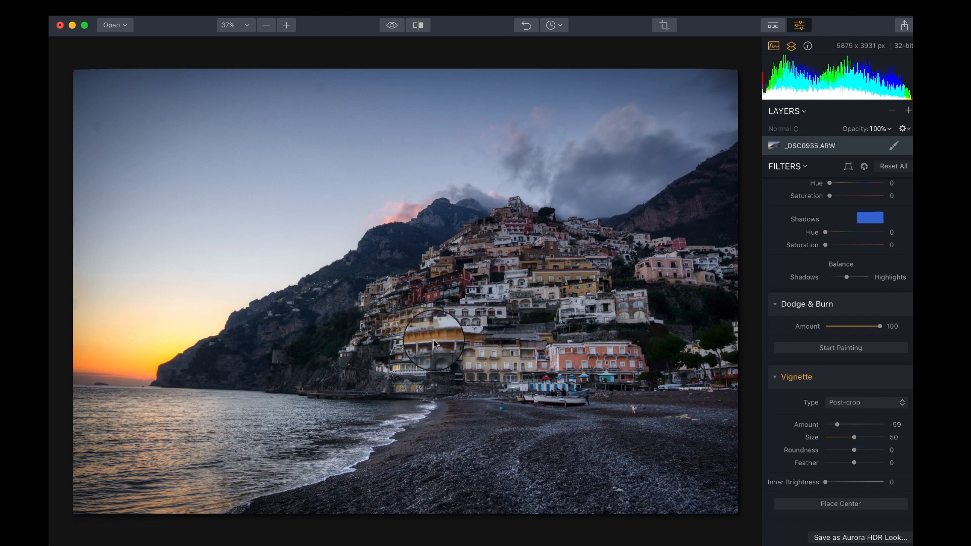
pyautogui.moveTo(825, 482); pyautogui.dragTo(863, 462)
pyautogui.moveTo(838, 427); pyautogui.dragTo(833, 426)
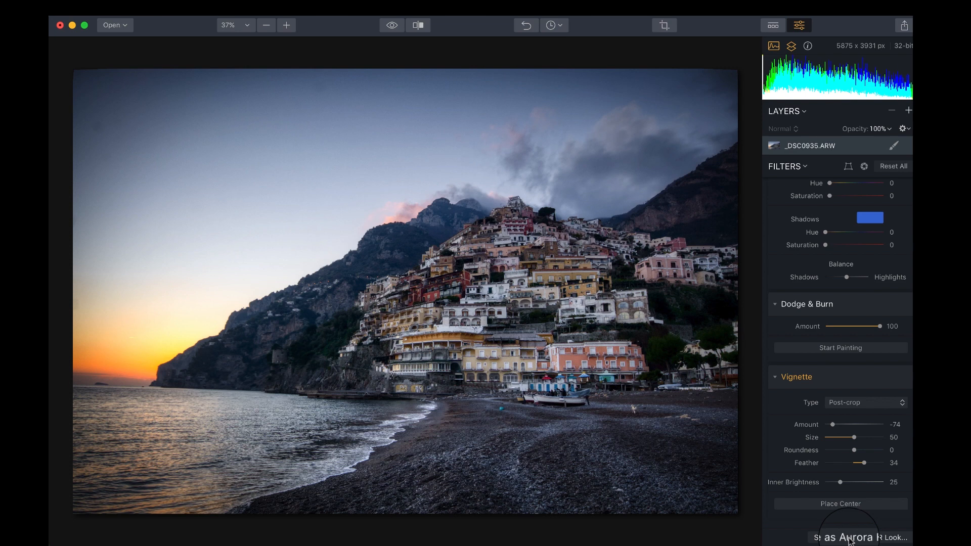
# Step: Open the naming prompt for saving a custom look, cancel it, and briefly show the collection of looks
pyautogui.click(832, 536)
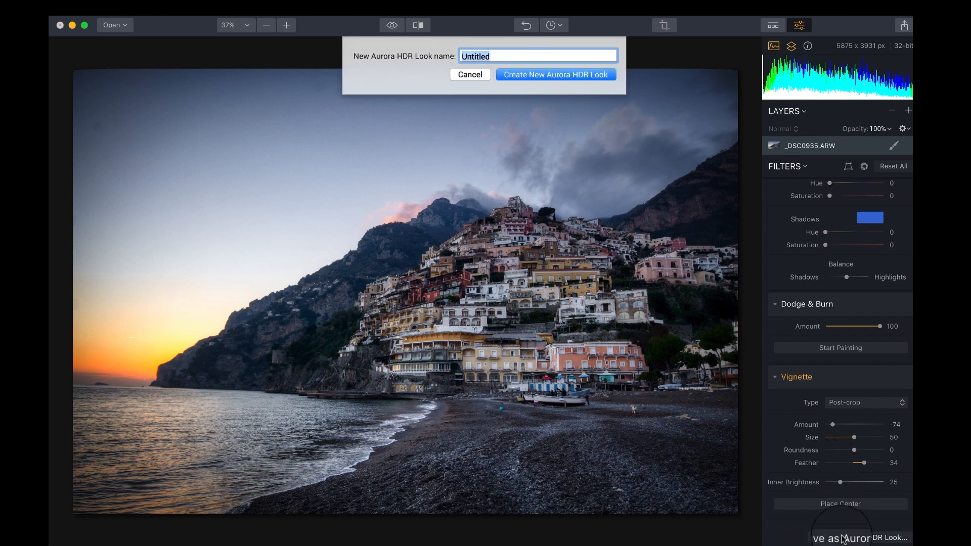
pyautogui.click(465, 76)
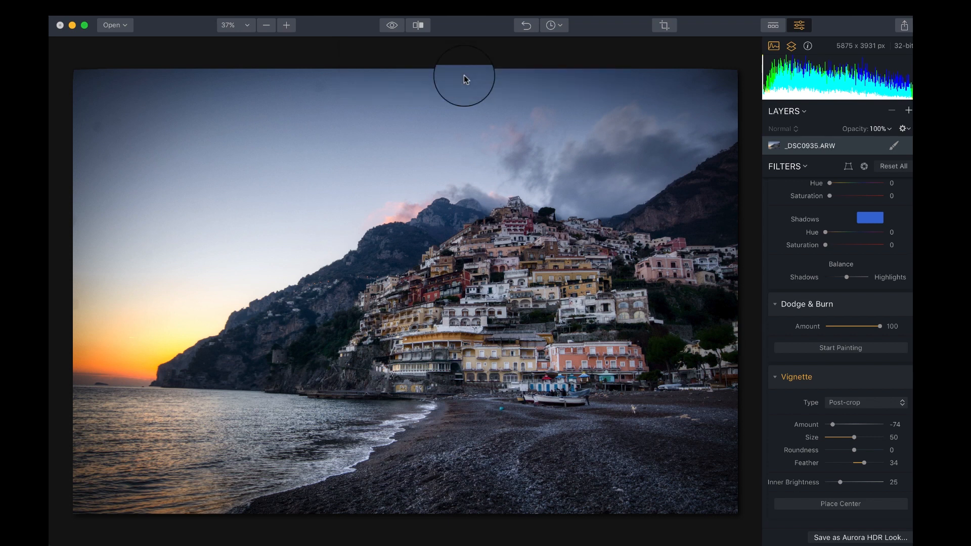
pyautogui.click(769, 30)
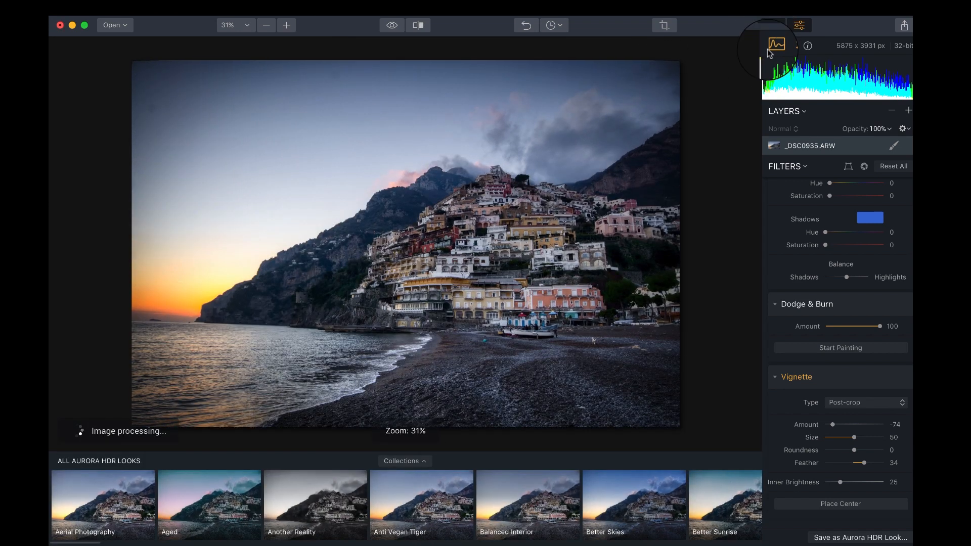
pyautogui.click(773, 27)
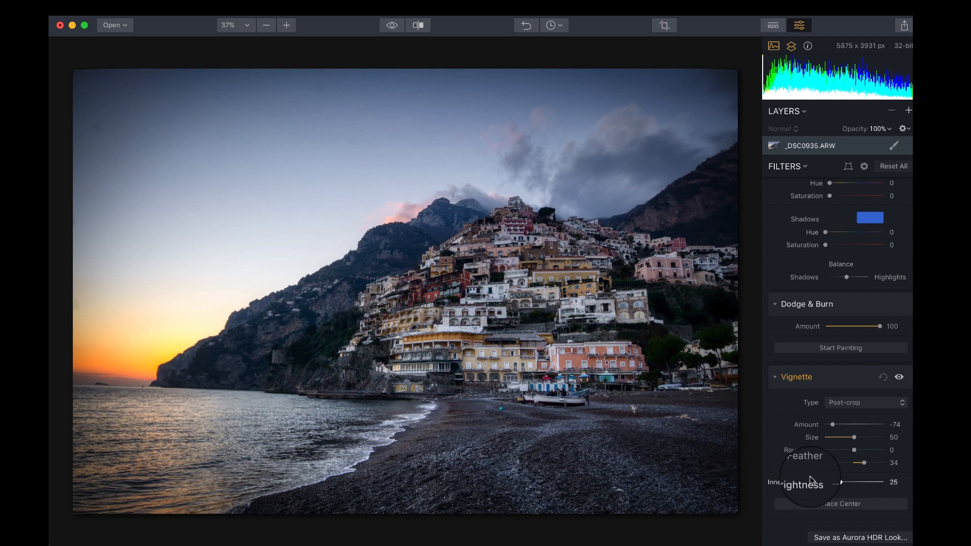
# Step: Reset the Vignette filter and clear the adjustments of all filters on the _DSC0935.ARW layer
pyautogui.scroll(10, 836, 498)
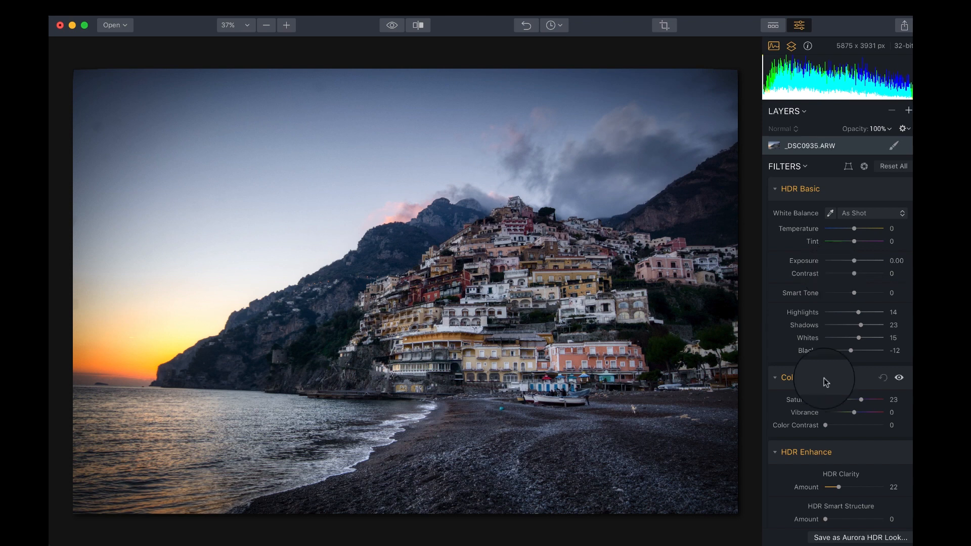
pyautogui.scroll(-15, 824, 382)
pyautogui.scroll(15, 824, 381)
pyautogui.scroll(-1, 826, 381)
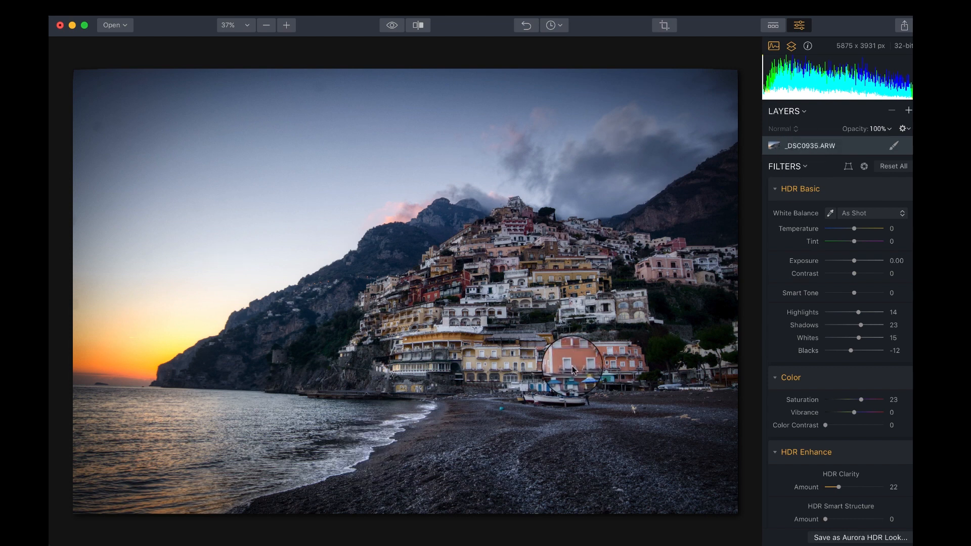
pyautogui.scroll(-10, 834, 329)
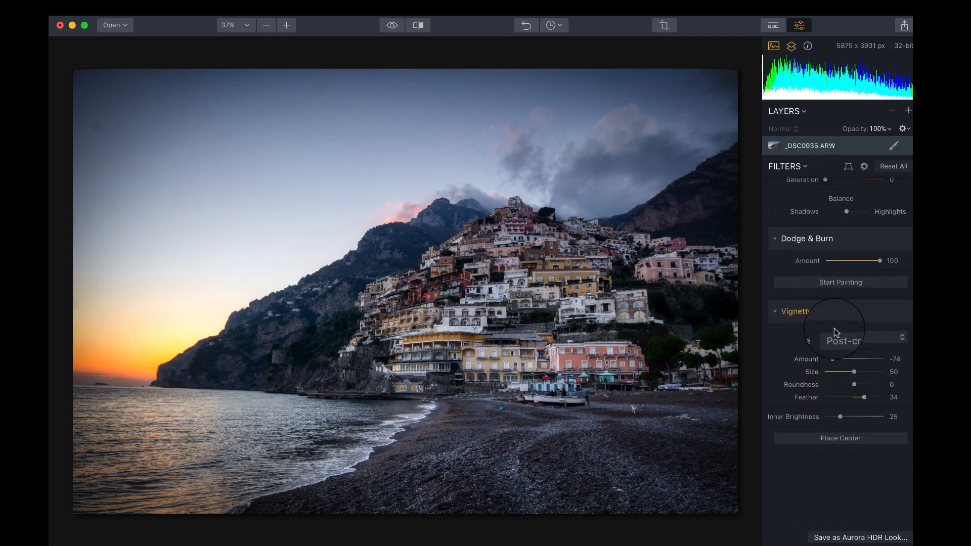
pyautogui.click(884, 378)
pyautogui.scroll(15, 884, 377)
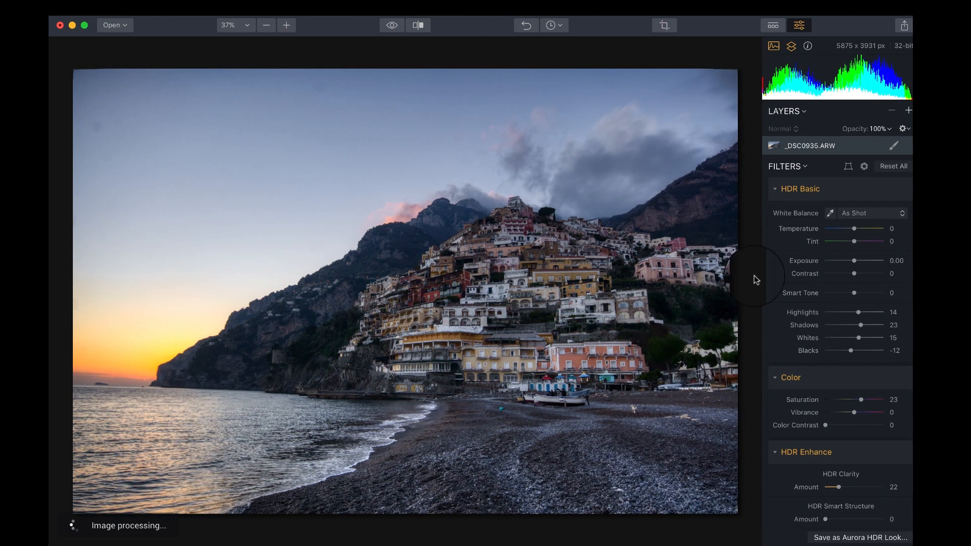
pyautogui.click(894, 166)
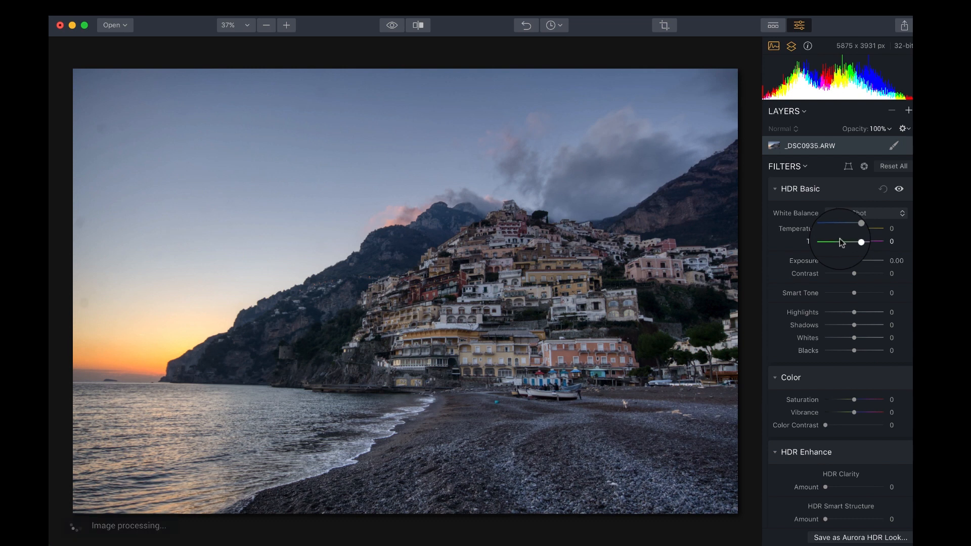
# Step: Add a new adjustment layer above the _DSC0935.ARW image layer
pyautogui.click(909, 110)
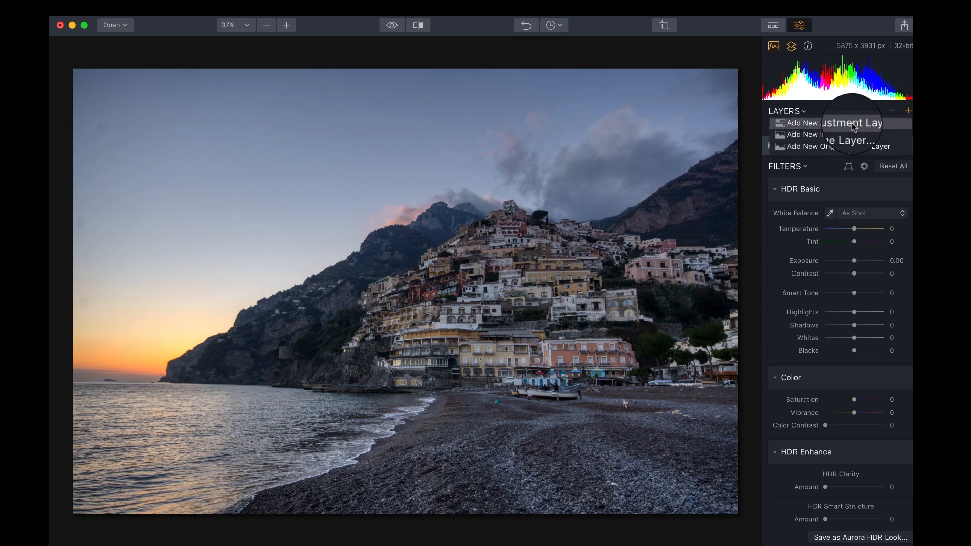
pyautogui.click(909, 111)
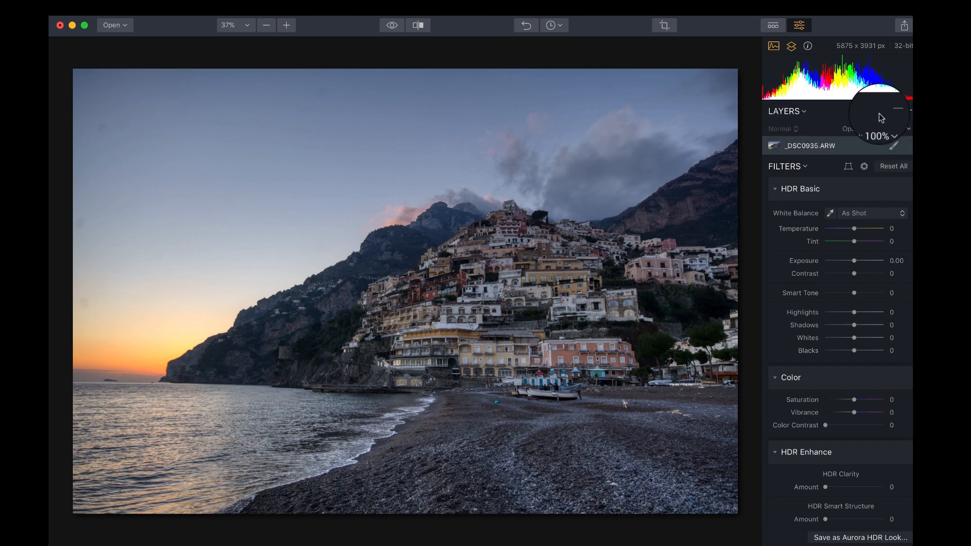
pyautogui.click(909, 111)
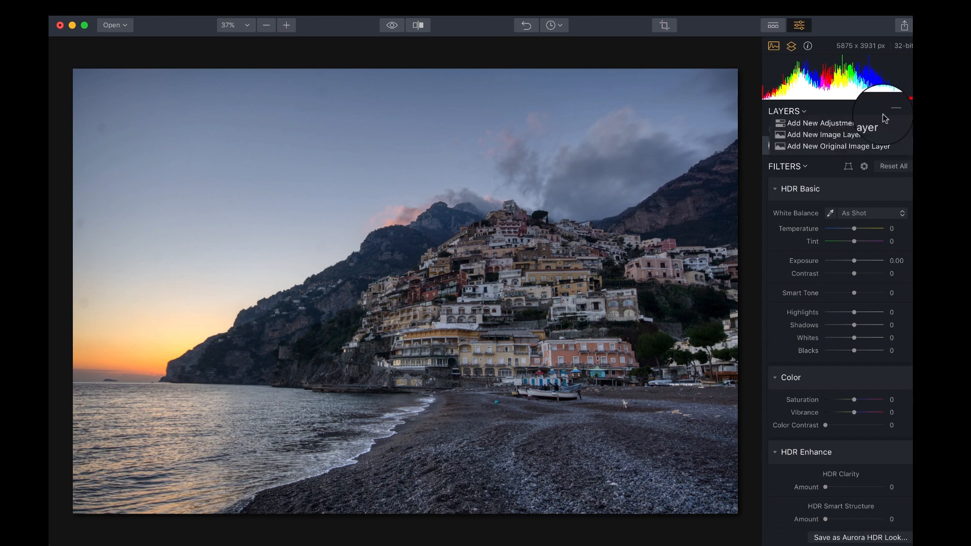
pyautogui.click(866, 123)
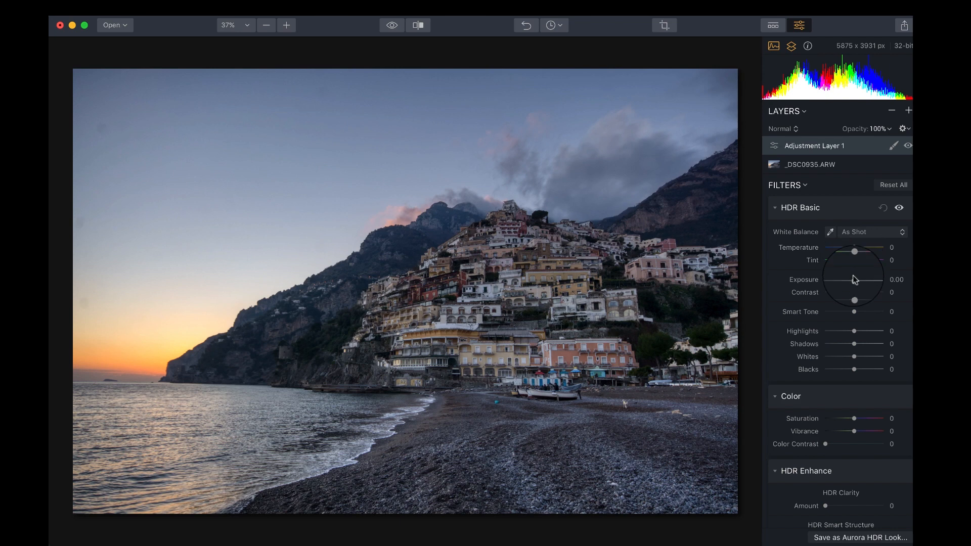
# Step: On the adjustment layer, set the HDR Clarity Amount to 35 and raise the color Saturation while viewing the houses up close
pyautogui.scroll(-5, 841, 312)
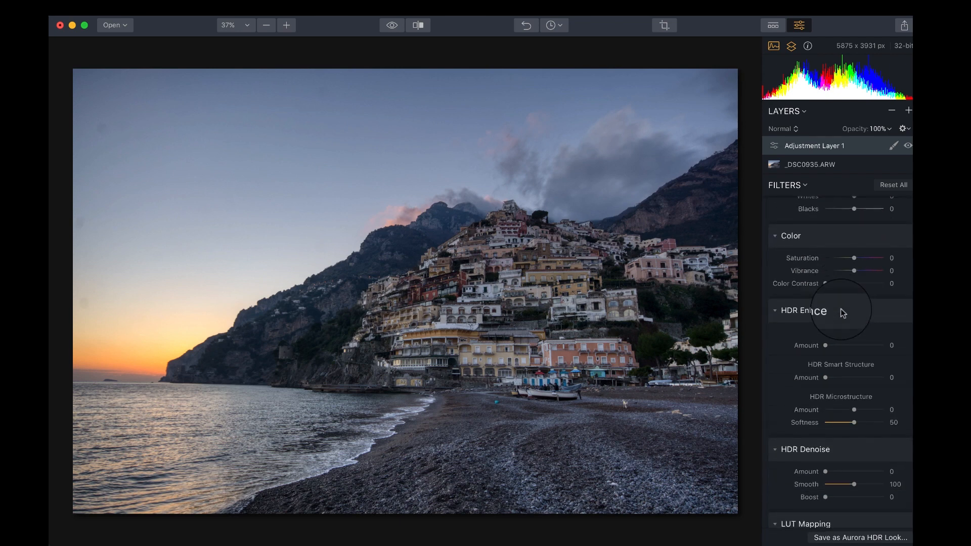
pyautogui.click(845, 345)
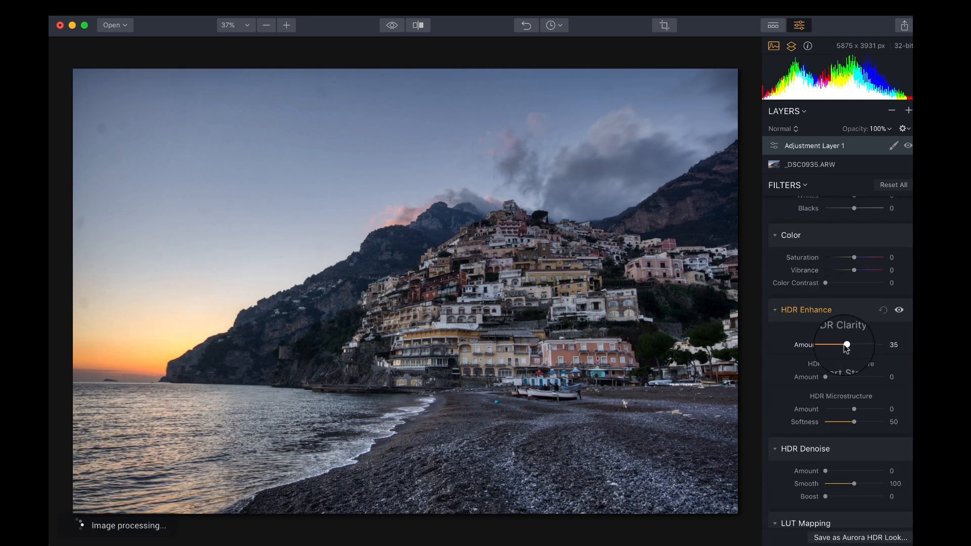
pyautogui.scroll(5, 557, 291)
pyautogui.hscroll(3, 557, 291)
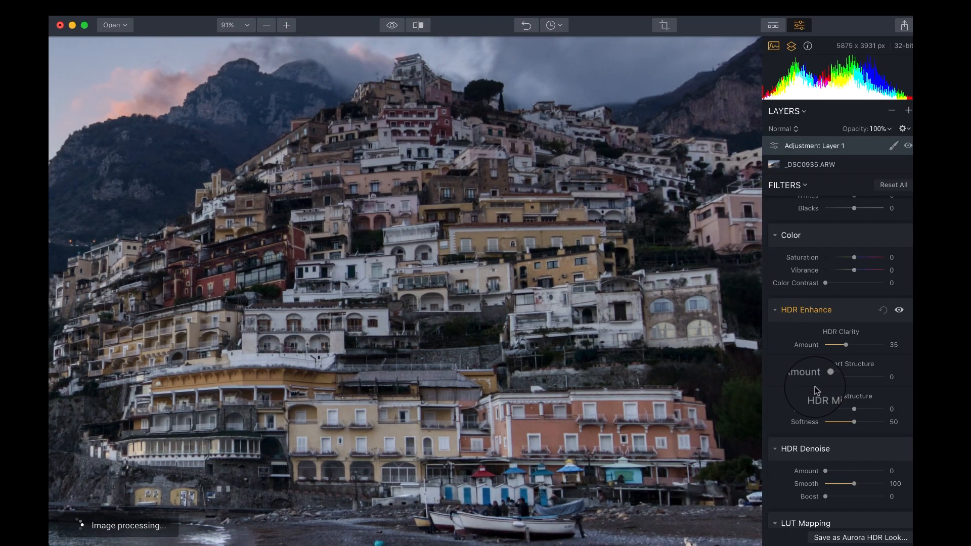
pyautogui.scroll(2, 815, 386)
pyautogui.moveTo(855, 299); pyautogui.dragTo(871, 302)
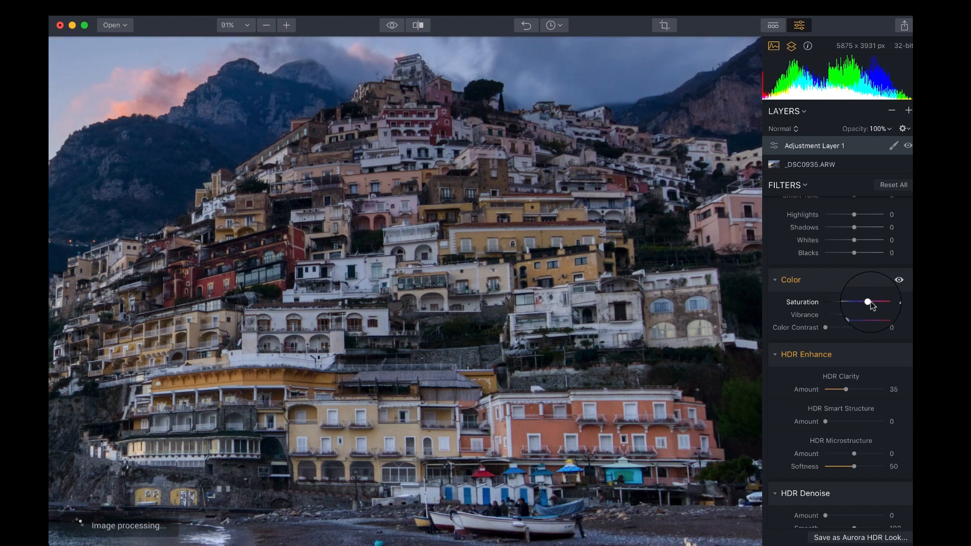
# Step: Set the Image Radiance Amount to about 15 and raise the Small details of HDR Details Boost on Adjustment Layer 1
pyautogui.scroll(-10, 870, 301)
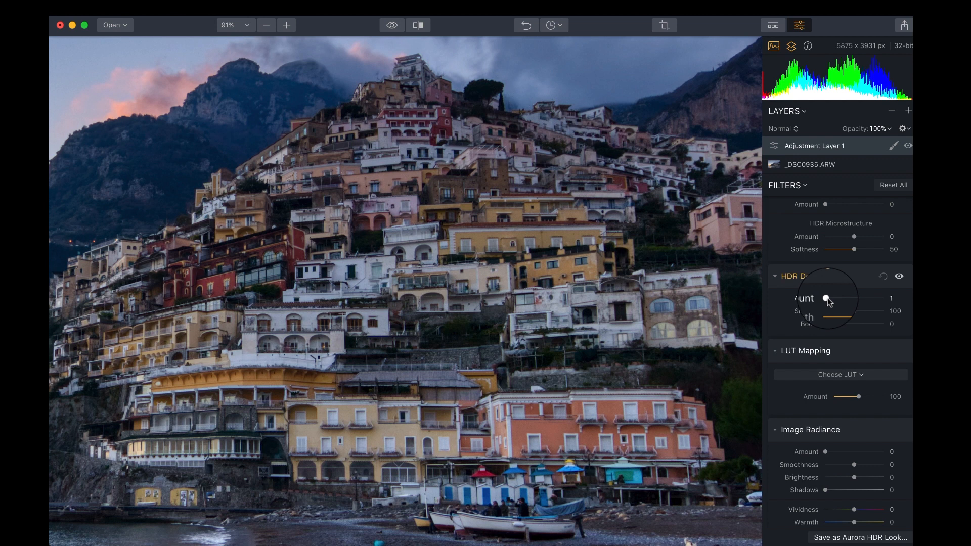
pyautogui.scroll(-8, 832, 299)
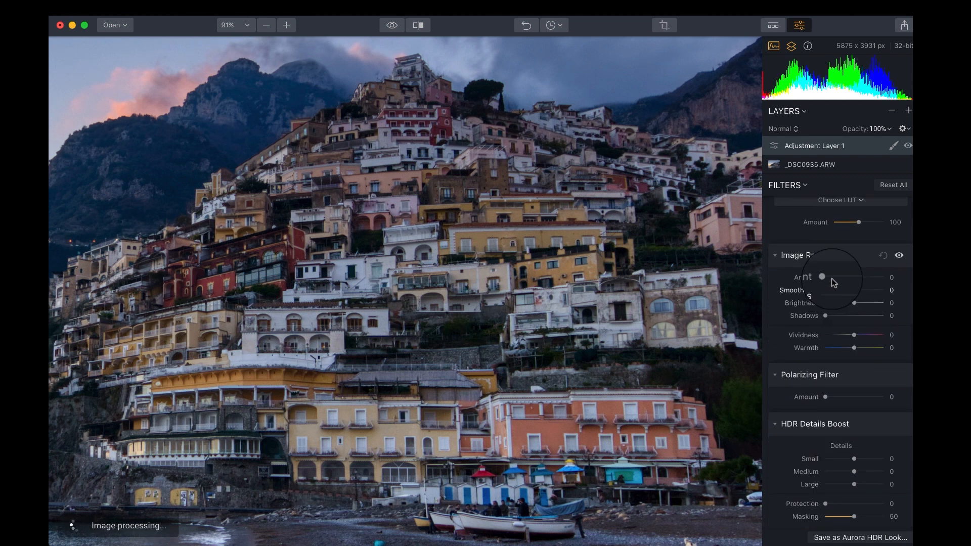
pyautogui.moveTo(827, 278); pyautogui.dragTo(837, 280)
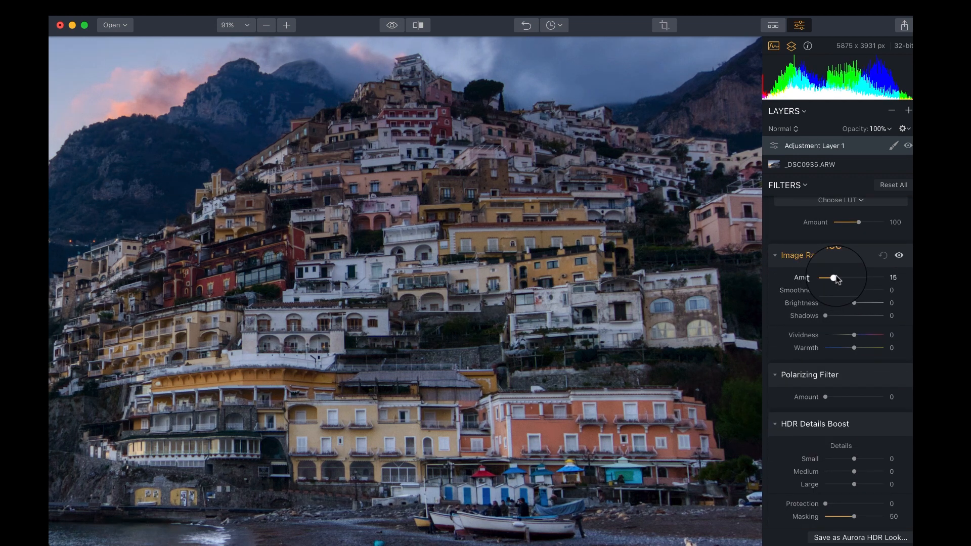
pyautogui.scroll(-6, 821, 278)
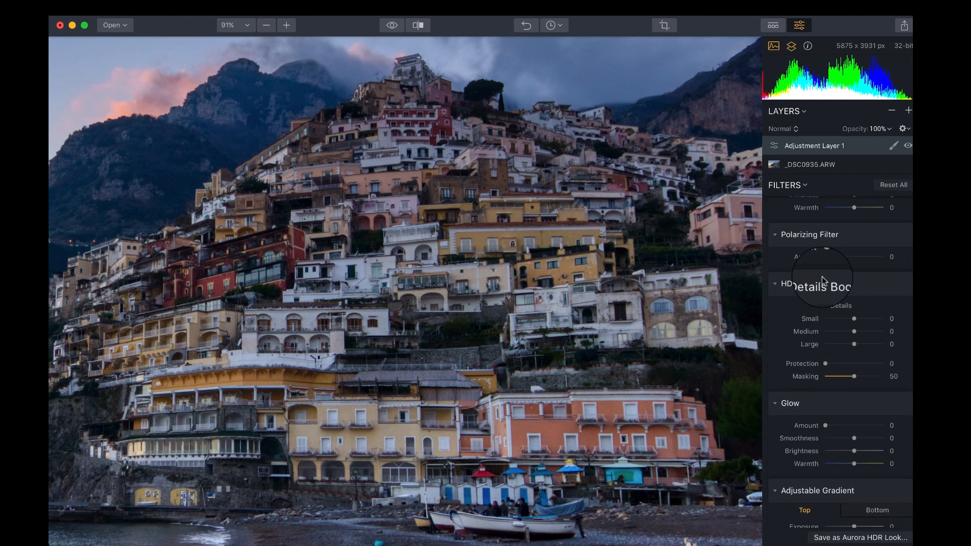
pyautogui.scroll(-1, 821, 277)
pyautogui.moveTo(854, 296); pyautogui.dragTo(863, 297)
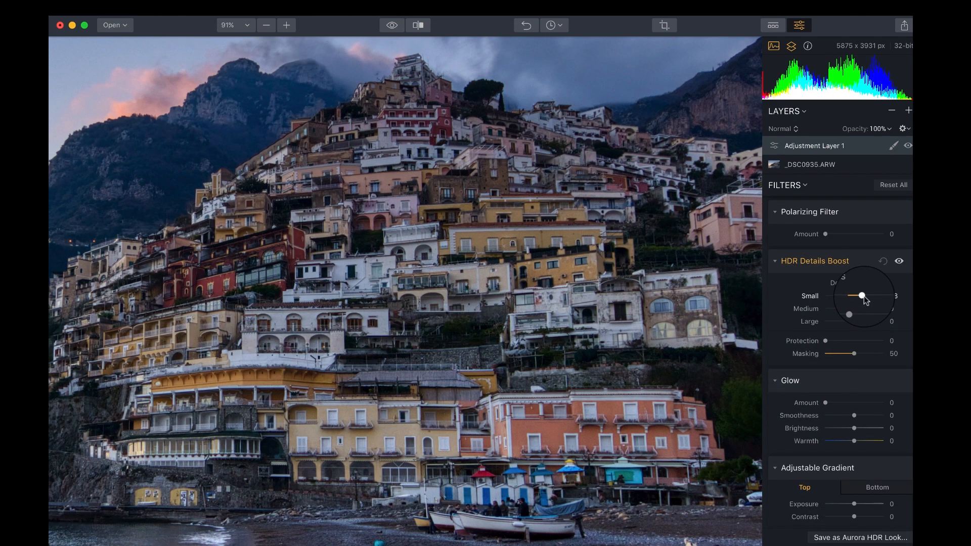
pyautogui.scroll(-5, 864, 296)
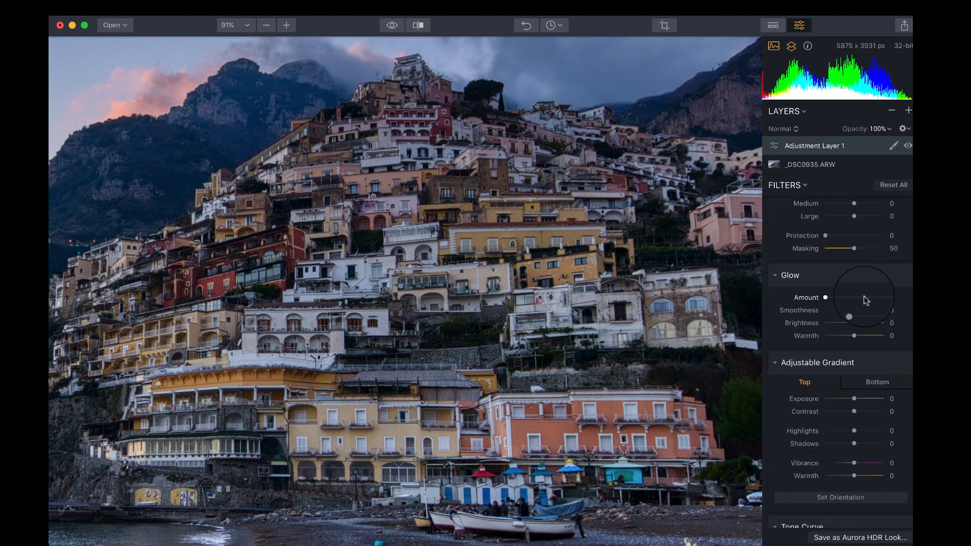
pyautogui.scroll(10, 864, 296)
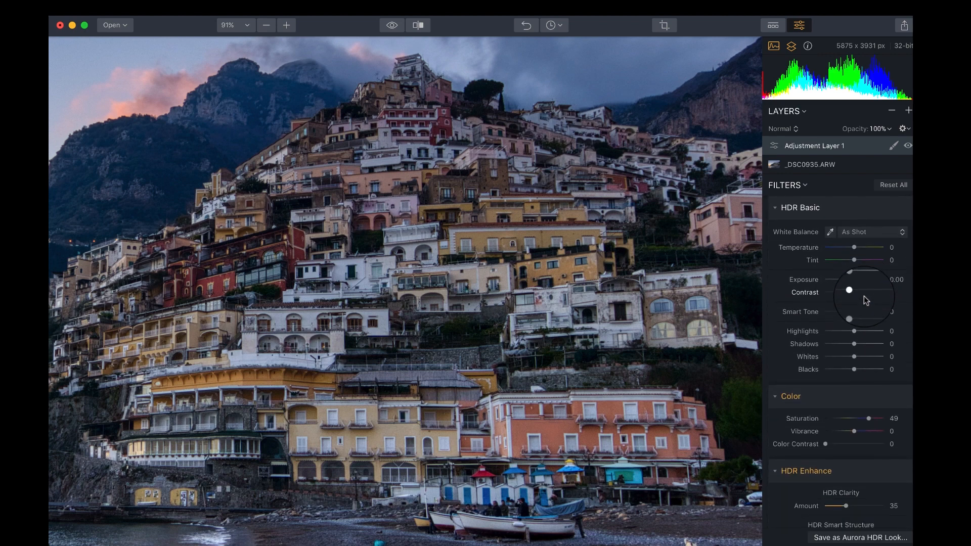
# Step: Create a brush mask on Adjustment Layer 1 by painting over the hillside houses, and finish masking
pyautogui.scroll(-6, 656, 298)
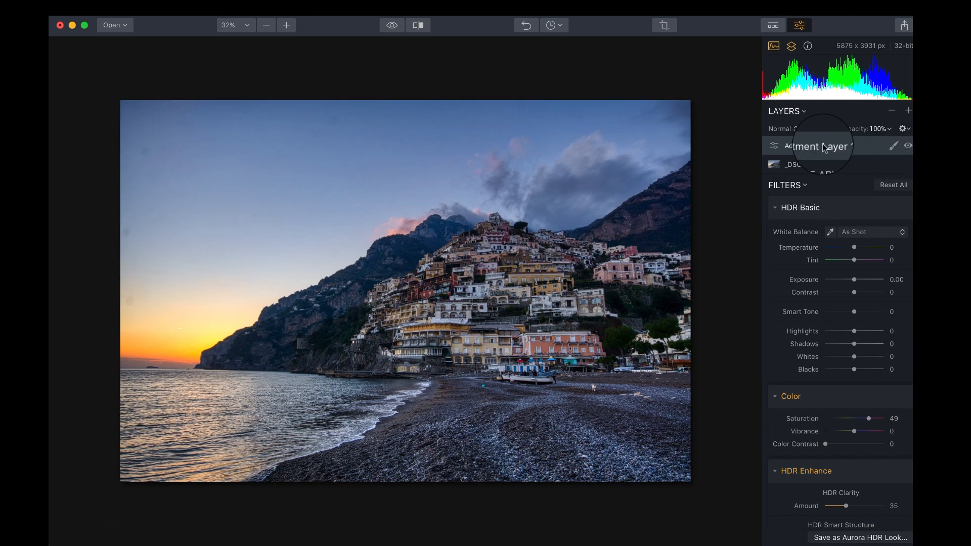
pyautogui.click(896, 151)
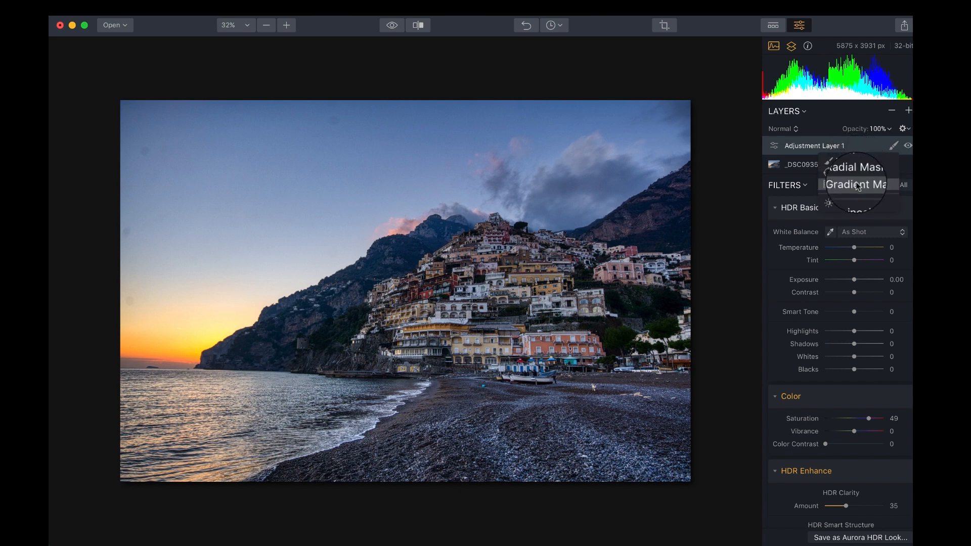
pyautogui.click(847, 159)
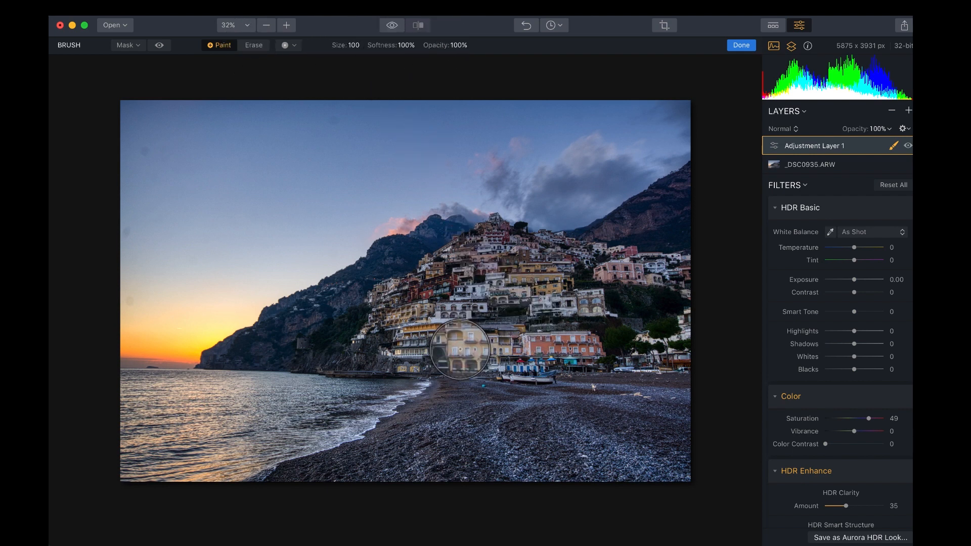
pyautogui.moveTo(416, 337)
pyautogui.mouseDown()
pyautogui.moveTo(549, 334)
pyautogui.moveTo(462, 261)
pyautogui.mouseUp()
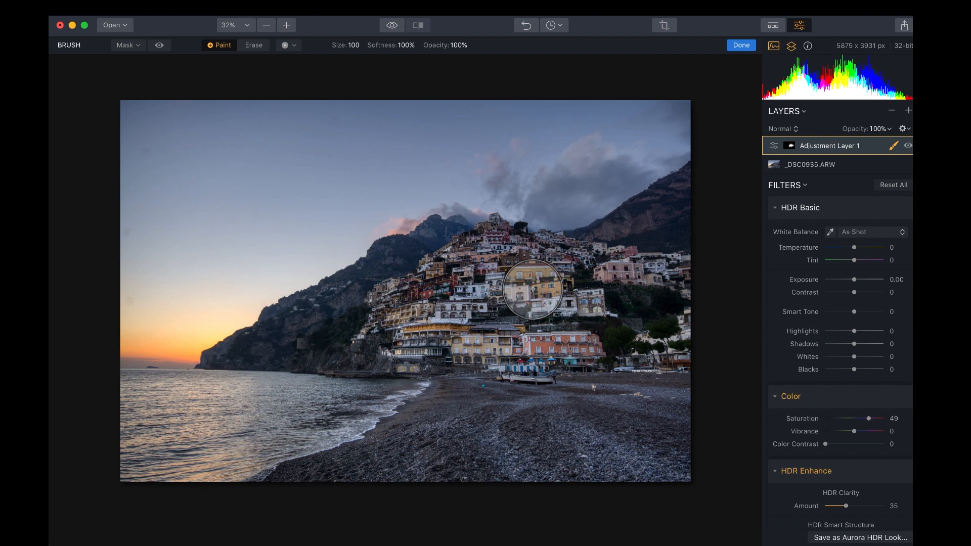
pyautogui.click(740, 45)
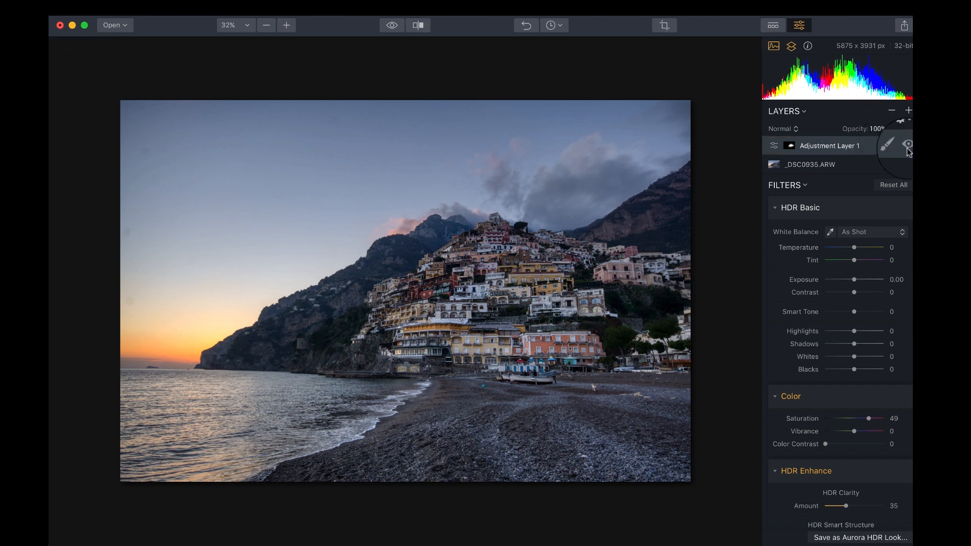
# Step: Compare the houses up close with Adjustment Layer 1 hidden and shown
pyautogui.scroll(5, 520, 379)
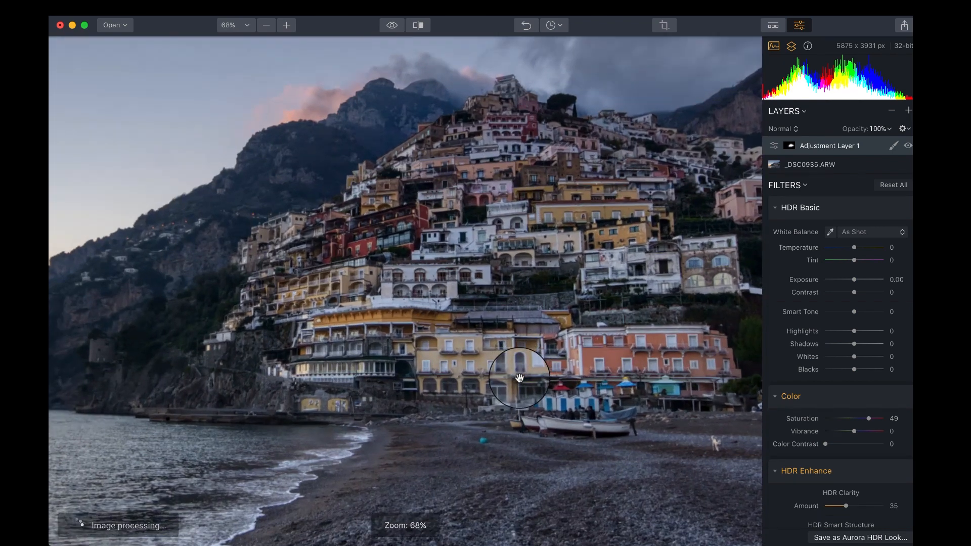
pyautogui.moveTo(520, 378); pyautogui.dragTo(372, 414)
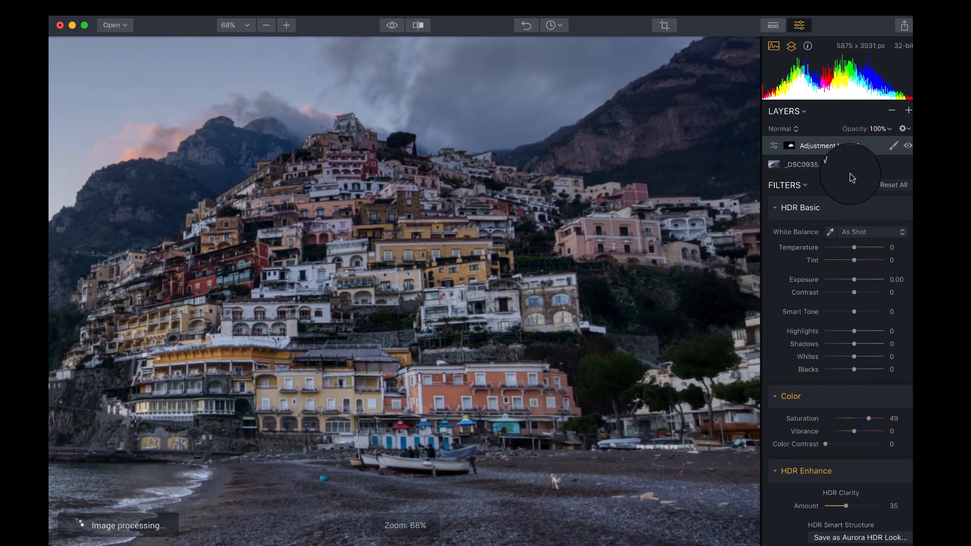
pyautogui.click(909, 146)
pyautogui.click(909, 147)
pyautogui.click(909, 146)
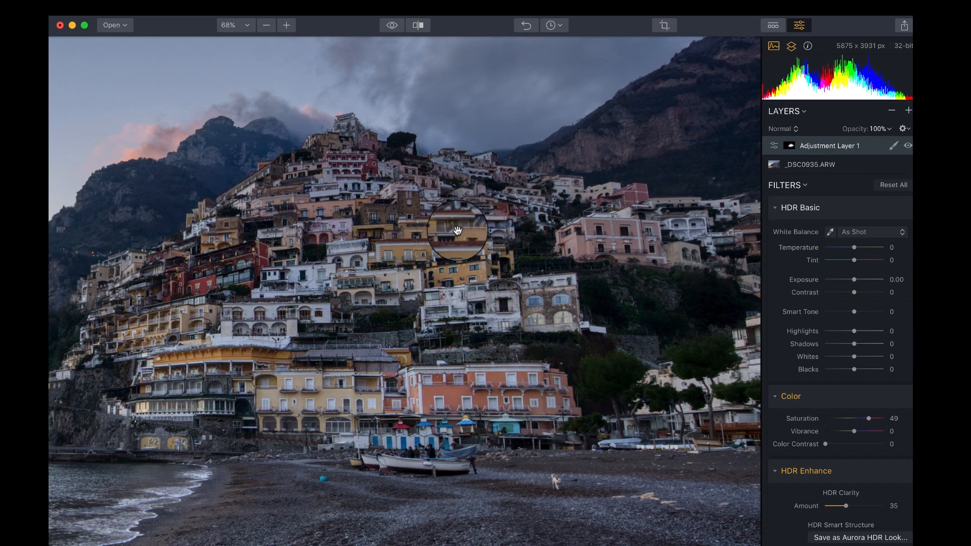
pyautogui.press('super+minus')
pyautogui.press('super+minus')
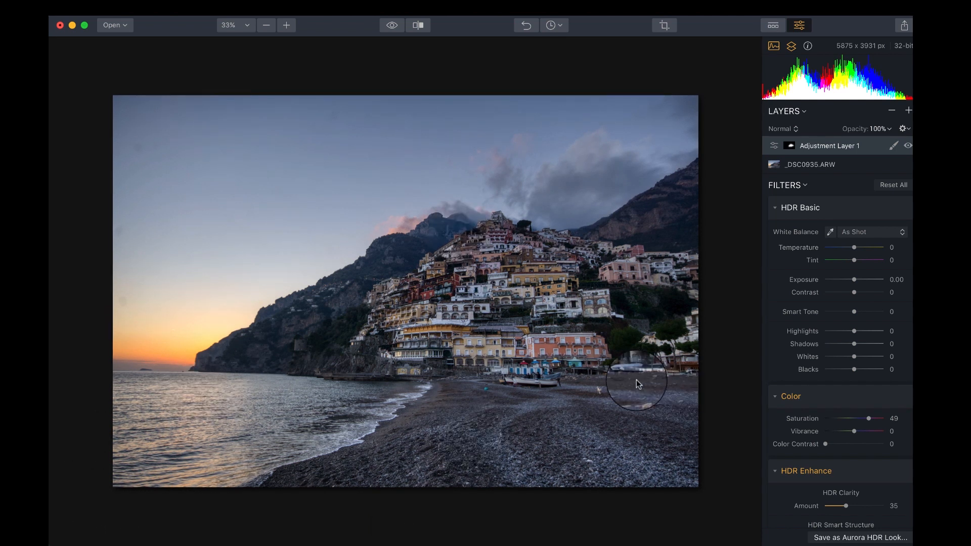
# Step: Add a second adjustment layer and darken the image by pulling down the middle of its Tone Curve
pyautogui.click(909, 112)
pyautogui.click(830, 123)
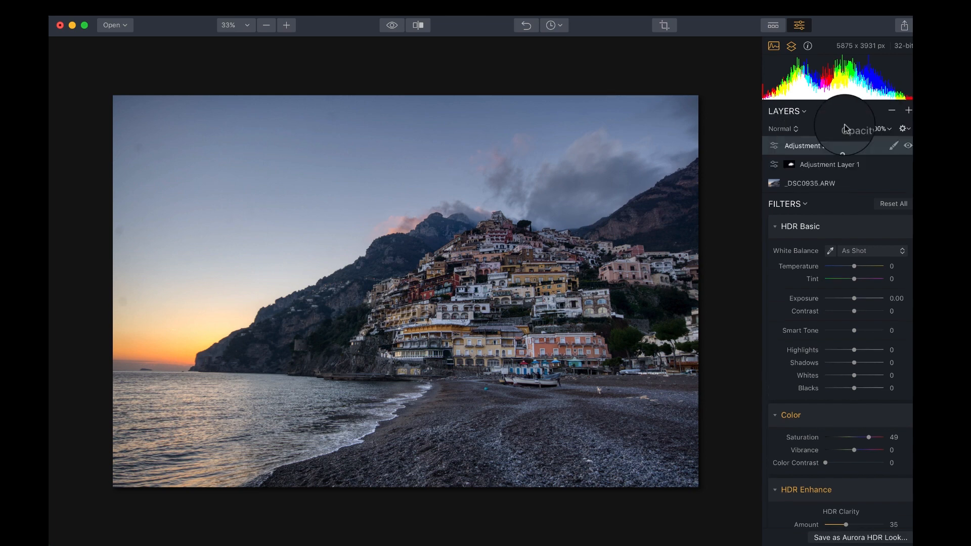
pyautogui.scroll(-15, 806, 415)
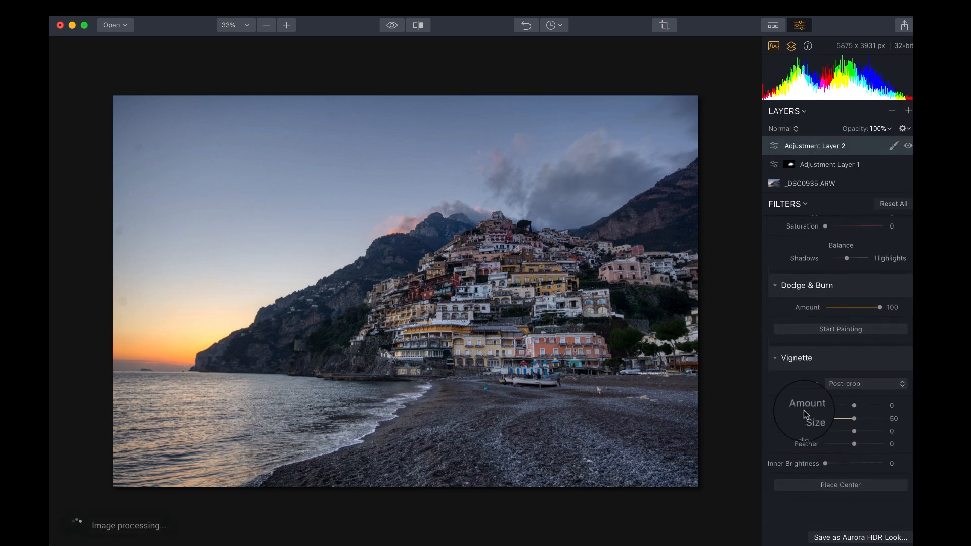
pyautogui.scroll(8, 803, 411)
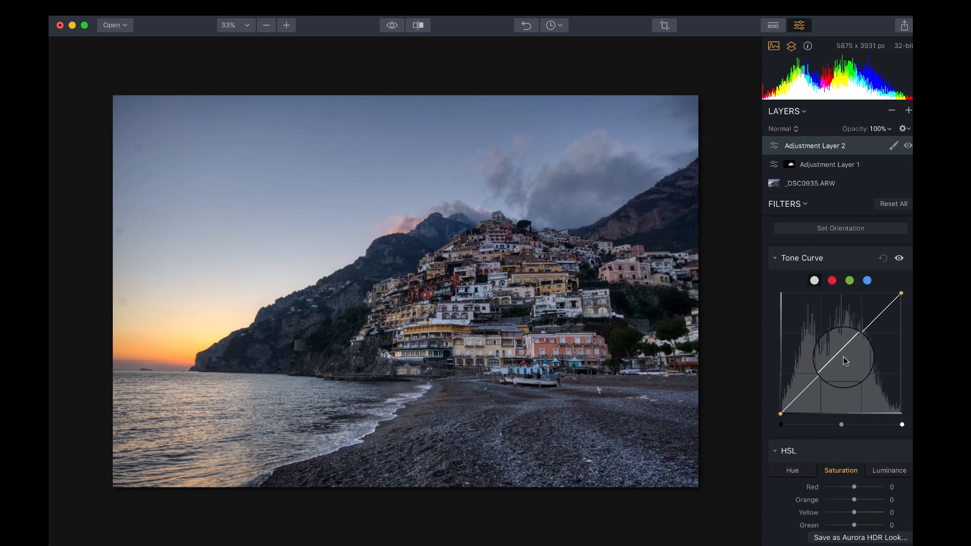
pyautogui.moveTo(843, 353); pyautogui.dragTo(852, 362)
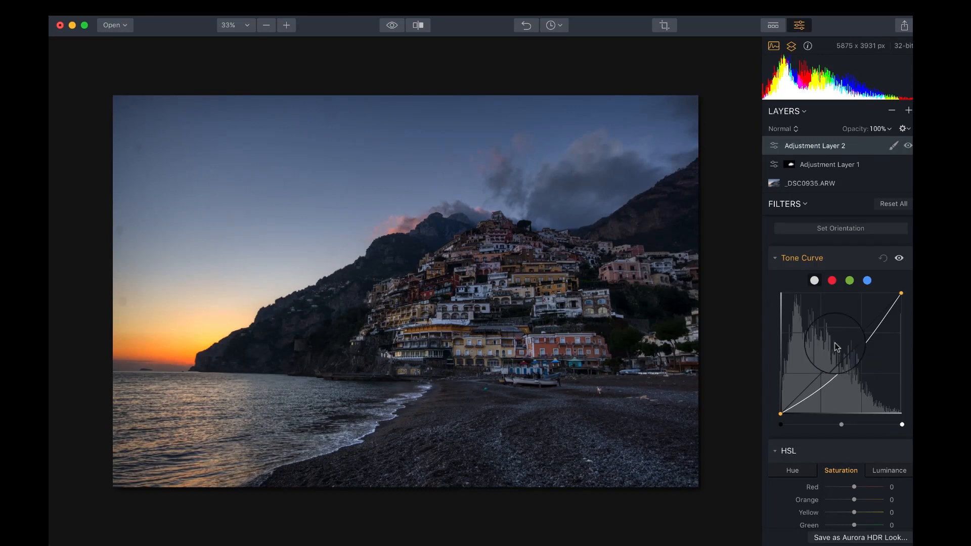
# Step: Apply a gradient mask restricting Adjustment Layer 2 to the sea and beach, and compare with the layer hidden and shown
pyautogui.scroll(15, 835, 349)
pyautogui.click(894, 146)
pyautogui.click(853, 184)
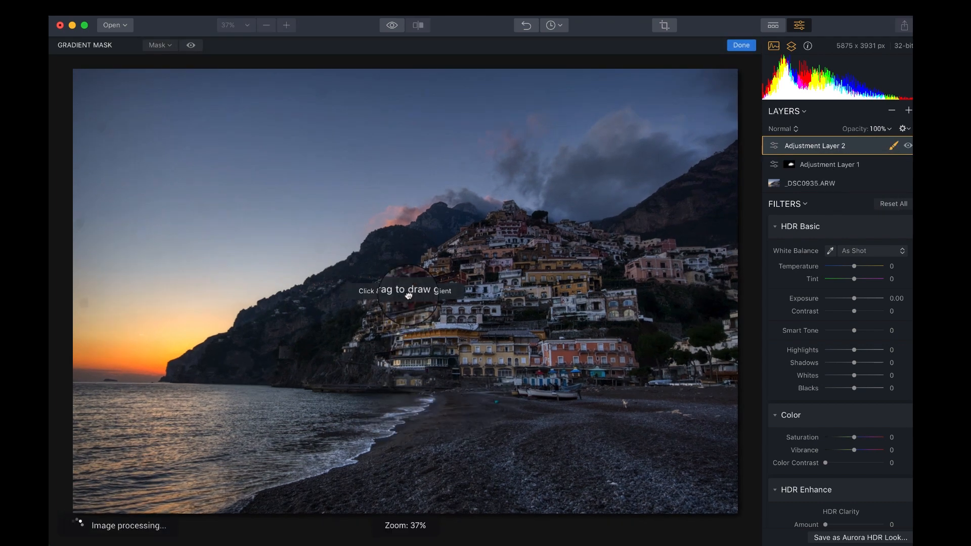
pyautogui.moveTo(409, 420); pyautogui.dragTo(408, 286)
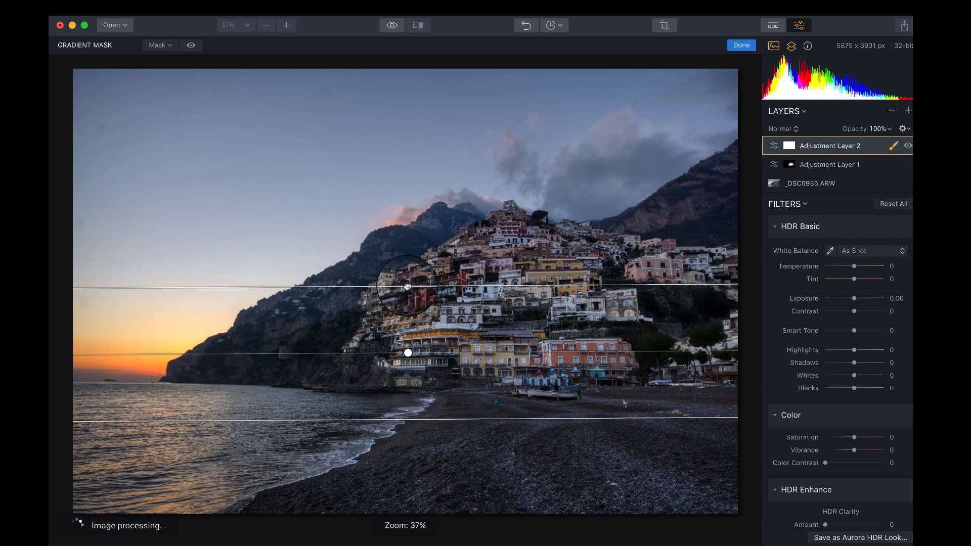
pyautogui.moveTo(408, 353); pyautogui.dragTo(426, 411)
pyautogui.moveTo(426, 347); pyautogui.dragTo(426, 377)
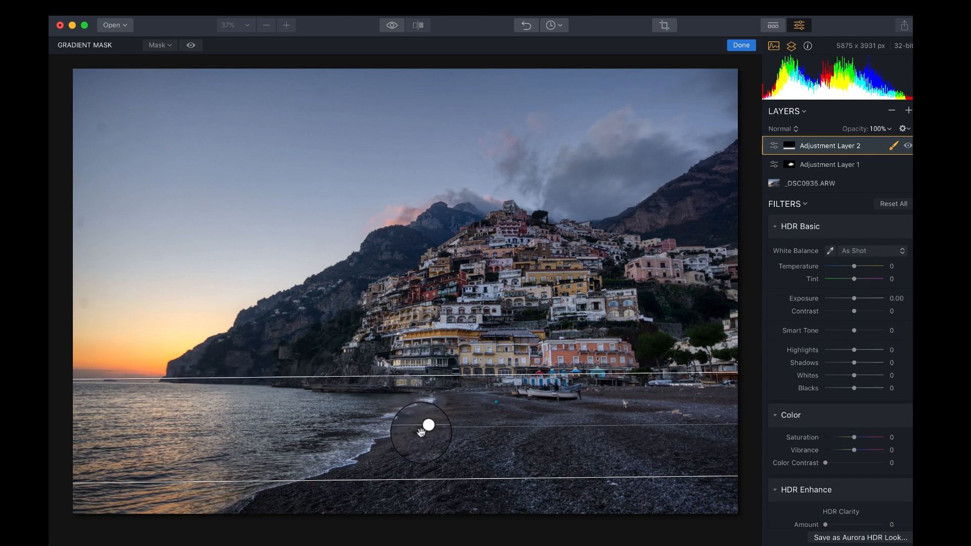
pyautogui.moveTo(426, 428); pyautogui.dragTo(424, 412)
pyautogui.click(741, 45)
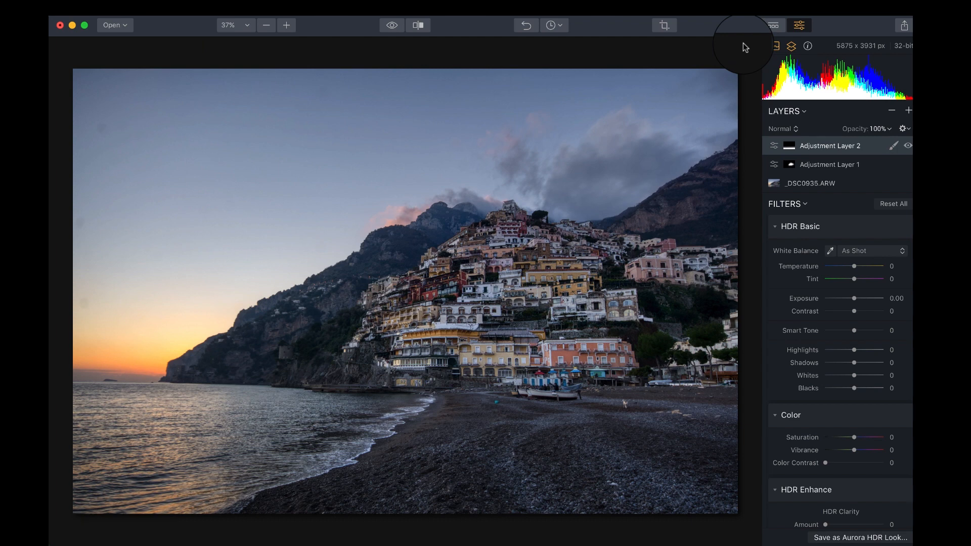
pyautogui.click(907, 146)
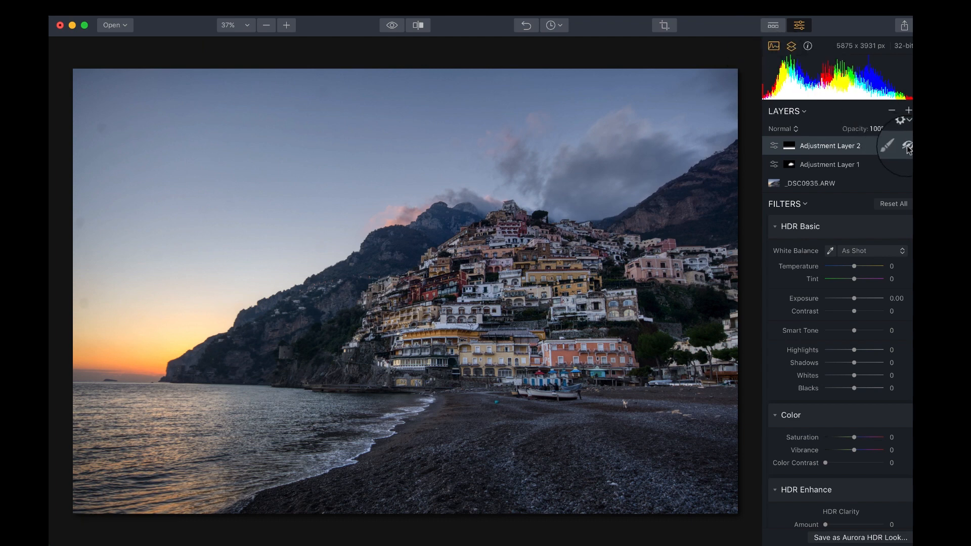
pyautogui.click(908, 147)
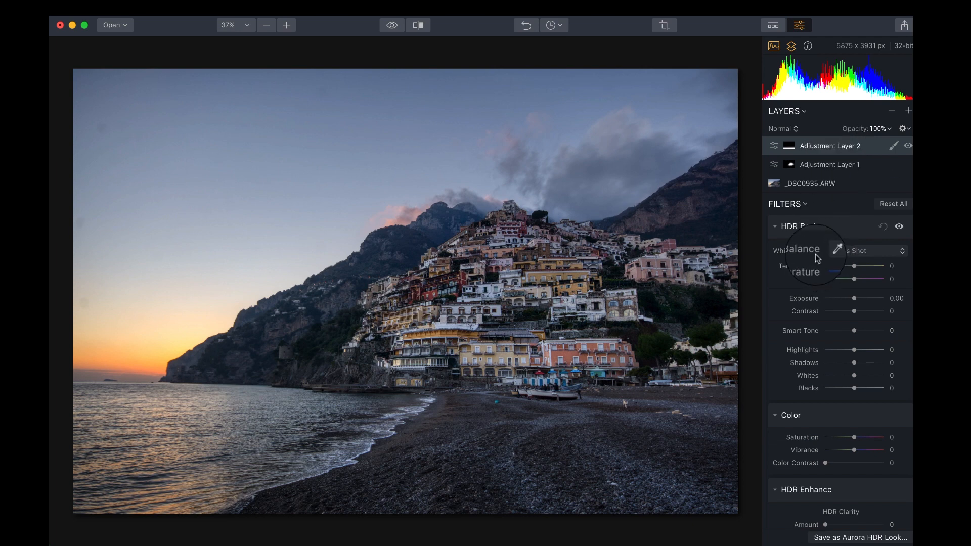
# Step: Preview the Overlay blend mode on Adjustment Layer 2 and try a lower layer opacity
pyautogui.click(796, 129)
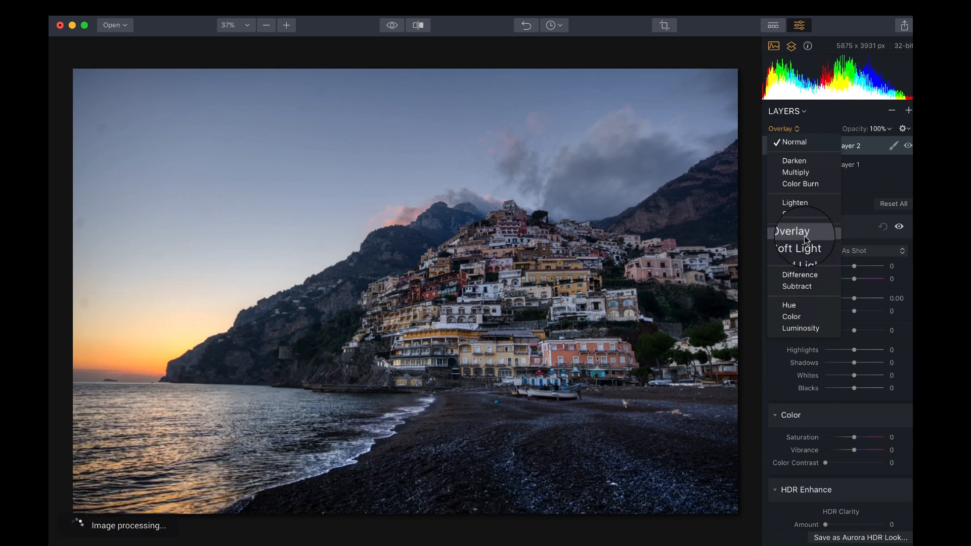
pyautogui.click(804, 130)
pyautogui.click(877, 128)
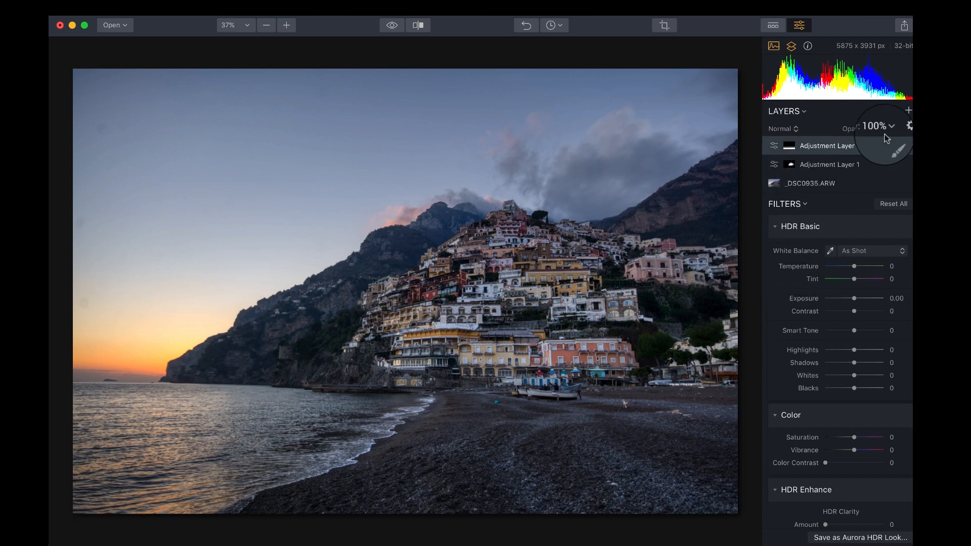
pyautogui.moveTo(870, 147); pyautogui.dragTo(860, 147)
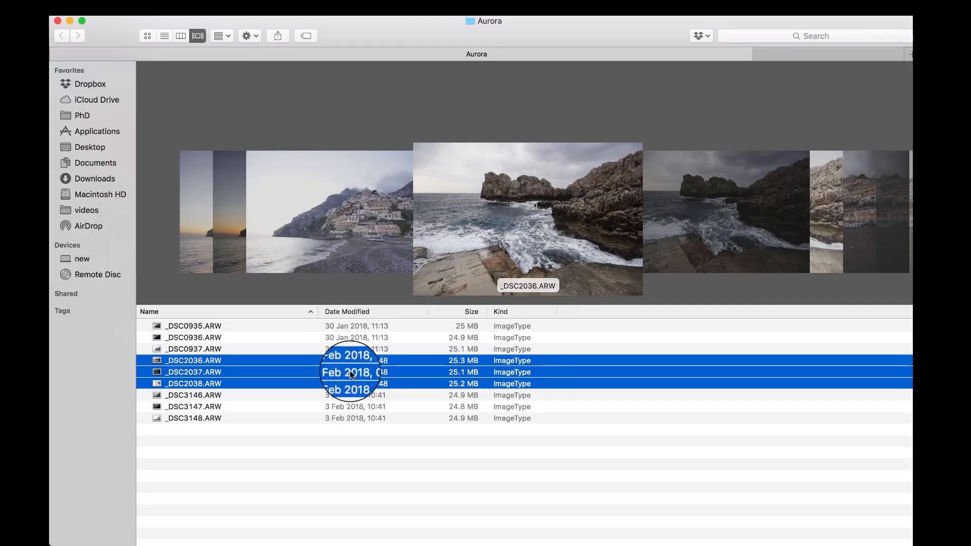
# Step: Load _DSC2036.ARW, _DSC2037.ARW and _DSC2038.ARW from Finder into Aurora HDR and merge them with Auto Alignment, Ghost Reduction and Color Denoise enabled
pyautogui.moveTo(352, 374); pyautogui.dragTo(884, 248)
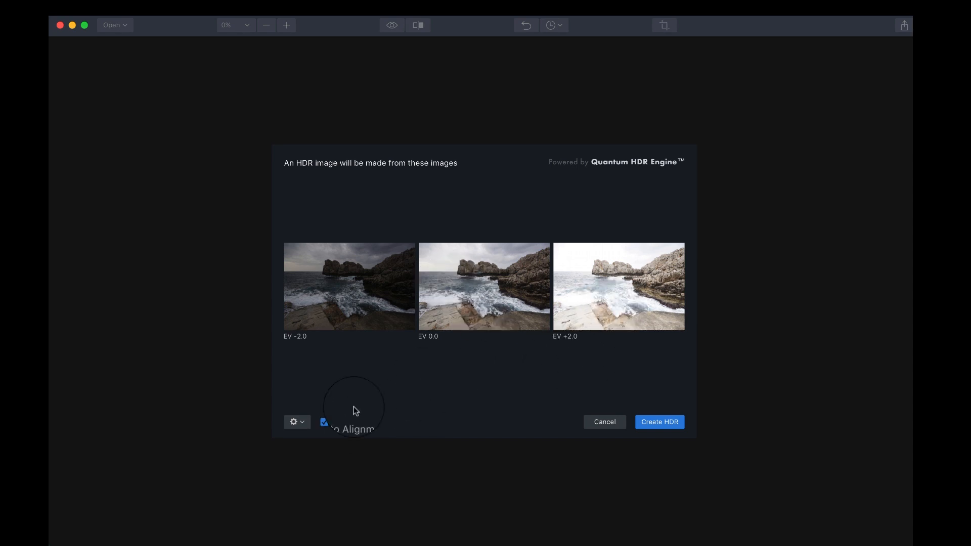
pyautogui.click(297, 427)
pyautogui.click(194, 289)
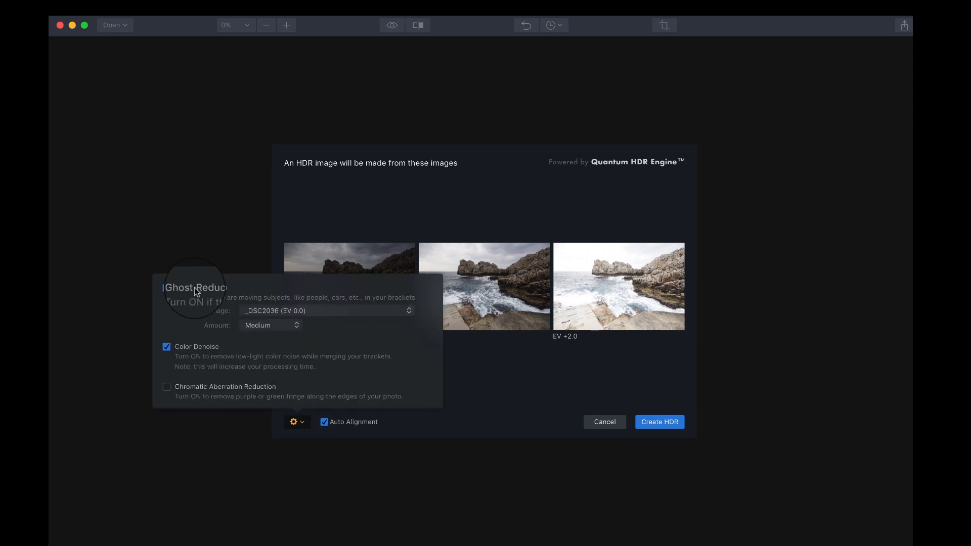
pyautogui.click(523, 380)
pyautogui.click(660, 423)
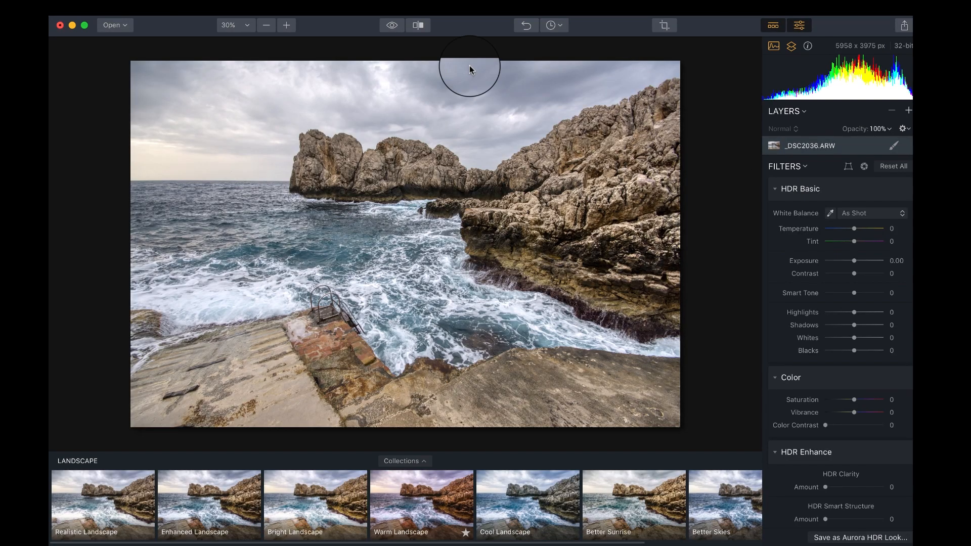
# Step: Compare the merged seascape before and after with the split view, moving the divider near the image's left edge, and close the comparison
pyautogui.click(418, 25)
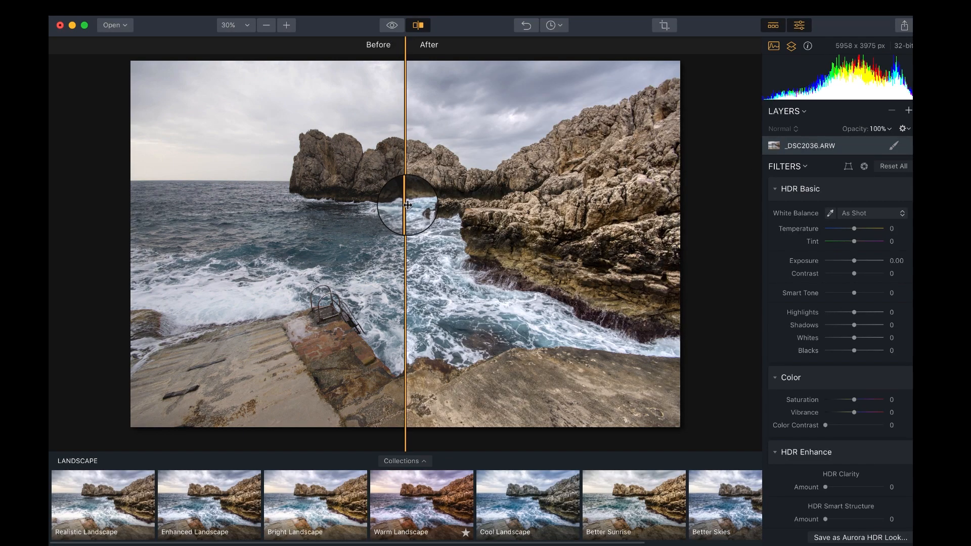
pyautogui.moveTo(403, 213); pyautogui.dragTo(158, 238)
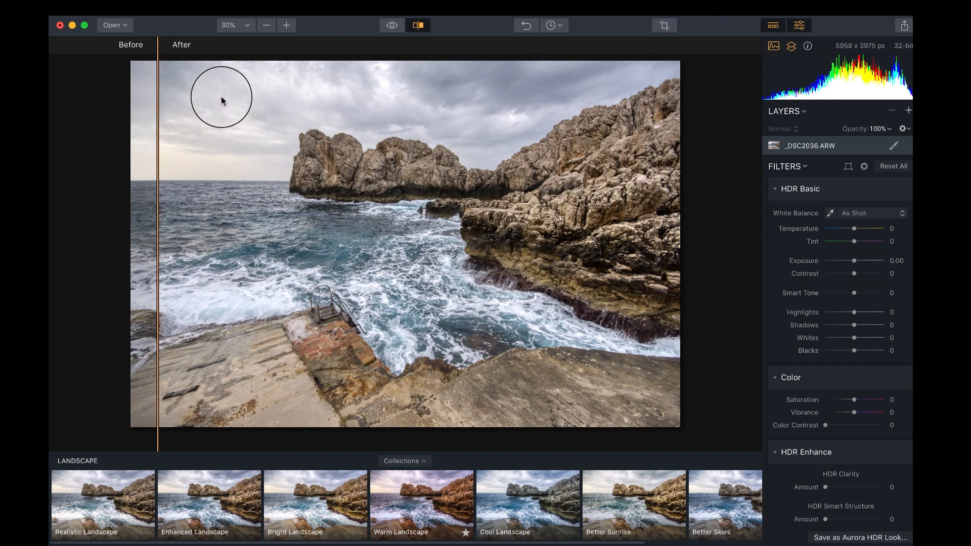
pyautogui.click(418, 26)
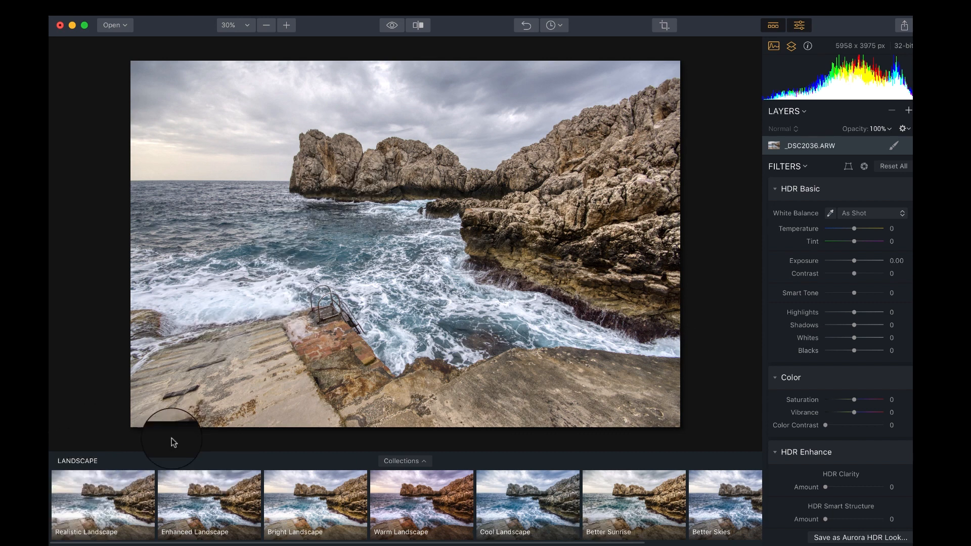
# Step: Browse the Looks collections, apply the Warm Landscape look to the seascape, and hide the looks strip
pyautogui.click(427, 463)
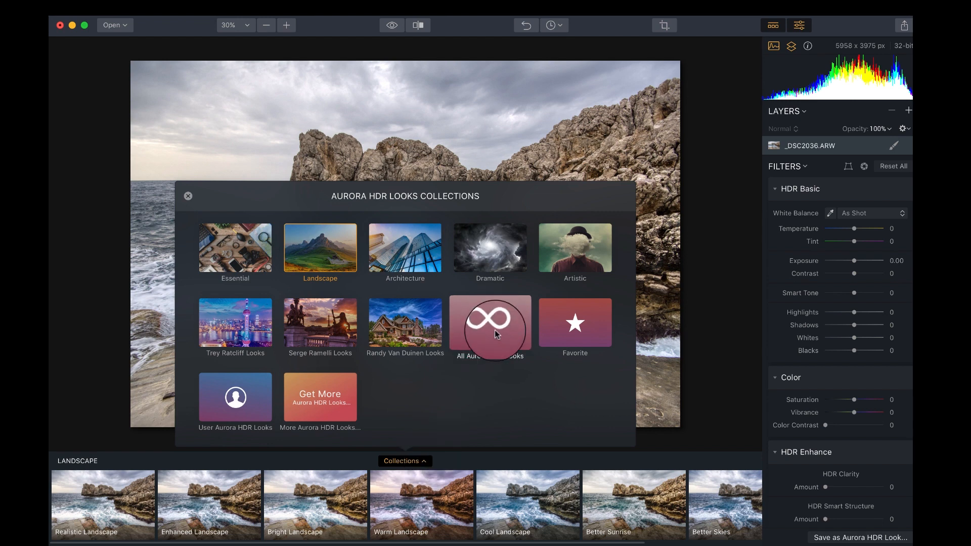
pyautogui.click(736, 288)
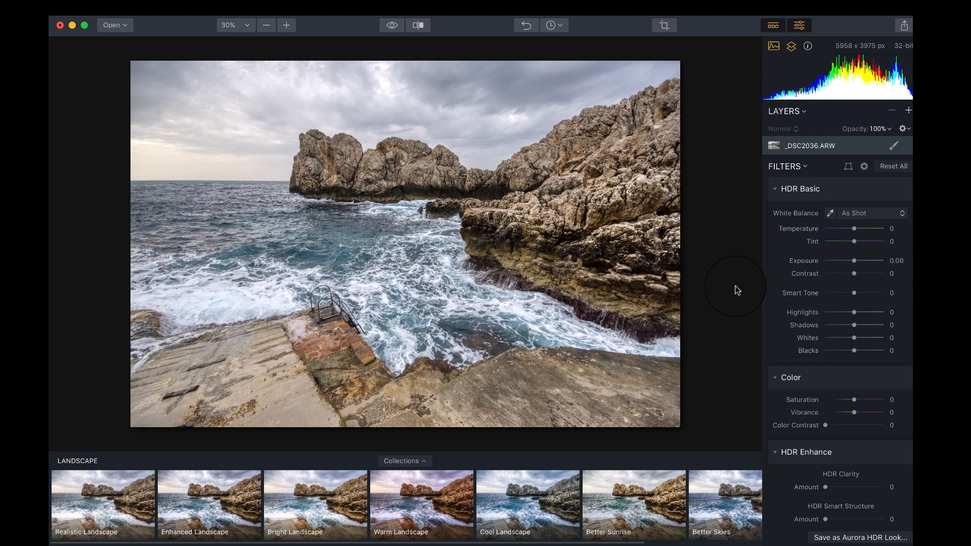
pyautogui.click(441, 479)
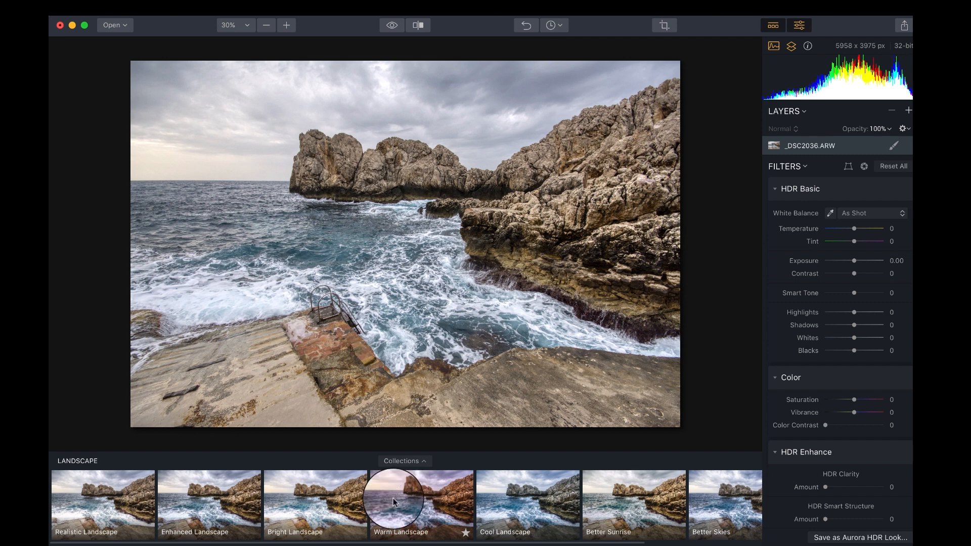
pyautogui.click(420, 506)
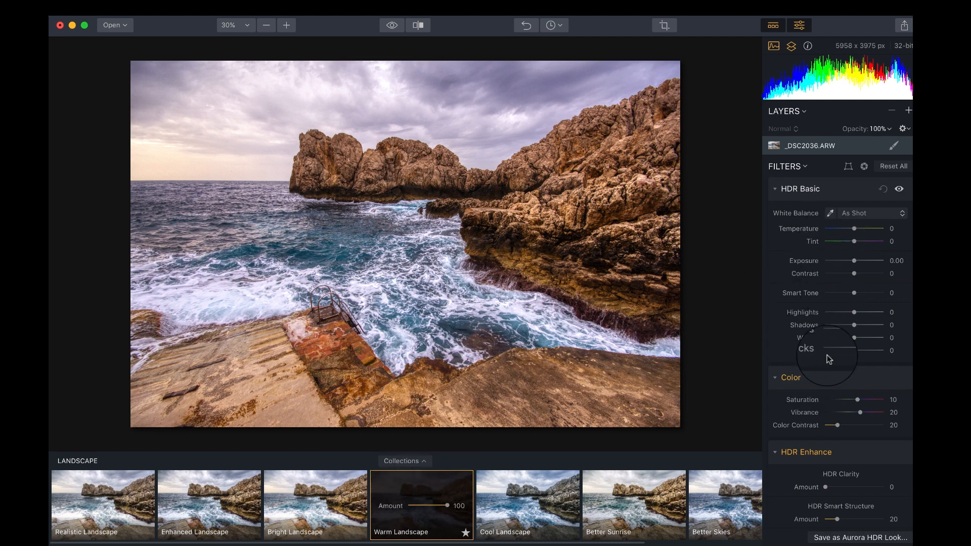
pyautogui.click(773, 27)
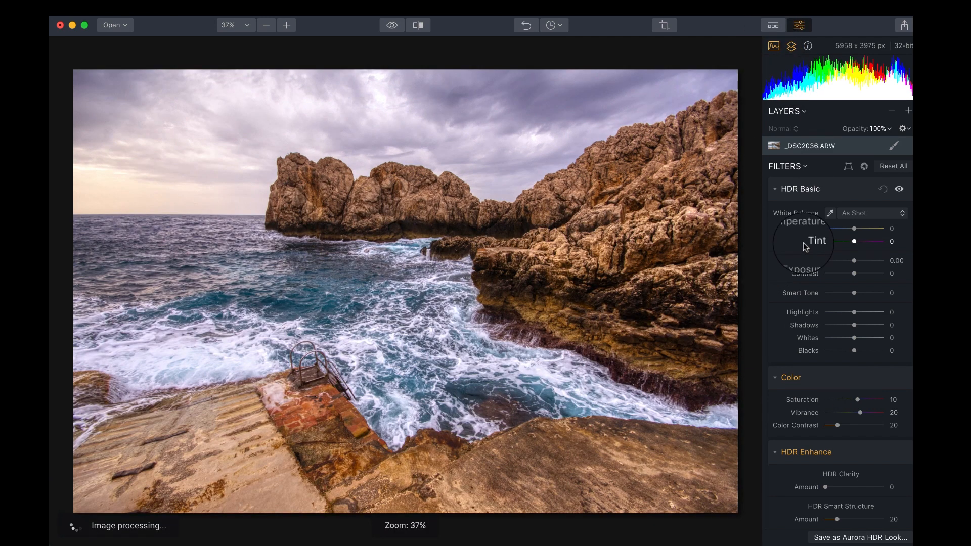
# Step: Test the look's LUT Mapping amount at 0, and raise it to about 71
pyautogui.scroll(-1, 841, 244)
pyautogui.scroll(-5, 840, 242)
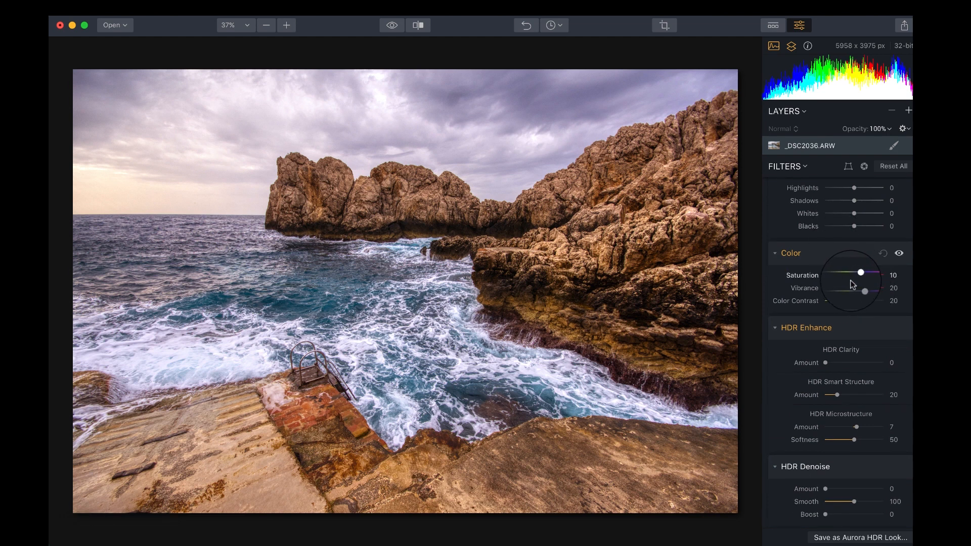
pyautogui.scroll(-4, 861, 290)
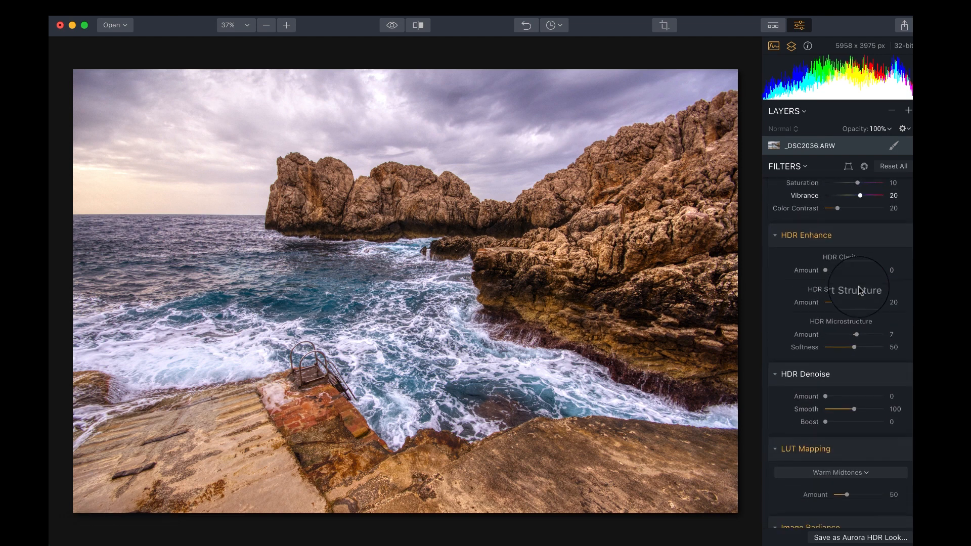
pyautogui.scroll(-5, 860, 290)
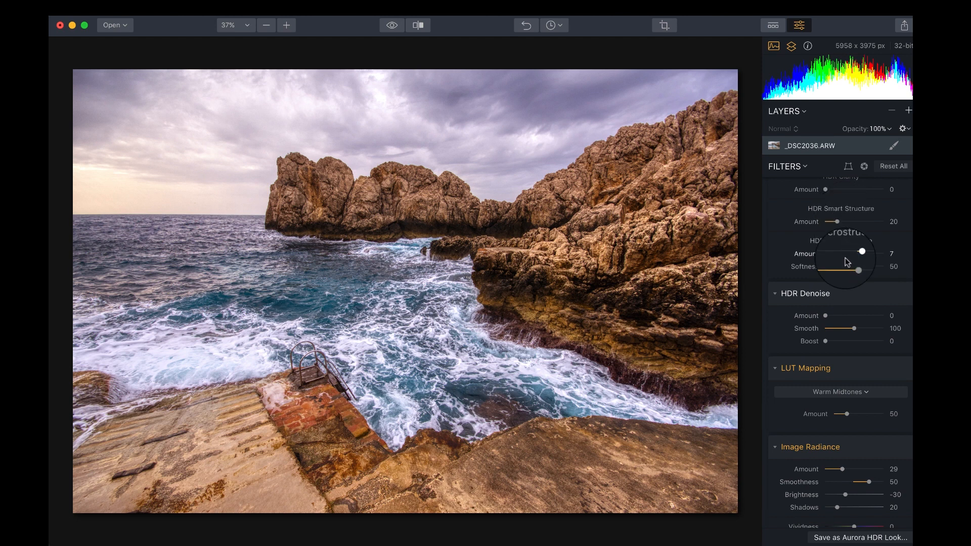
pyautogui.scroll(-4, 847, 262)
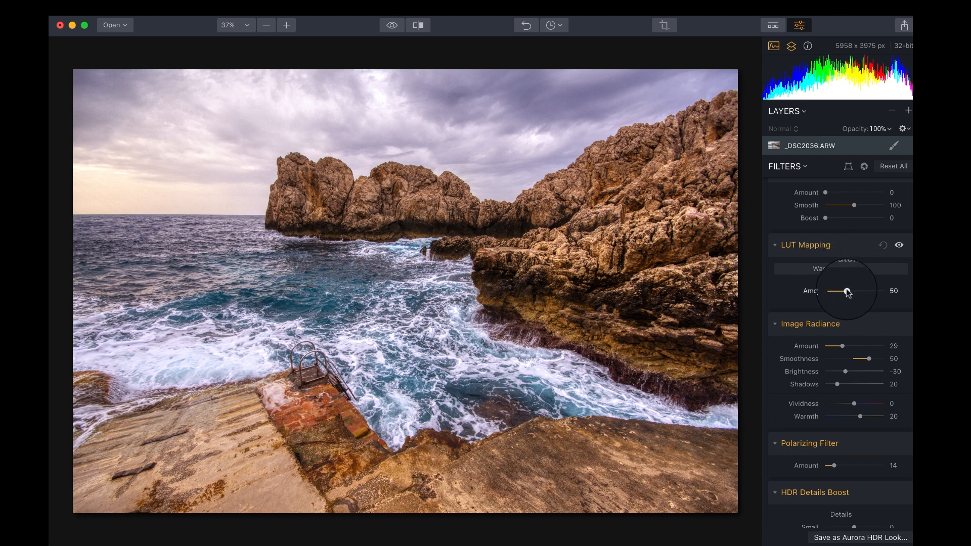
pyautogui.moveTo(847, 292); pyautogui.dragTo(826, 294)
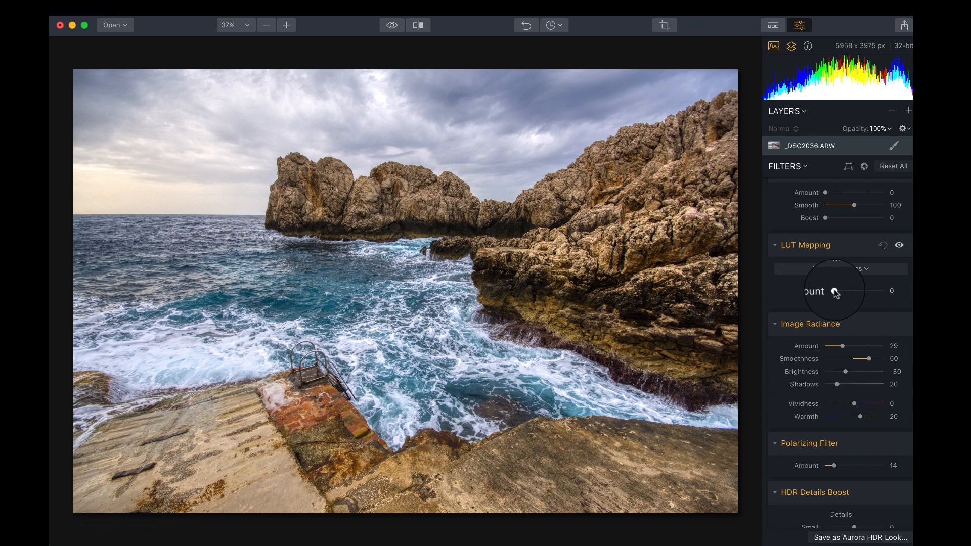
pyautogui.moveTo(834, 292); pyautogui.dragTo(855, 292)
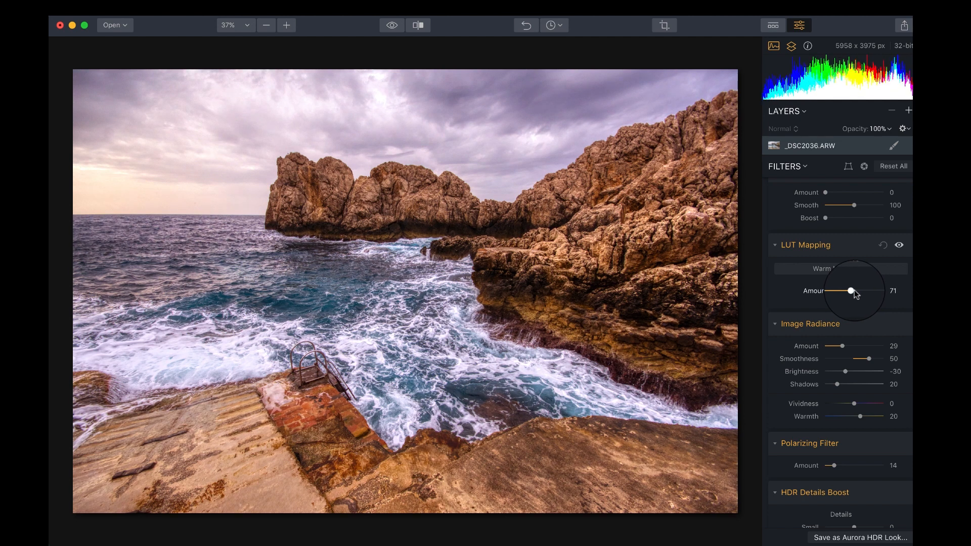
# Step: Set the HSL saturation to -68 for Red, -8 for Orange and -8 for Blue, and compare with the original image
pyautogui.scroll(-10, 854, 291)
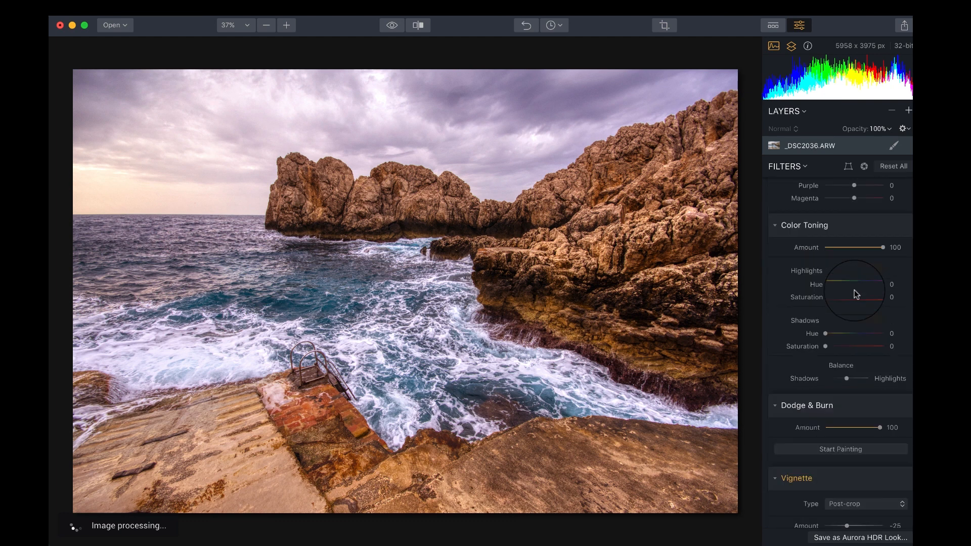
pyautogui.scroll(5, 854, 294)
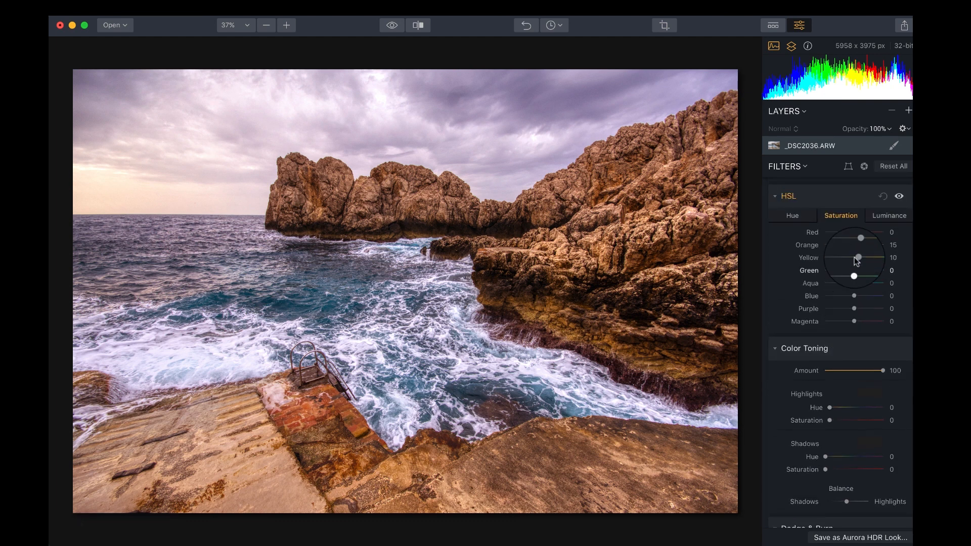
pyautogui.moveTo(855, 232)
pyautogui.mouseDown()
pyautogui.moveTo(782, 235)
pyautogui.moveTo(848, 233)
pyautogui.mouseUp()
pyautogui.moveTo(851, 232); pyautogui.dragTo(838, 232)
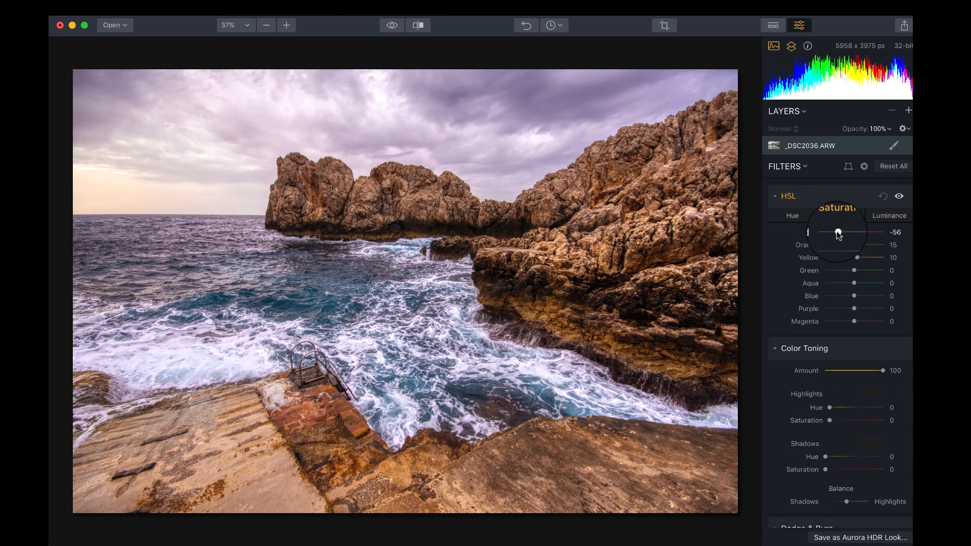
pyautogui.moveTo(838, 233); pyautogui.dragTo(835, 234)
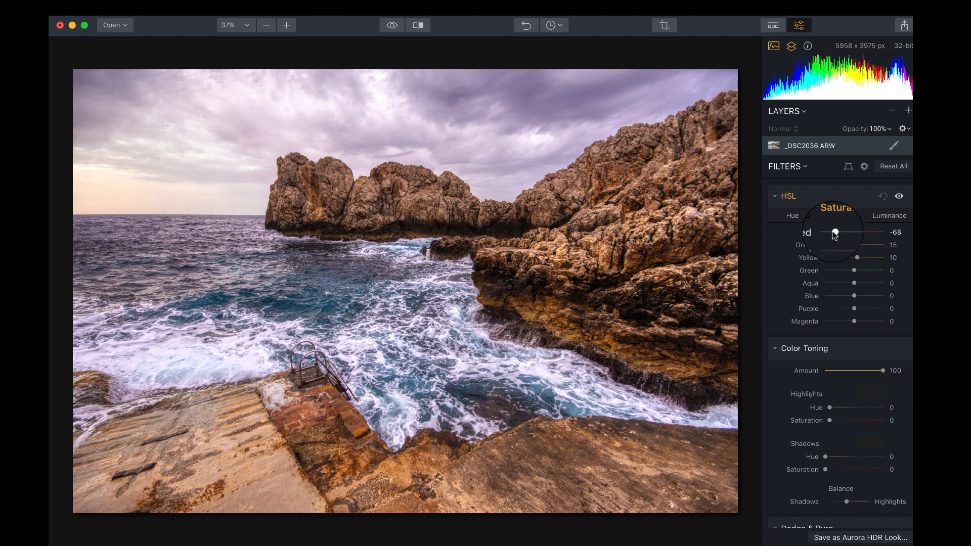
pyautogui.moveTo(838, 245)
pyautogui.mouseDown()
pyautogui.moveTo(825, 245)
pyautogui.moveTo(853, 247)
pyautogui.mouseUp()
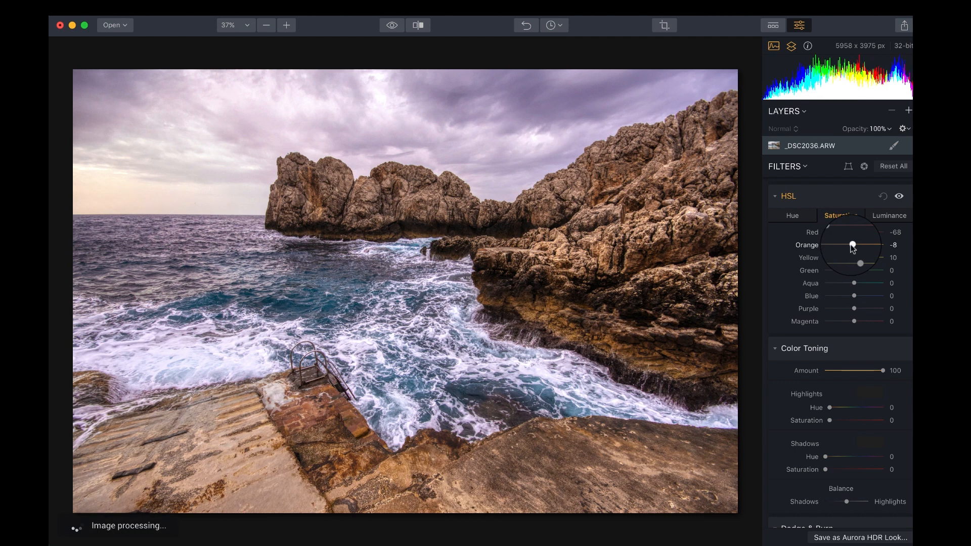
pyautogui.moveTo(854, 296); pyautogui.dragTo(852, 296)
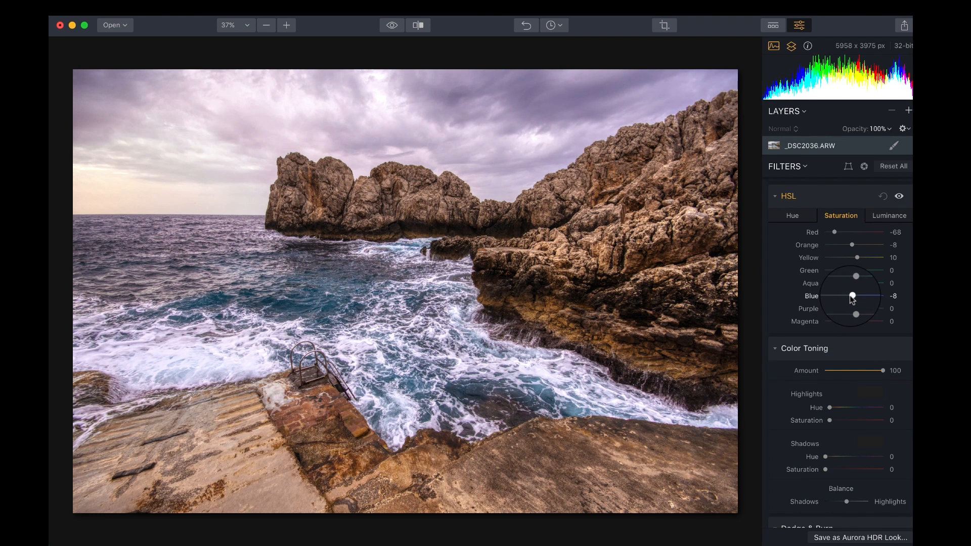
pyautogui.click(397, 27)
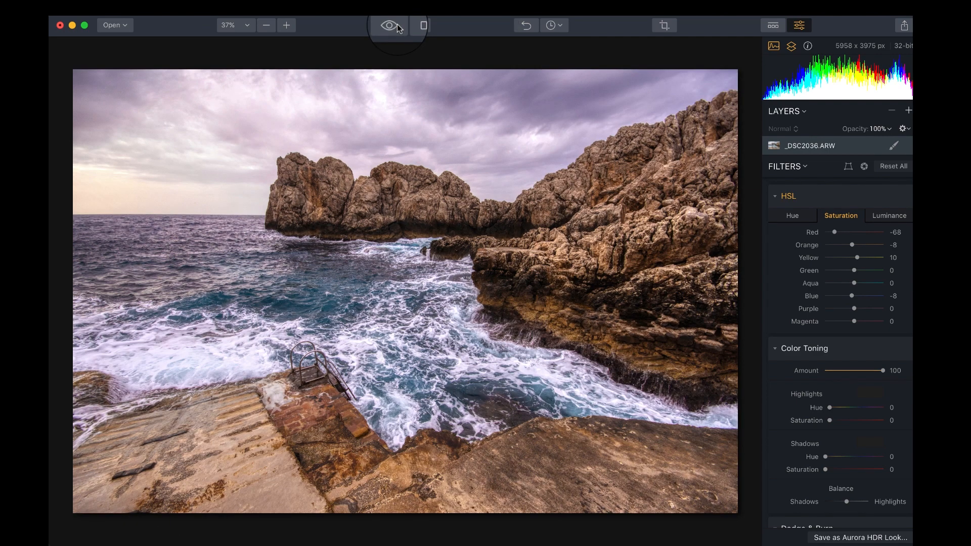
# Step: Add an adjustment layer with a vignette of Amount -60, Size 59, Feather 26 and Inner Brightness 14
pyautogui.scroll(-10, 824, 304)
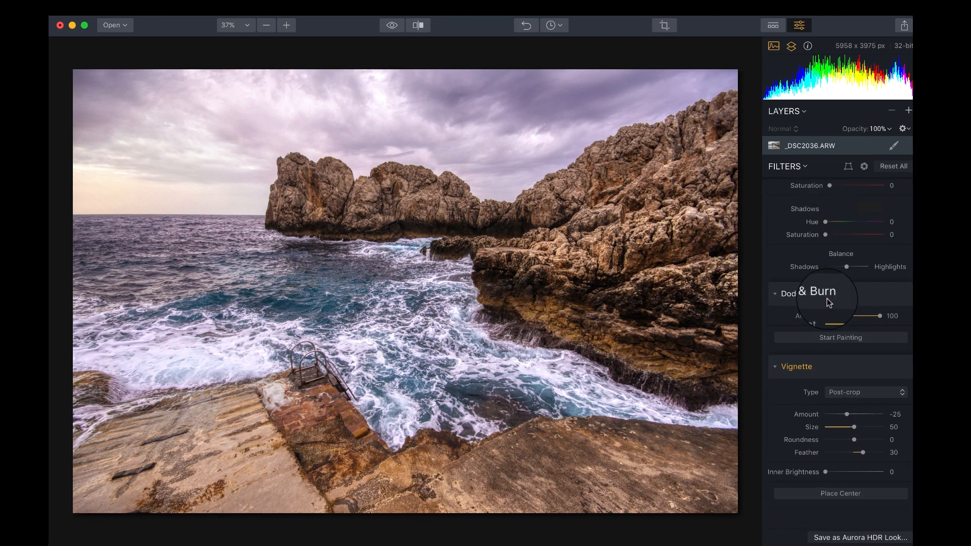
pyautogui.click(908, 110)
pyautogui.click(844, 121)
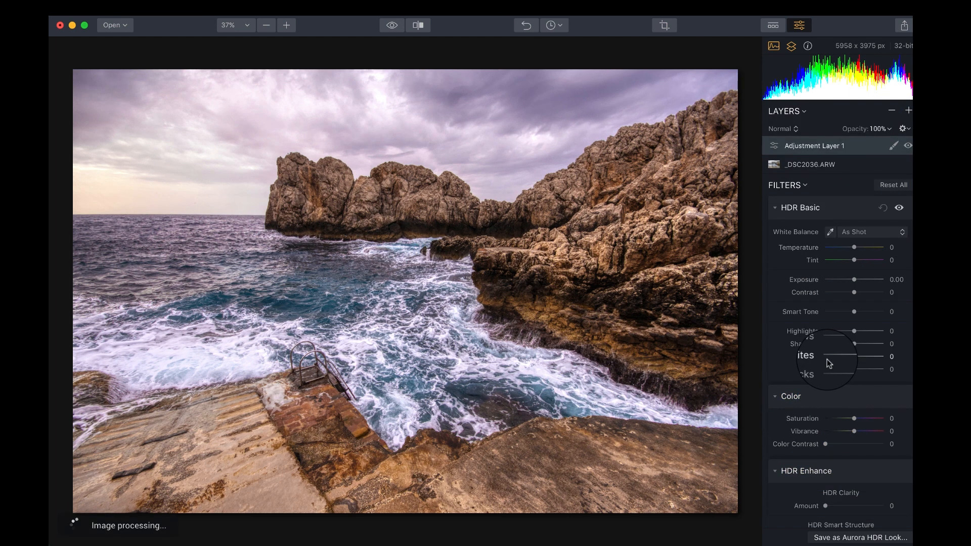
pyautogui.scroll(-15, 829, 364)
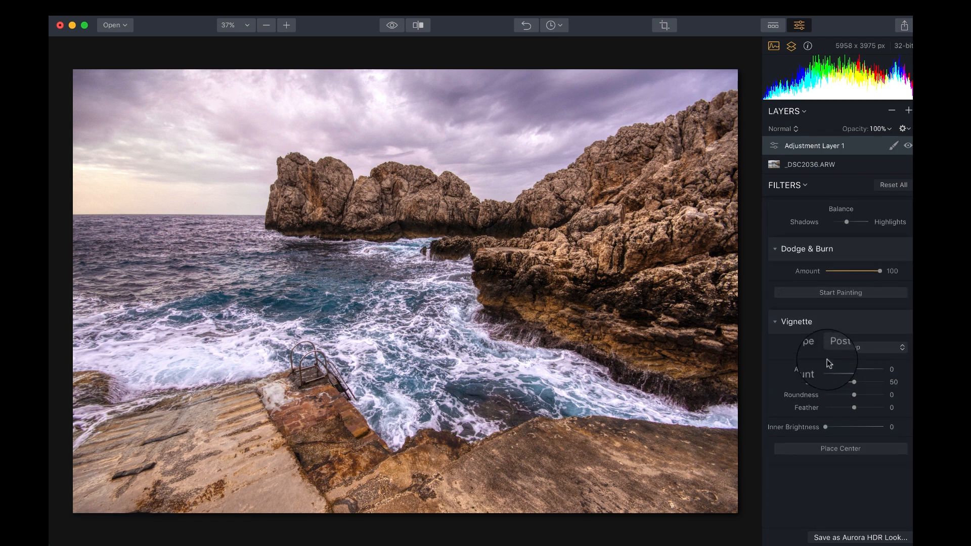
pyautogui.moveTo(839, 424); pyautogui.dragTo(835, 425)
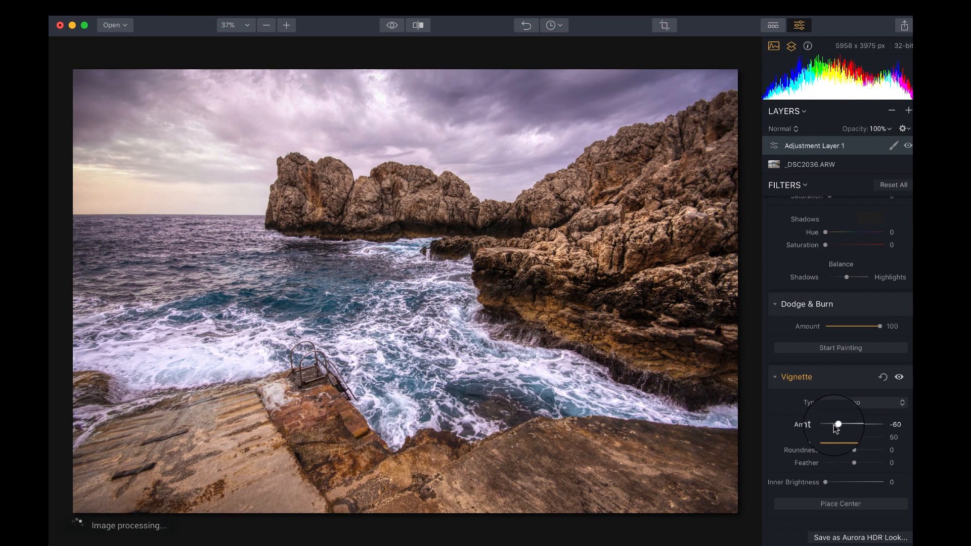
pyautogui.moveTo(825, 482); pyautogui.dragTo(835, 481)
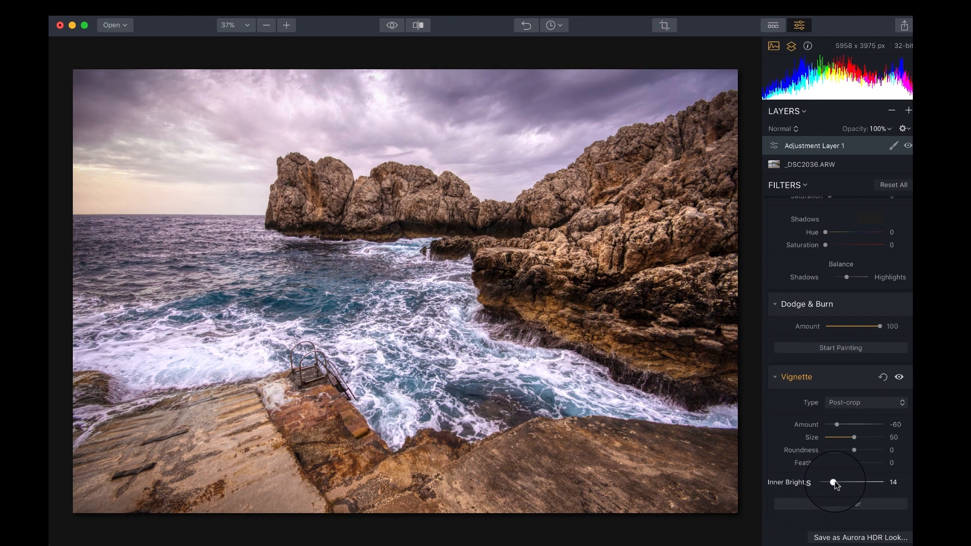
pyautogui.moveTo(854, 462); pyautogui.dragTo(862, 441)
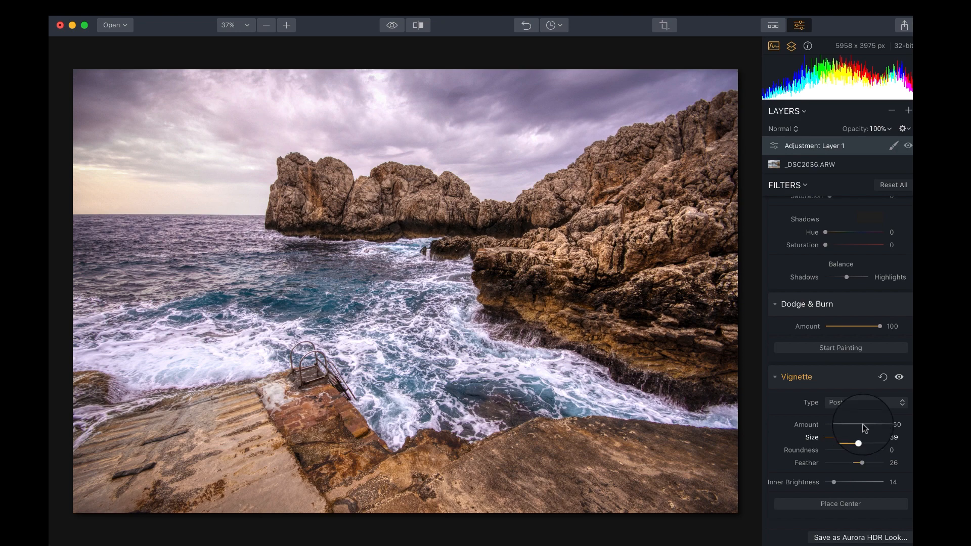
# Step: Compare the seascape with the vignette effect turned off and on
pyautogui.click(899, 377)
pyautogui.click(899, 378)
pyautogui.click(899, 377)
pyautogui.click(899, 377)
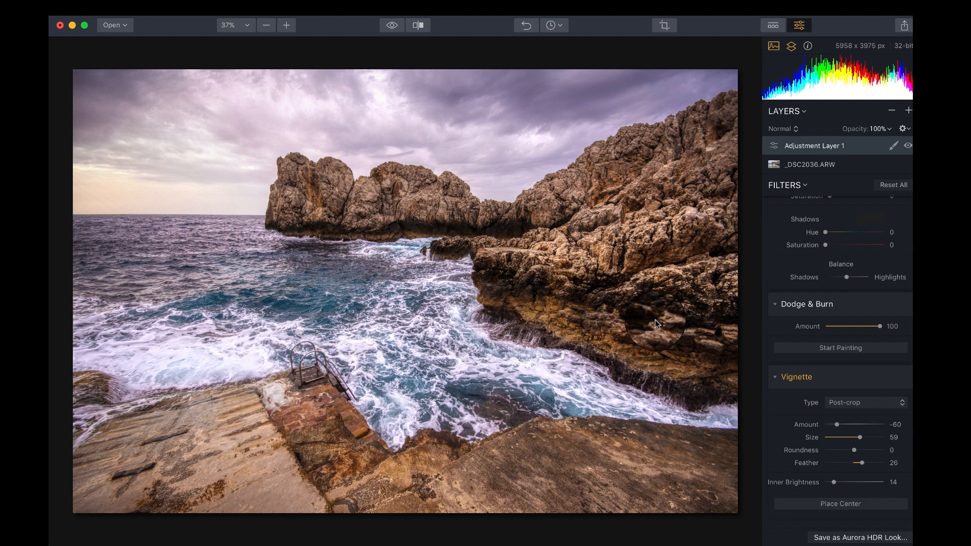
# Step: Add a second adjustment layer and darken it by pulling the middle of its white tone curve downward
pyautogui.click(908, 111)
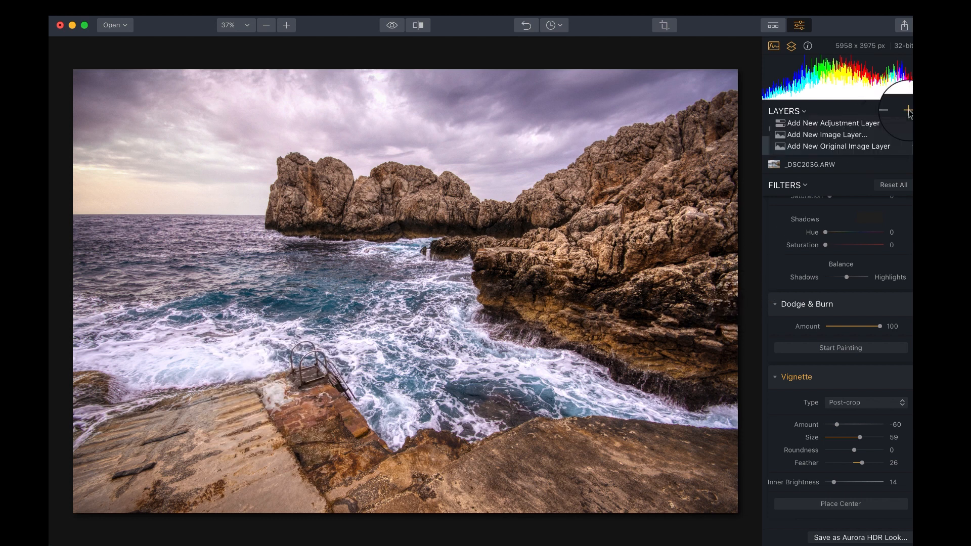
pyautogui.click(857, 128)
pyautogui.scroll(-15, 850, 277)
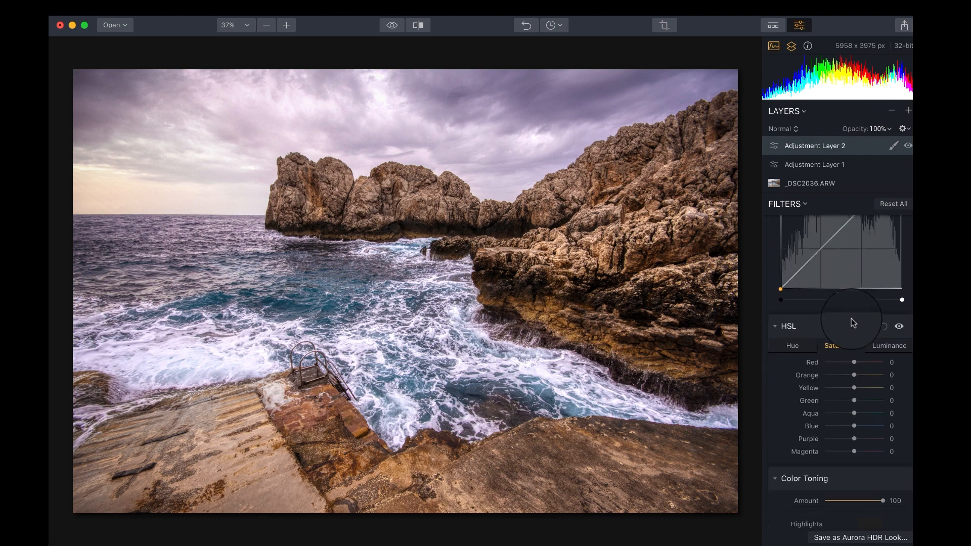
pyautogui.moveTo(852, 315); pyautogui.dragTo(853, 335)
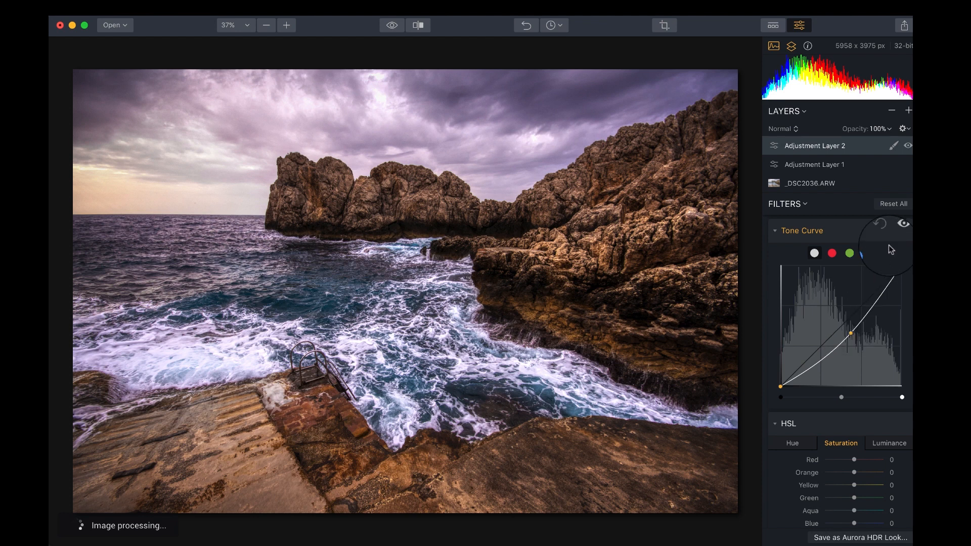
# Step: Restrict Adjustment Layer 2 to the foreground rocks with a slightly tilted gradient mask, and hide the layers and filters sidebar
pyautogui.click(889, 144)
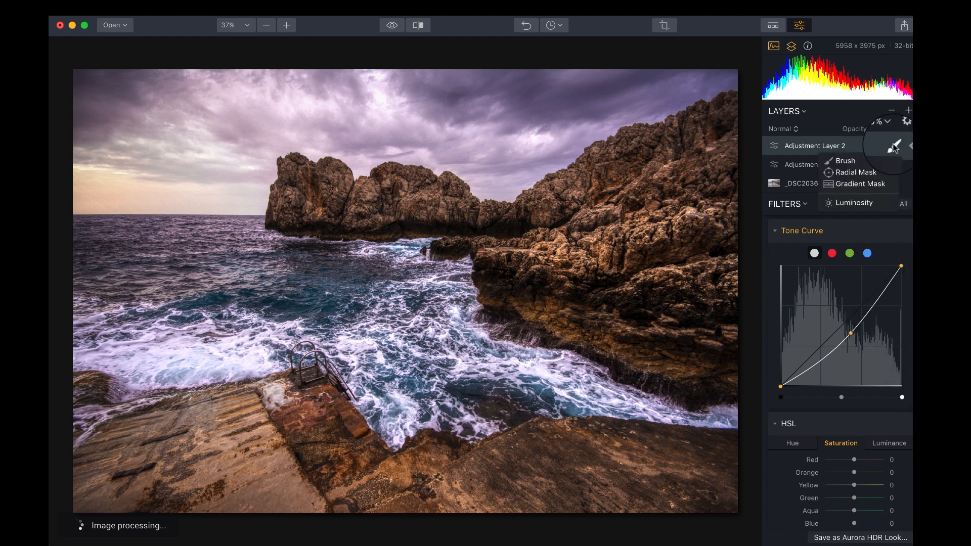
pyautogui.click(853, 185)
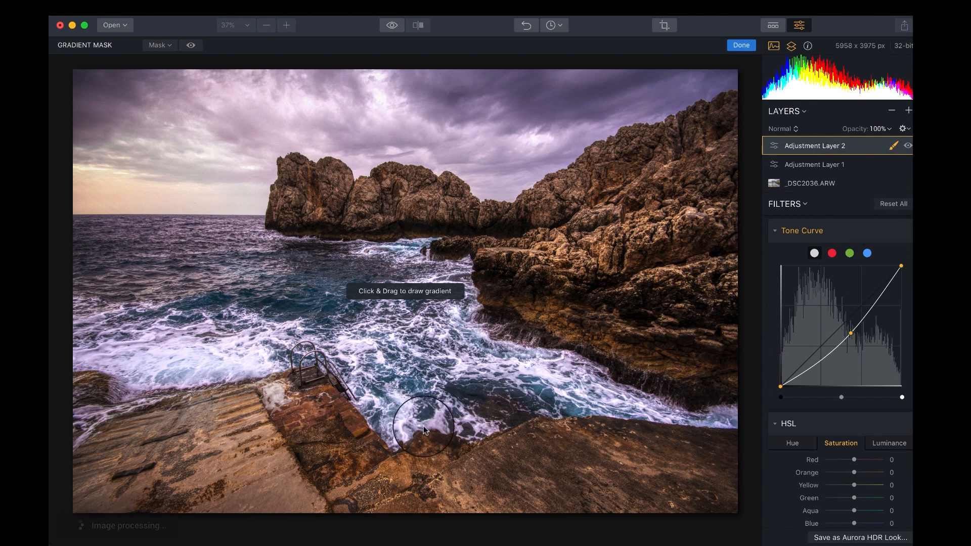
pyautogui.moveTo(324, 425); pyautogui.dragTo(332, 326)
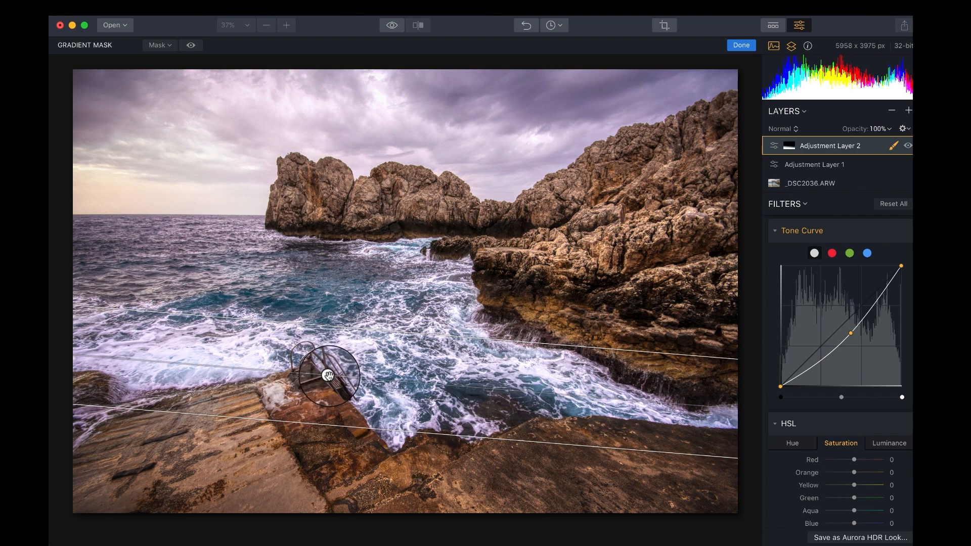
pyautogui.moveTo(329, 375)
pyautogui.mouseDown()
pyautogui.moveTo(337, 299)
pyautogui.moveTo(321, 399)
pyautogui.moveTo(324, 386)
pyautogui.mouseUp()
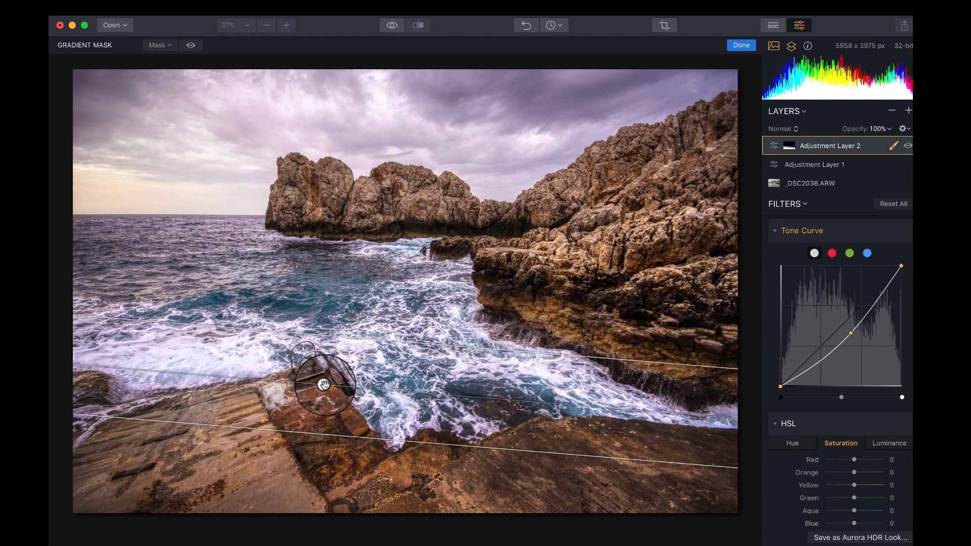
pyautogui.click(739, 46)
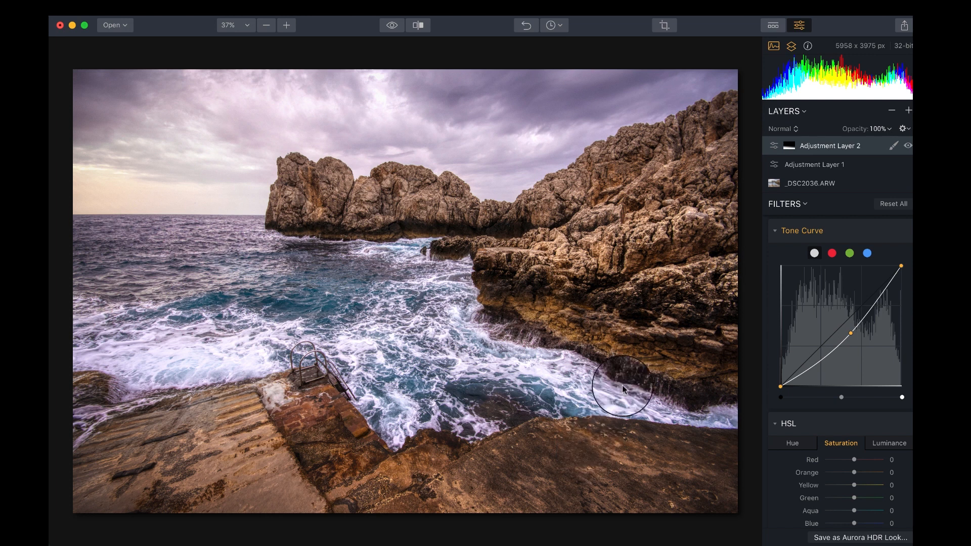
pyautogui.scroll(10, 824, 339)
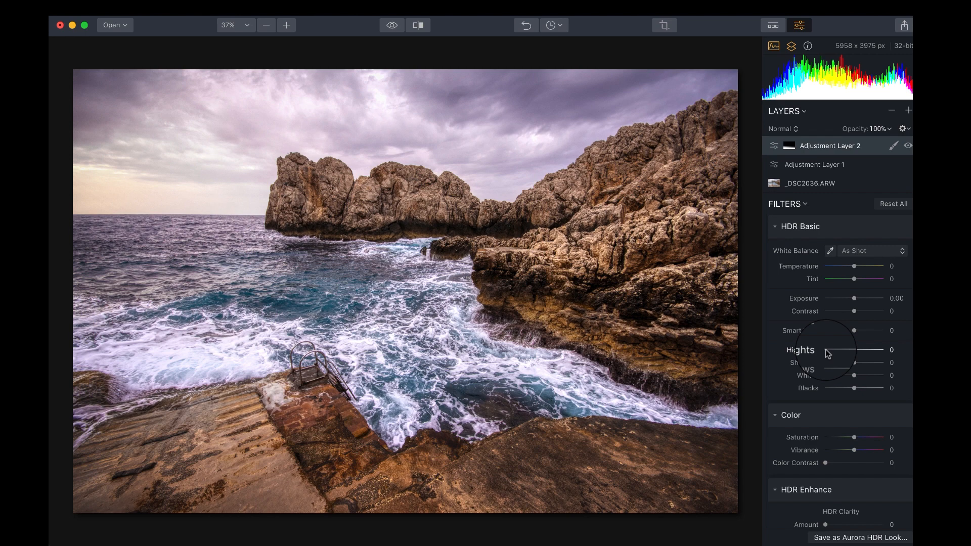
pyautogui.click(799, 24)
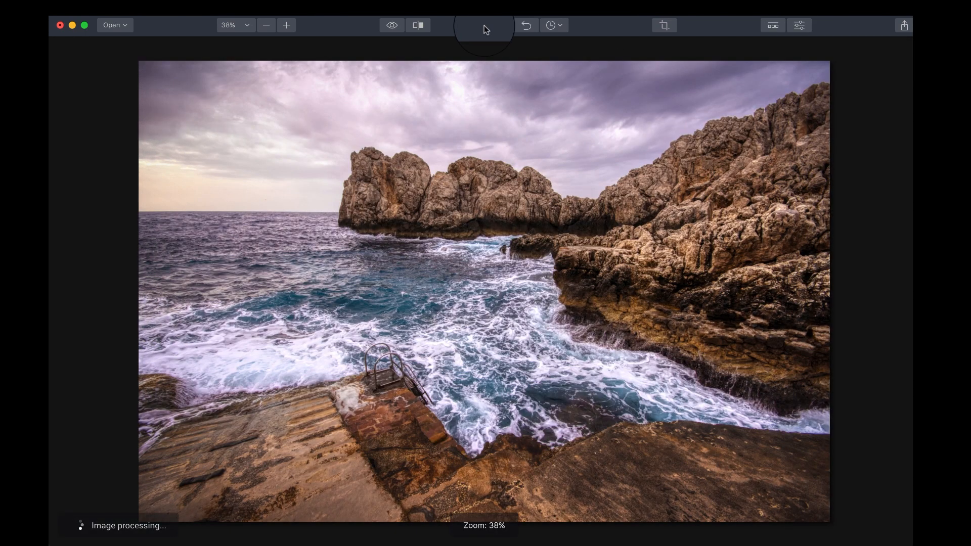
# Step: Compare the seascape before and after editing with the split view and full preview, and inspect the cliff rocks up close
pyautogui.click(418, 25)
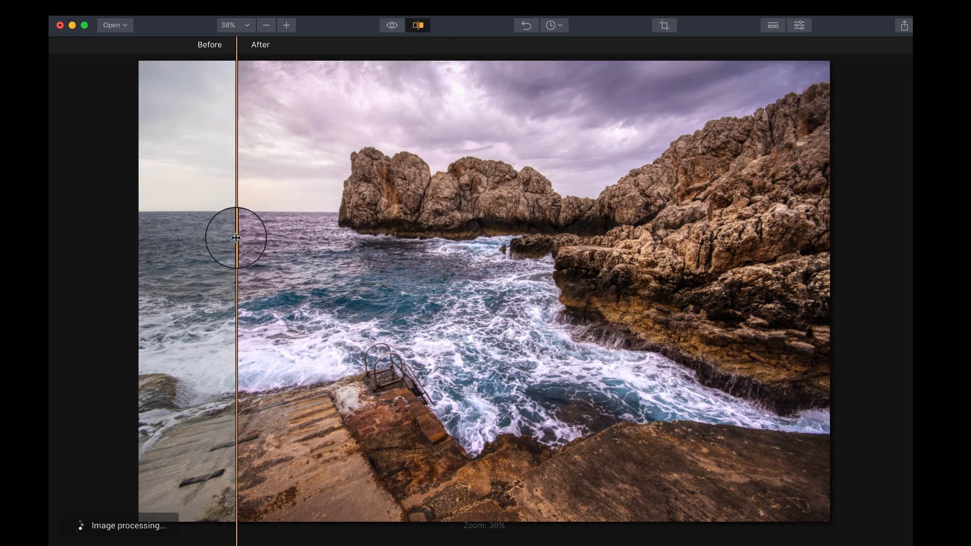
pyautogui.moveTo(746, 266); pyautogui.dragTo(606, 192)
pyautogui.click(408, 26)
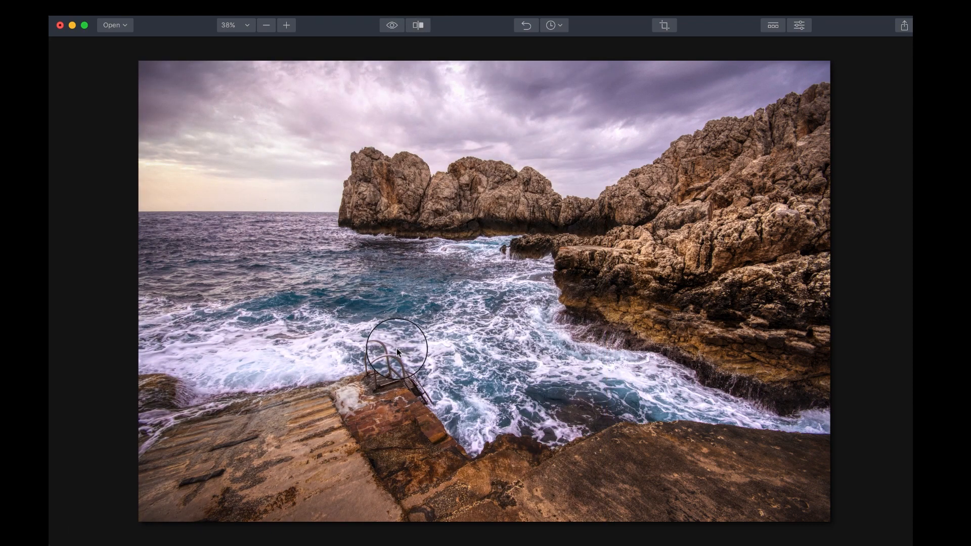
pyautogui.click(621, 254)
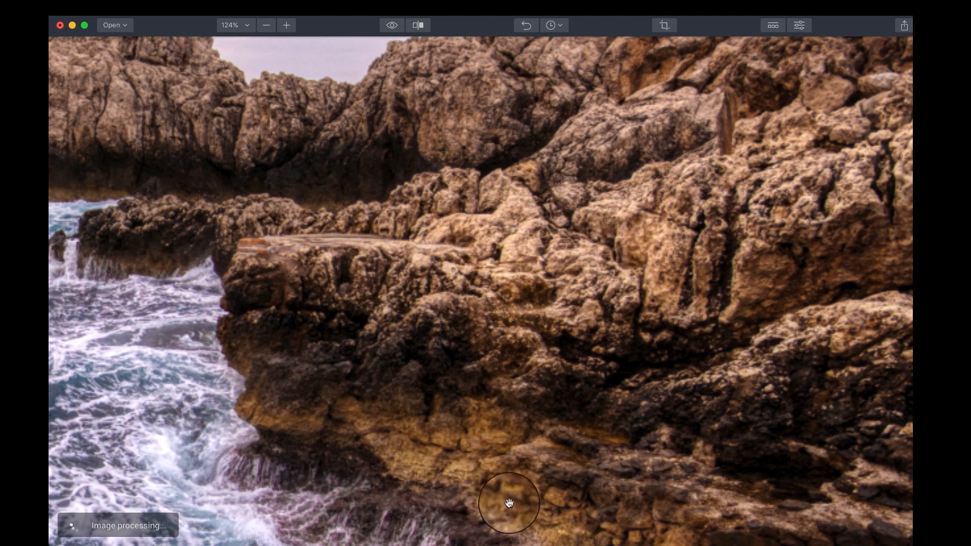
pyautogui.click(554, 387)
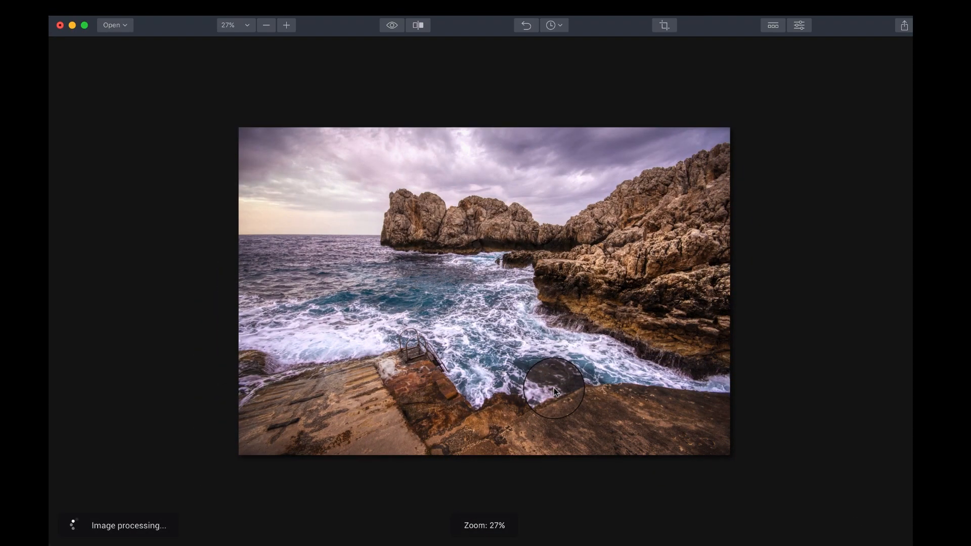
pyautogui.click(393, 26)
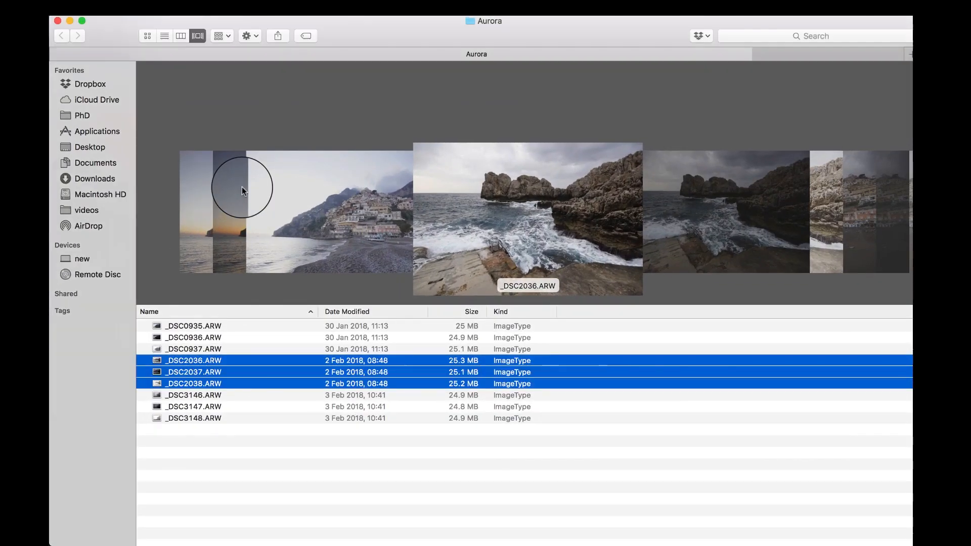
# Step: Open the three beach brackets _DSC3146.ARW to _DSC3148.ARW from Finder in Aurora HDR, discarding the unsaved changes to _DSC2037.ARW
pyautogui.press('Down')
pyautogui.hotkey('shift', 'Down')
pyautogui.hotkey('shift', 'Down')
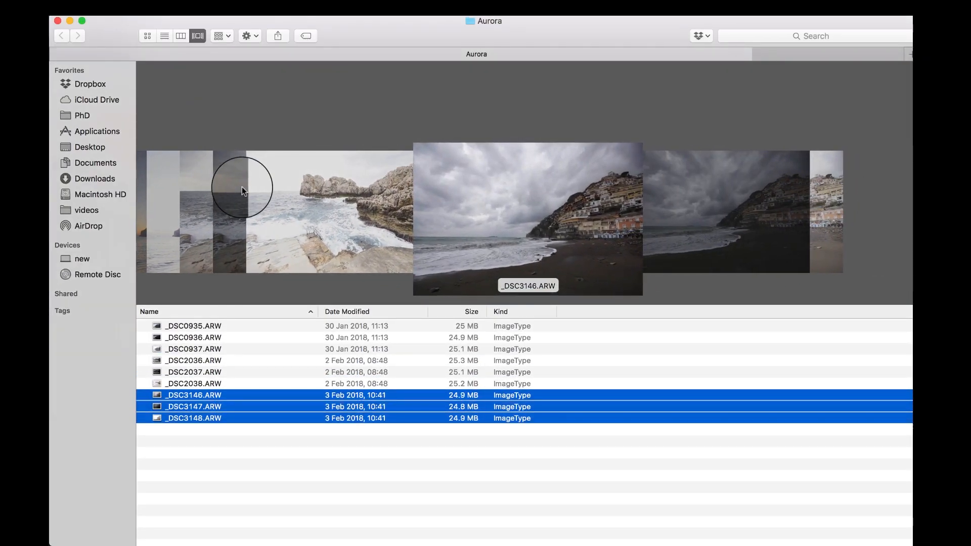
pyautogui.moveTo(256, 405); pyautogui.dragTo(873, 253)
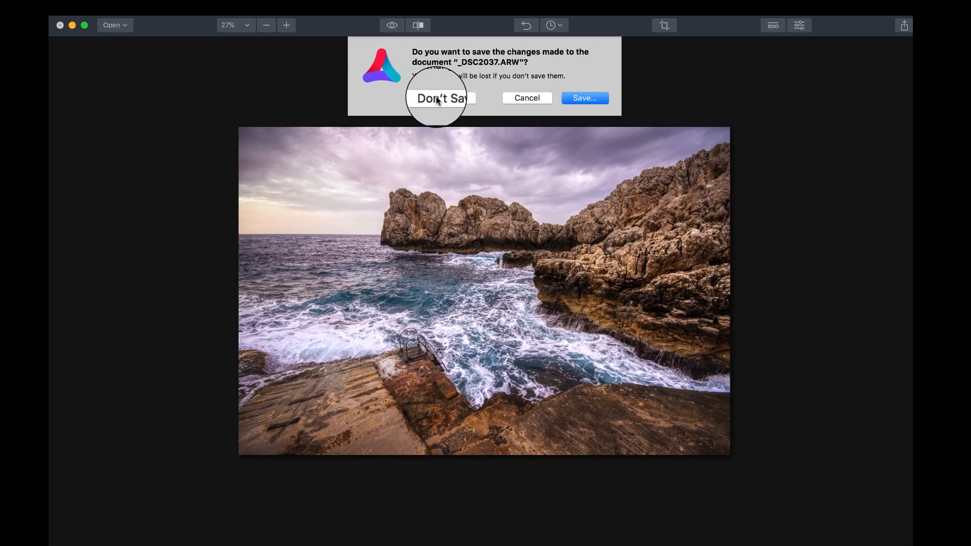
pyautogui.click(437, 99)
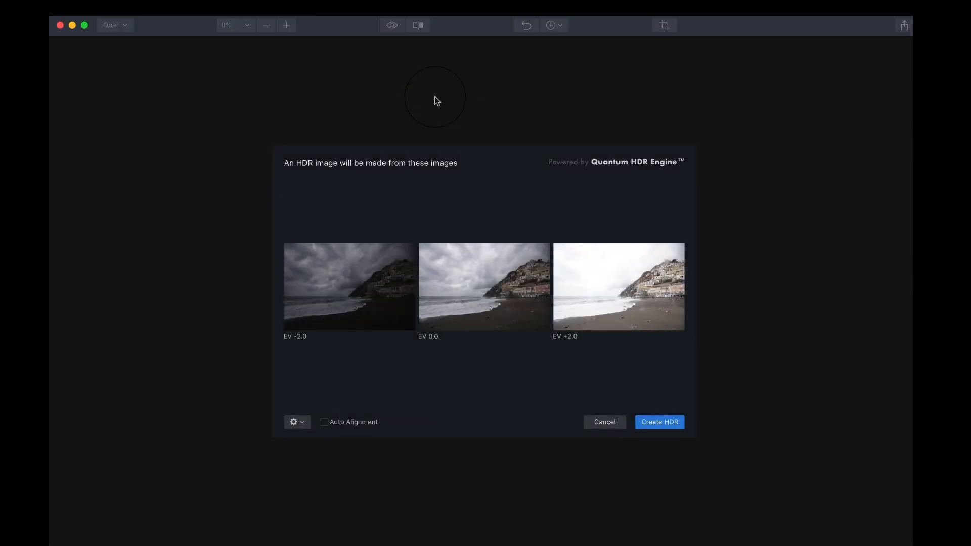
# Step: Merge the three beach brackets into an HDR image with Auto Alignment and Ghost Reduction turned on
pyautogui.click(330, 422)
pyautogui.click(294, 422)
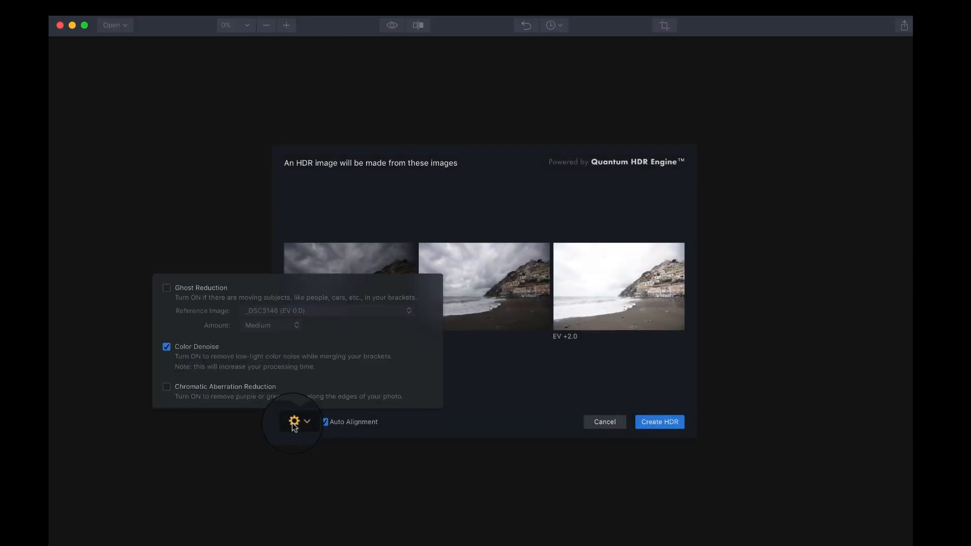
pyautogui.click(201, 288)
pyautogui.click(510, 336)
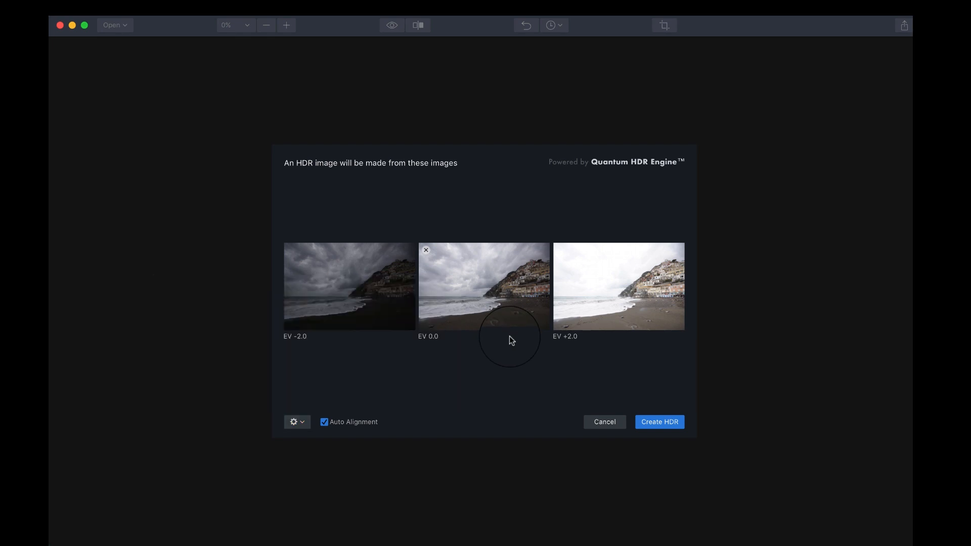
pyautogui.click(660, 423)
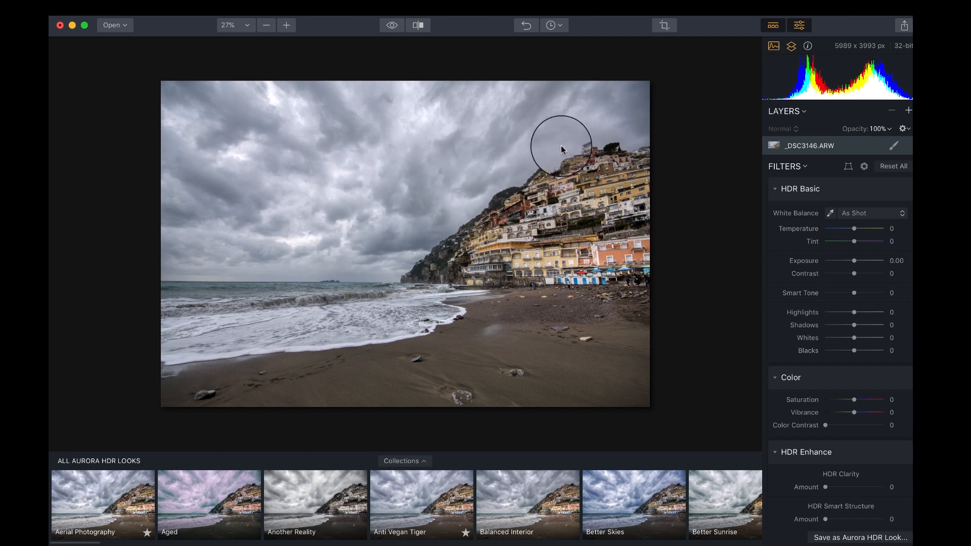
# Step: Straighten the sea horizon by rotating the image slightly in the crop tool, and apply the crop
pyautogui.click(664, 25)
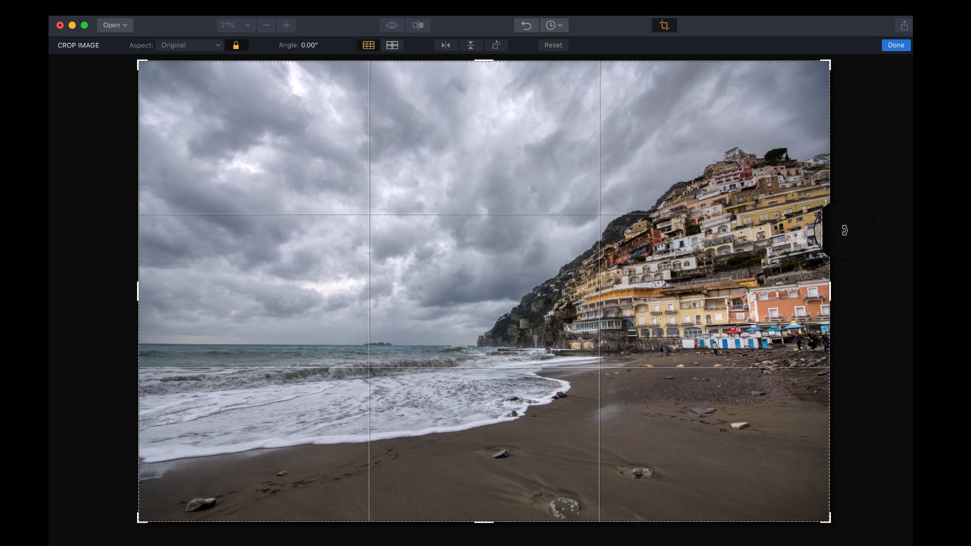
pyautogui.moveTo(845, 226); pyautogui.dragTo(846, 224)
pyautogui.press('Return')
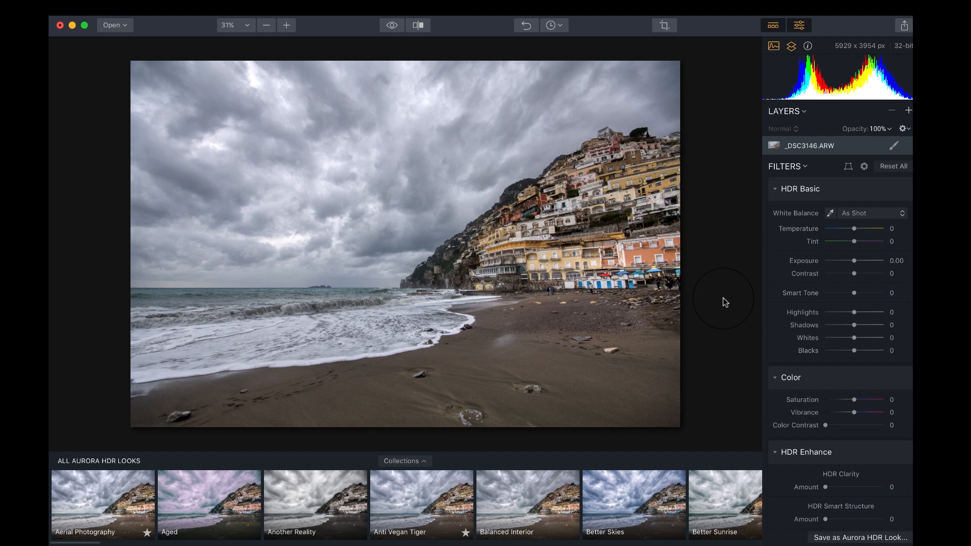
# Step: Apply the Anti Vegan Tiger look to the beach image and compare it with the original
pyautogui.scroll(-10, 845, 298)
pyautogui.scroll(10, 843, 297)
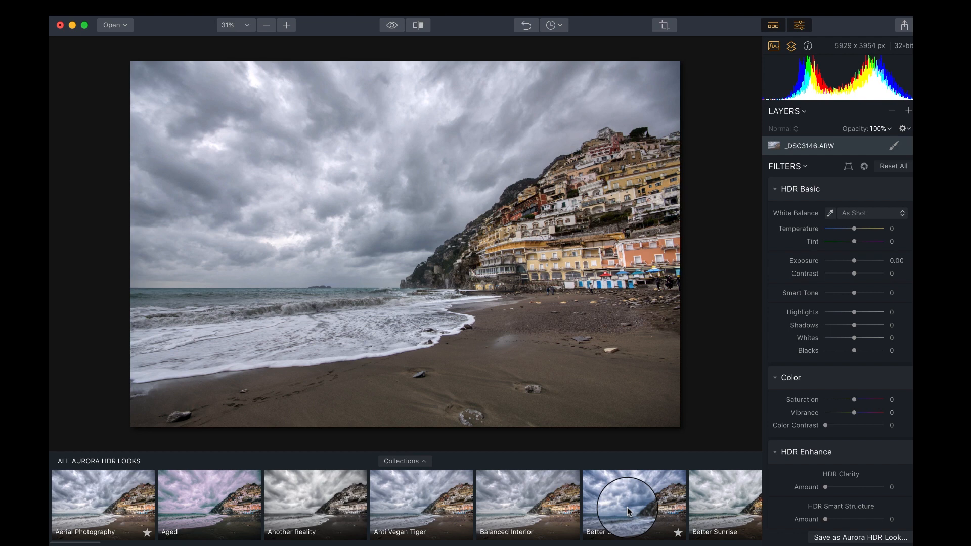
pyautogui.click(405, 502)
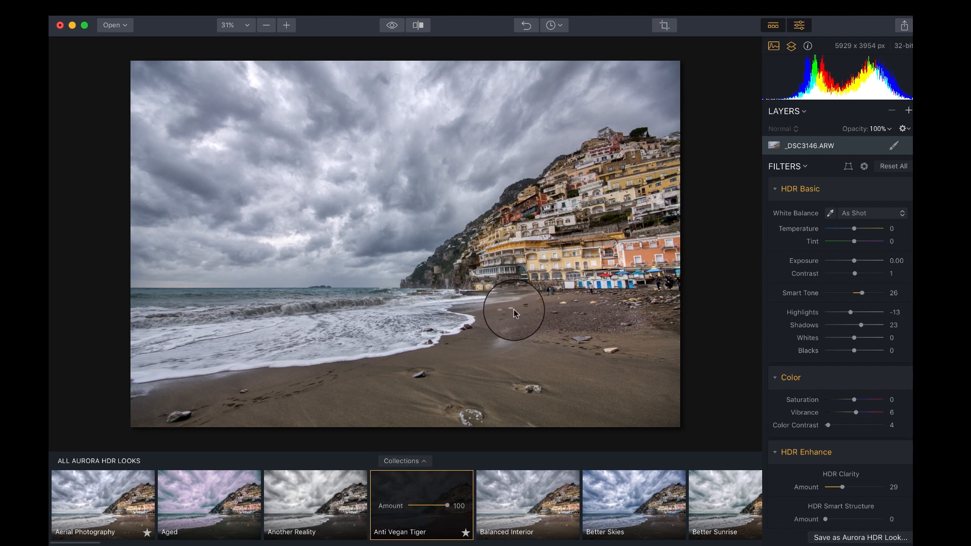
pyautogui.click(398, 30)
pyautogui.click(398, 29)
pyautogui.click(397, 29)
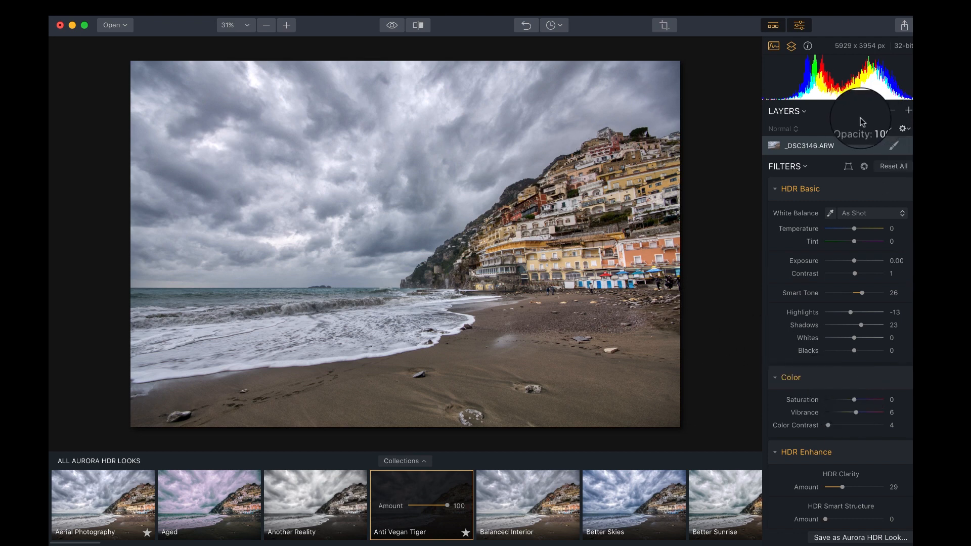
# Step: Add an adjustment layer and lower its Saturation to -15, leaving Vibrance at 0
pyautogui.click(908, 112)
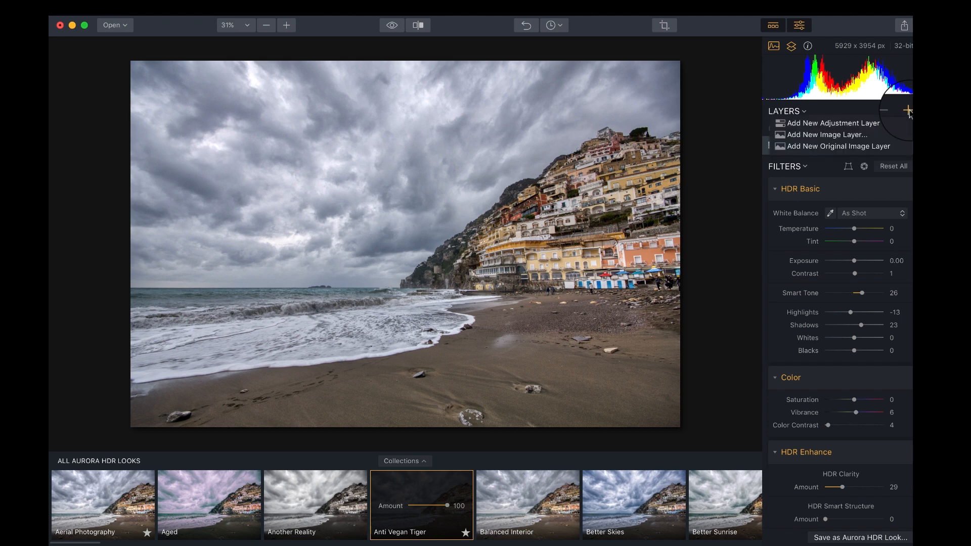
pyautogui.click(839, 121)
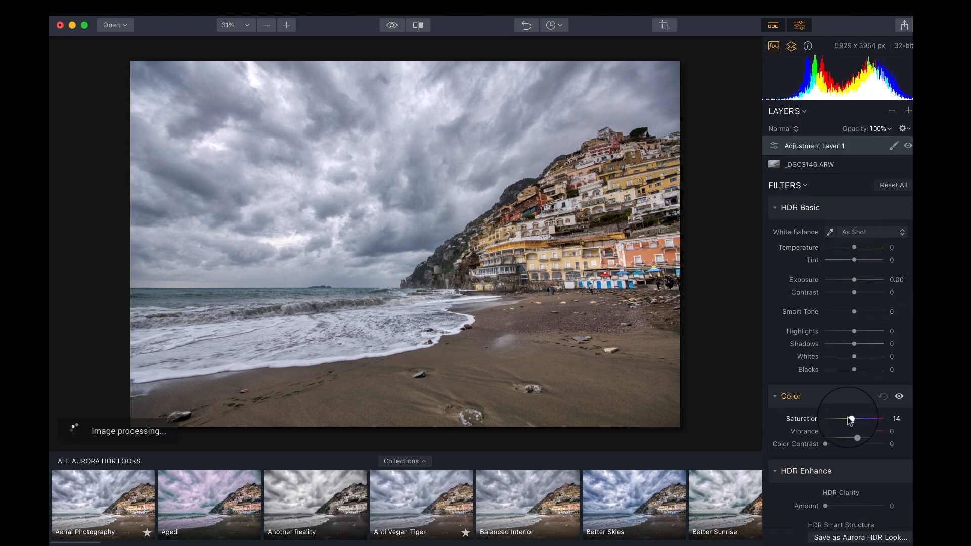
pyautogui.moveTo(850, 420); pyautogui.dragTo(847, 420)
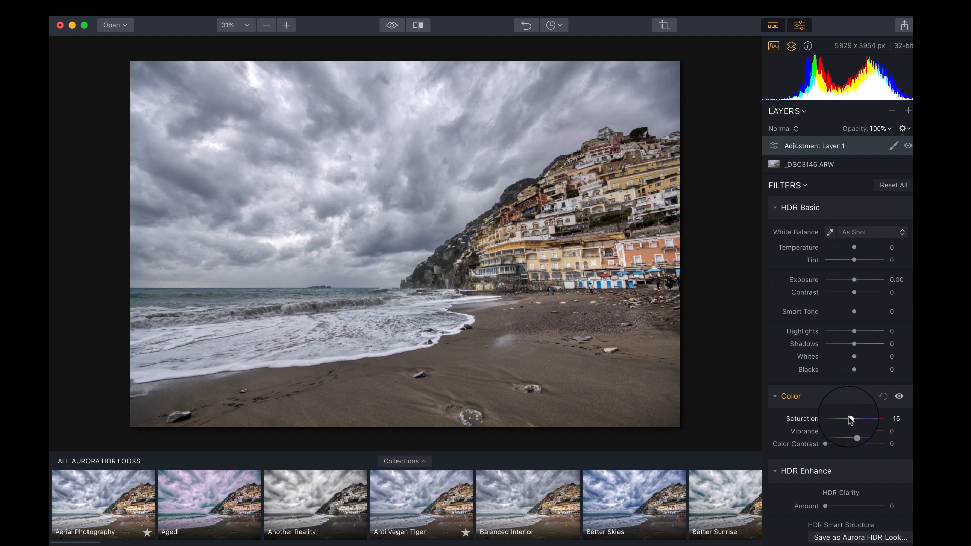
pyautogui.moveTo(854, 432); pyautogui.dragTo(851, 432)
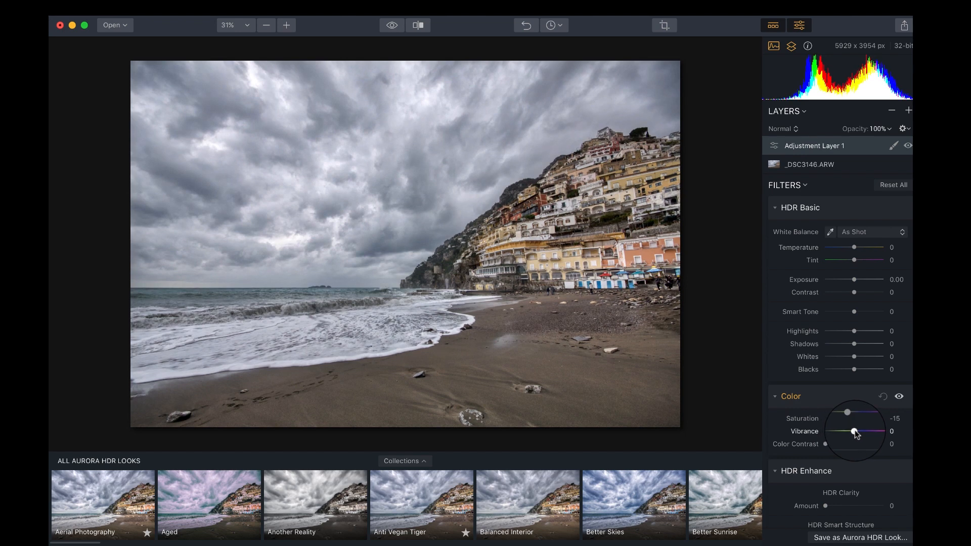
# Step: Try out the Image Radiance amount on Adjustment Layer 1
pyautogui.scroll(-5, 855, 431)
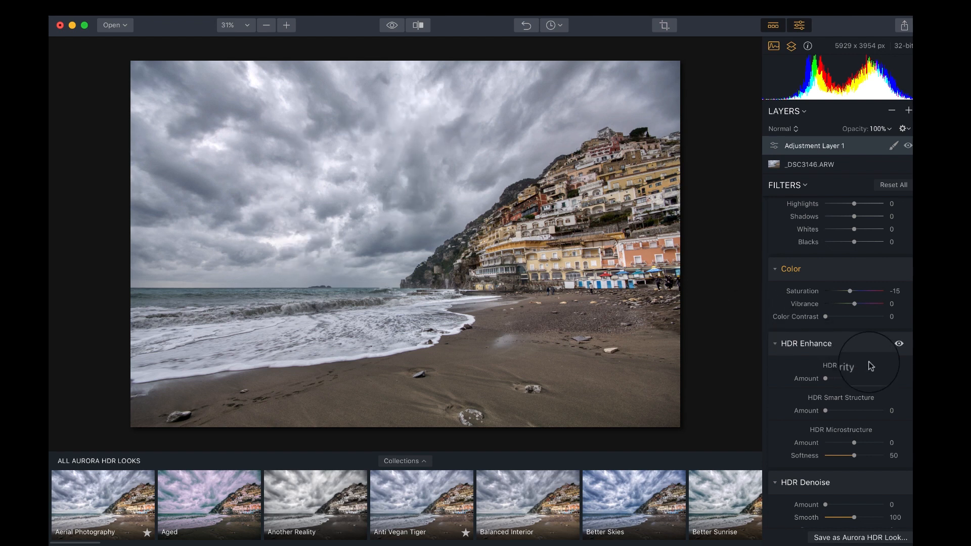
pyautogui.scroll(-7, 871, 366)
pyautogui.scroll(-7, 866, 324)
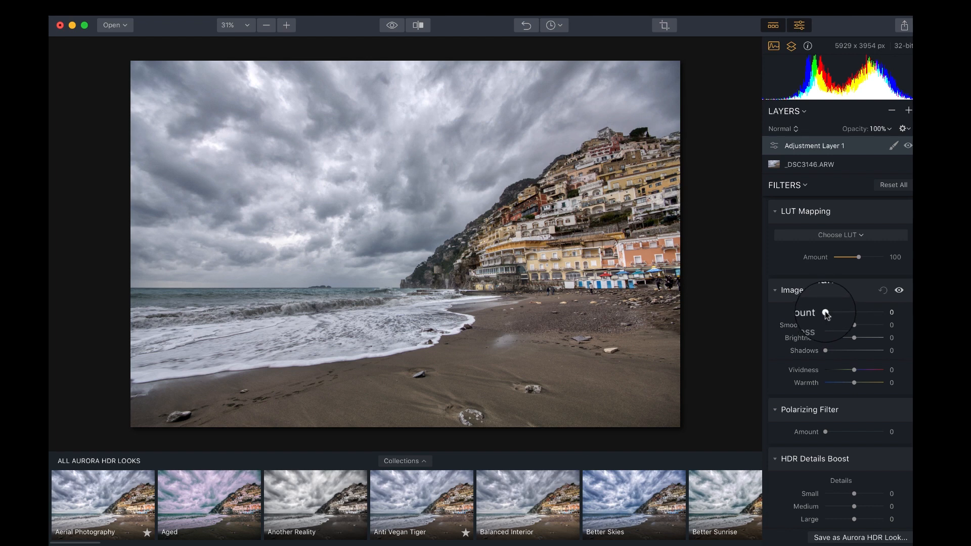
pyautogui.moveTo(825, 312); pyautogui.dragTo(801, 305)
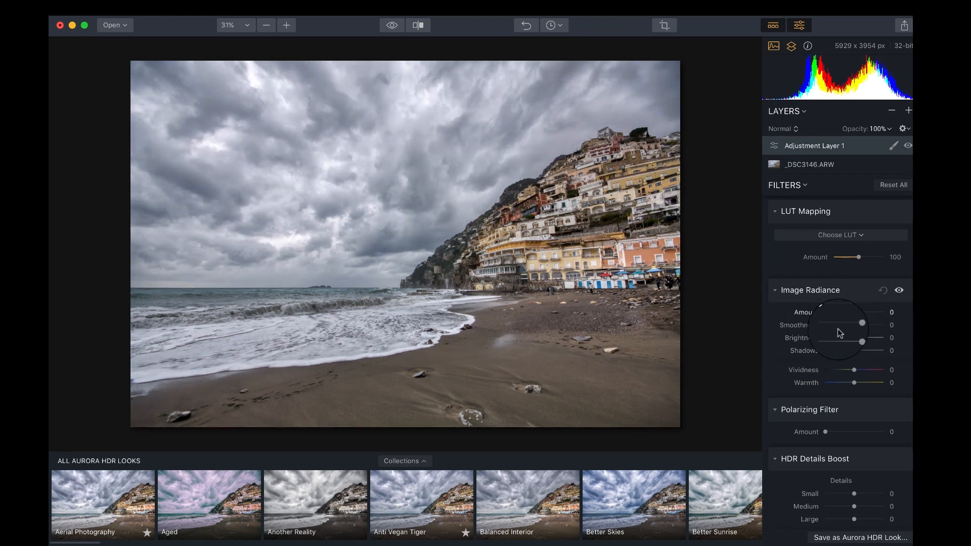
# Step: Give Adjustment Layer 1 a vignette with Amount -70, Size 61 and Inner Brightness 10
pyautogui.scroll(-5, 833, 339)
pyautogui.scroll(-5, 835, 344)
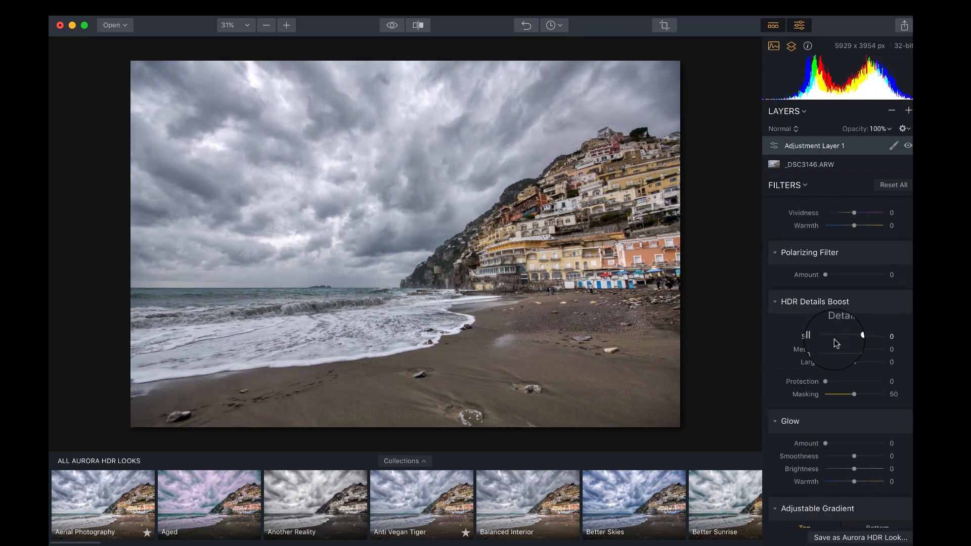
pyautogui.scroll(-10, 836, 343)
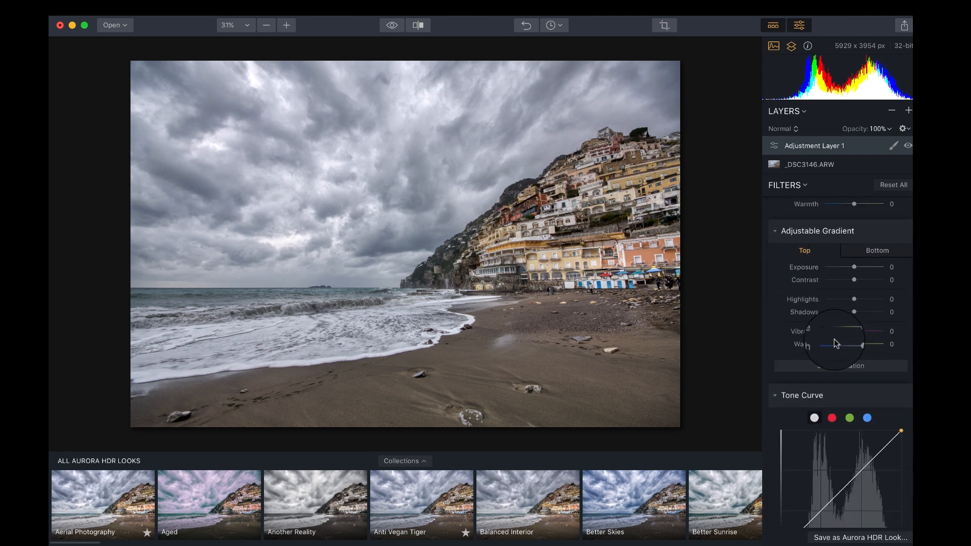
pyautogui.scroll(-10, 835, 341)
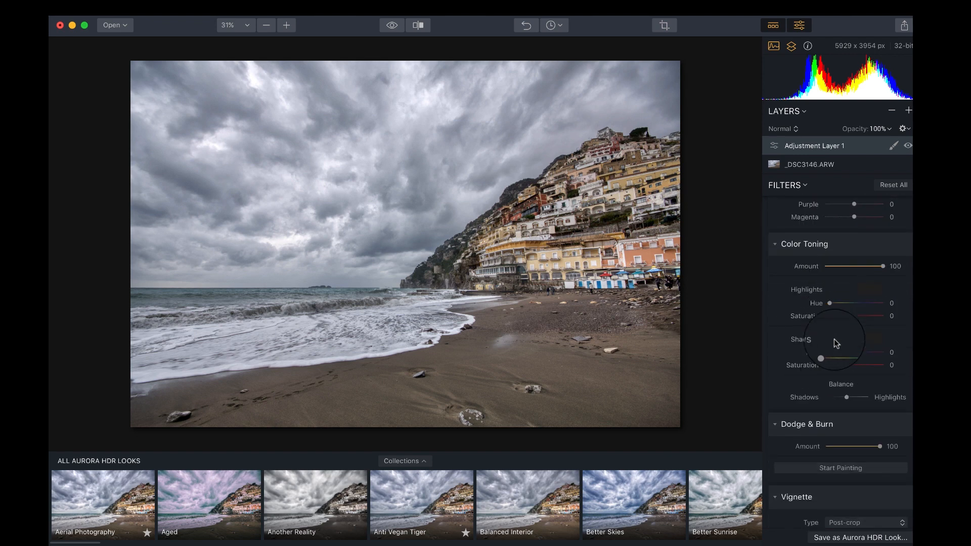
pyautogui.moveTo(852, 425); pyautogui.dragTo(831, 423)
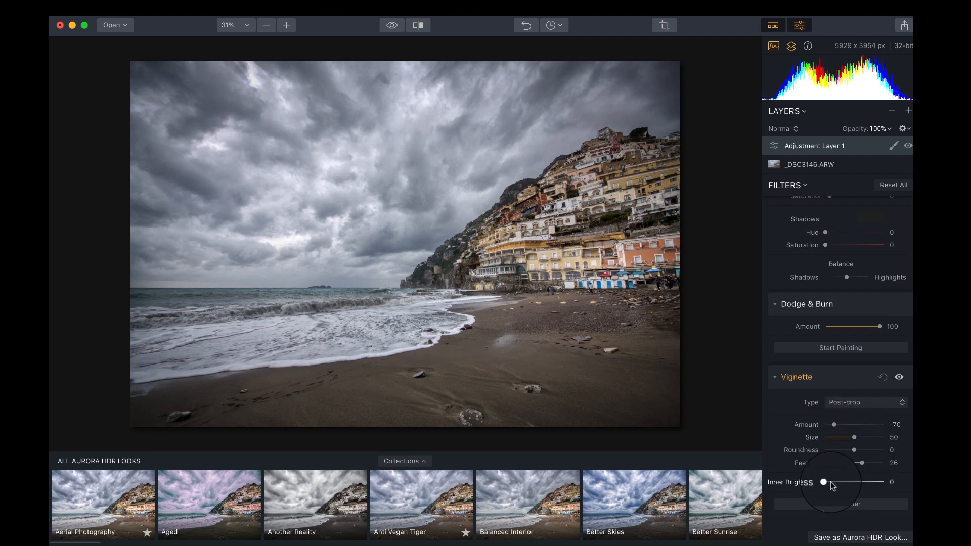
pyautogui.moveTo(824, 483); pyautogui.dragTo(832, 483)
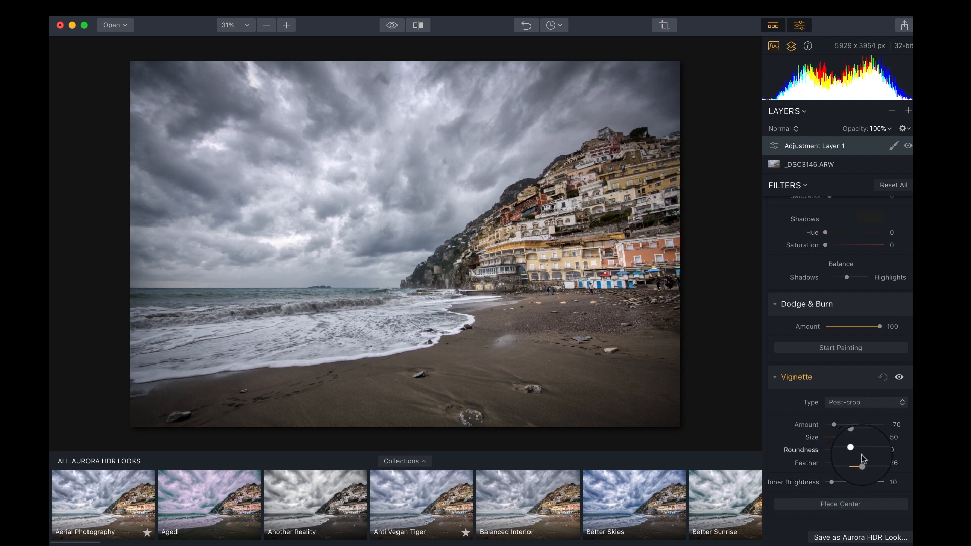
pyautogui.moveTo(854, 440); pyautogui.dragTo(862, 439)
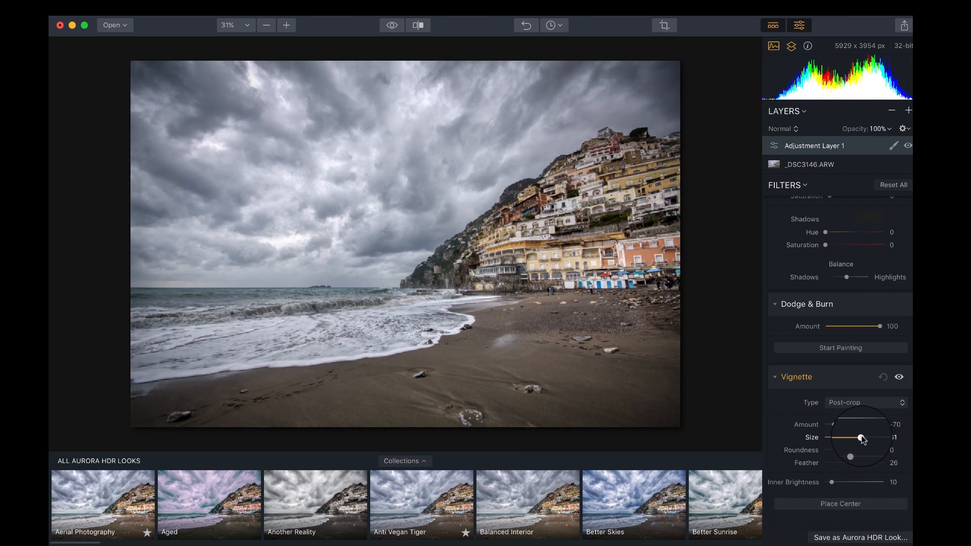
# Step: Add a second adjustment layer and set its Image Radiance amount to 19
pyautogui.click(908, 110)
pyautogui.click(880, 123)
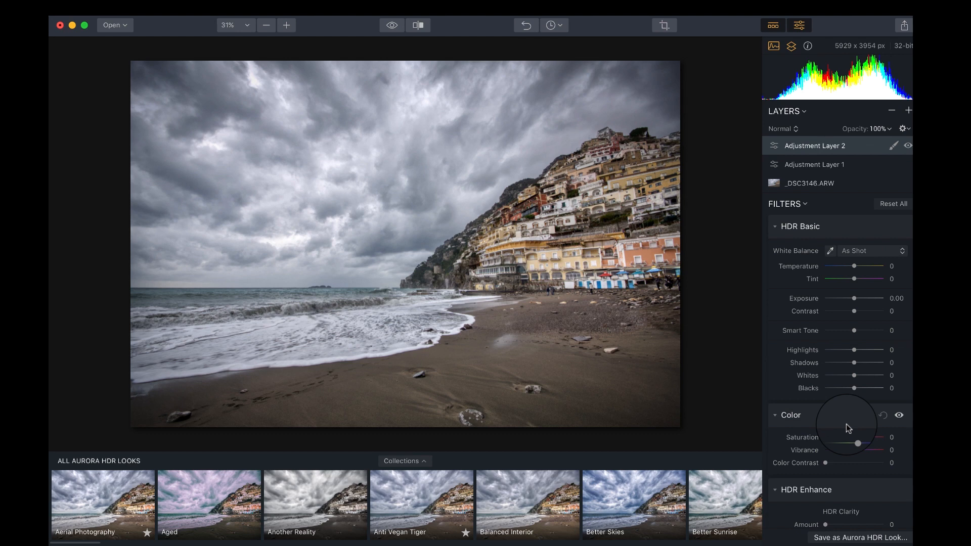
pyautogui.scroll(-5, 850, 428)
pyautogui.scroll(-6, 849, 429)
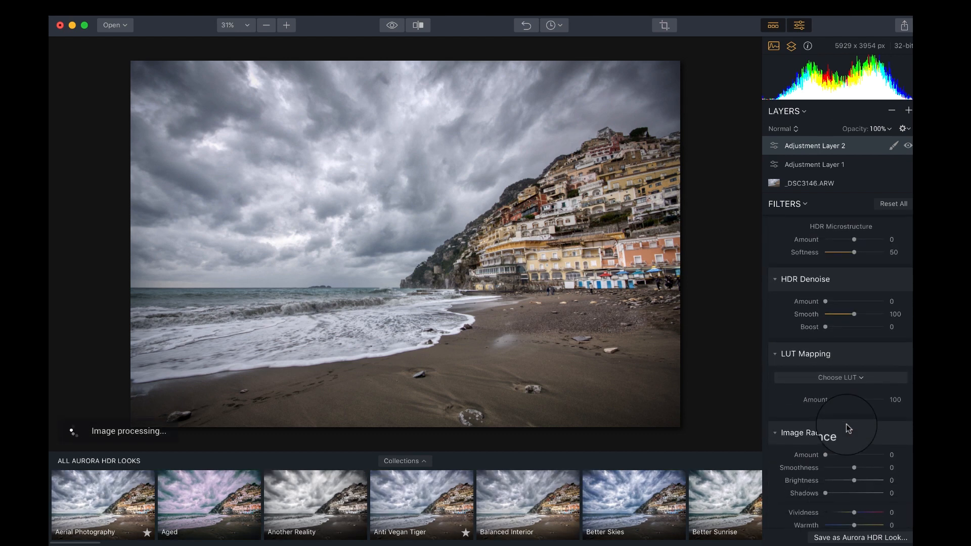
pyautogui.scroll(-5, 849, 429)
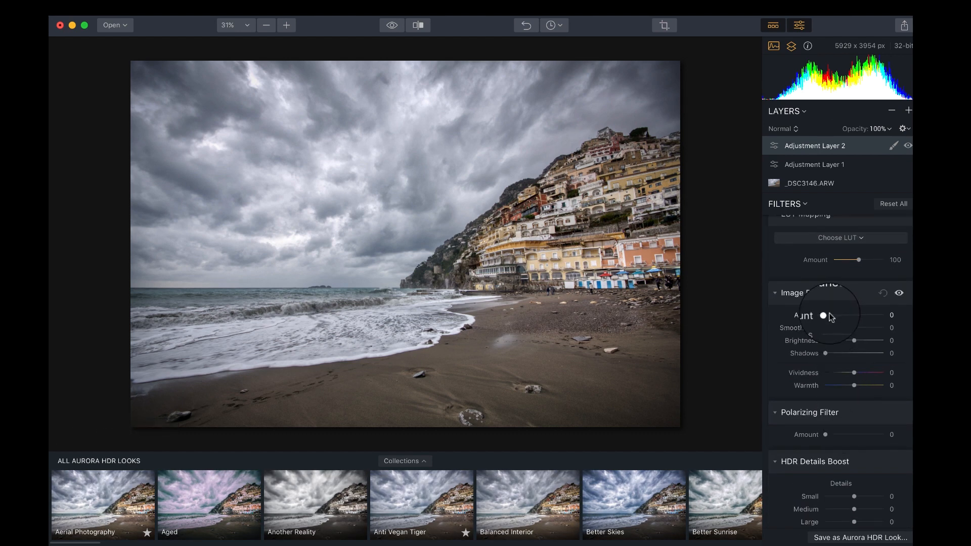
pyautogui.moveTo(846, 313); pyautogui.dragTo(837, 321)
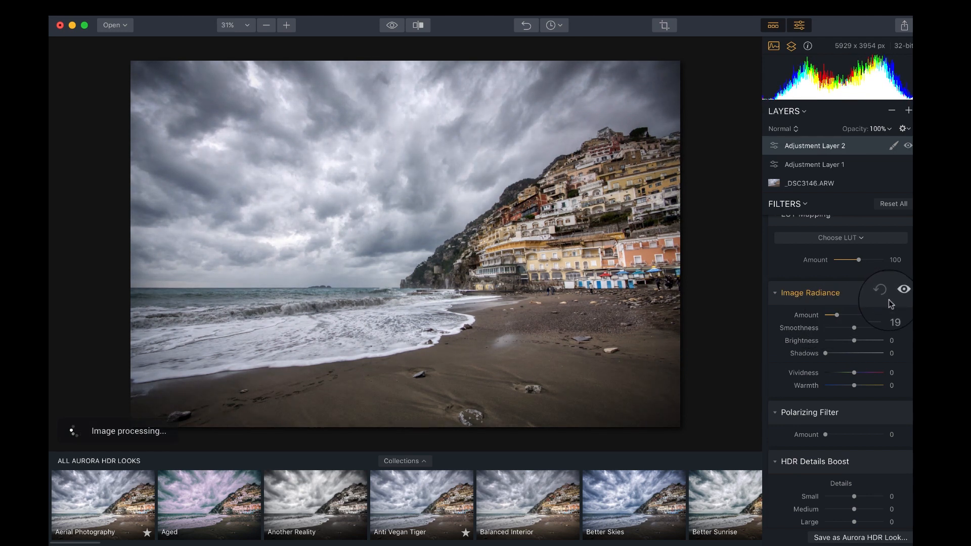
# Step: Draw a radial mask on Adjustment Layer 2, flatten and tilt it into an ellipse parallel to the hillside, and move it up into the clouds
pyautogui.click(894, 146)
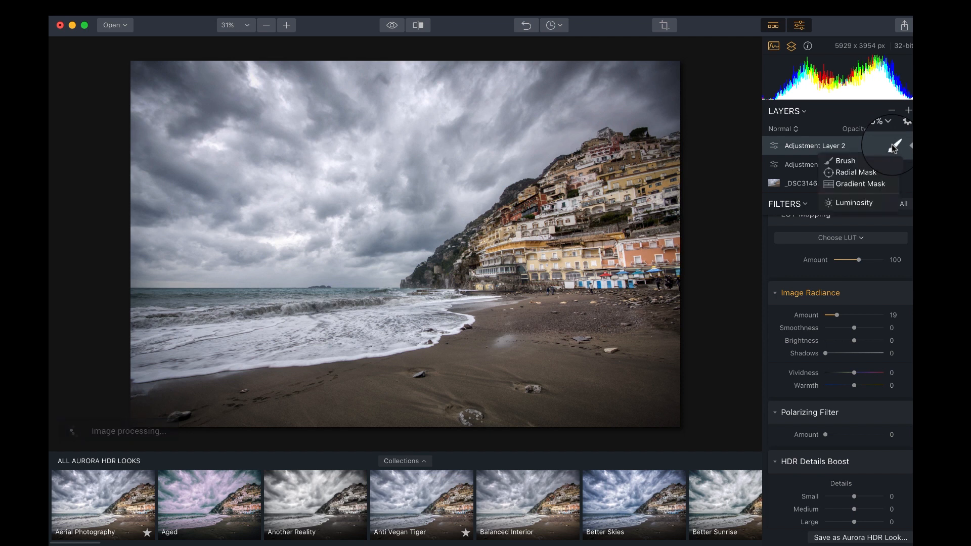
pyautogui.click(852, 175)
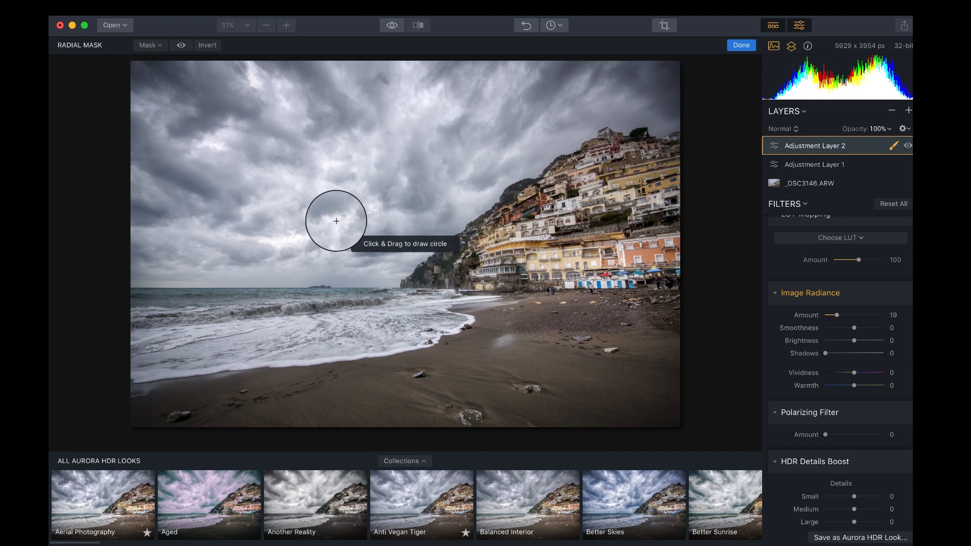
pyautogui.moveTo(336, 220); pyautogui.dragTo(598, 80)
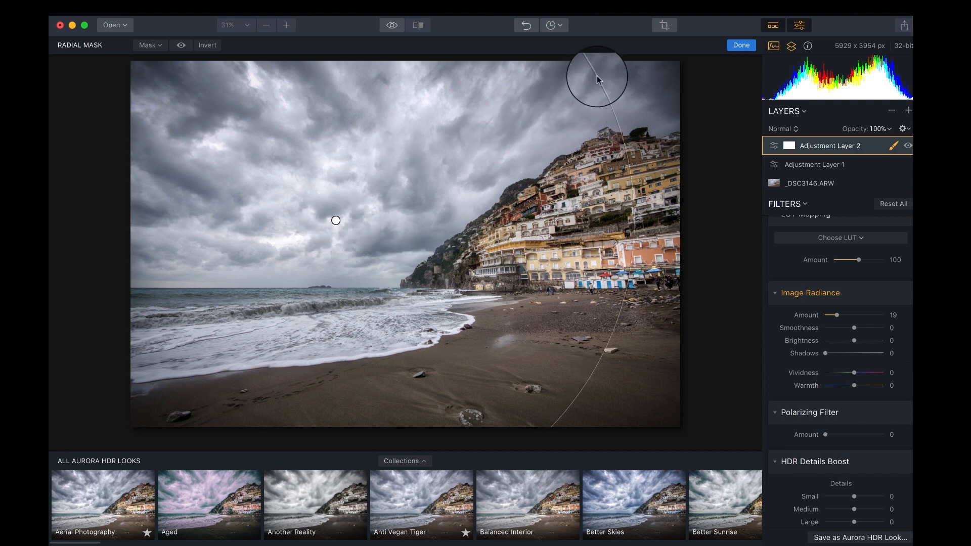
pyautogui.moveTo(453, 126); pyautogui.dragTo(358, 152)
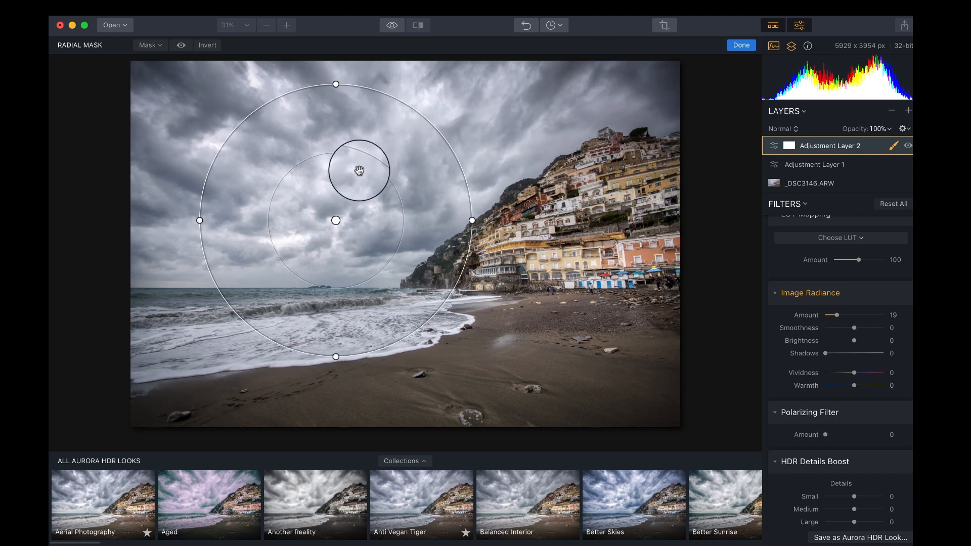
pyautogui.moveTo(336, 85); pyautogui.dragTo(335, 167)
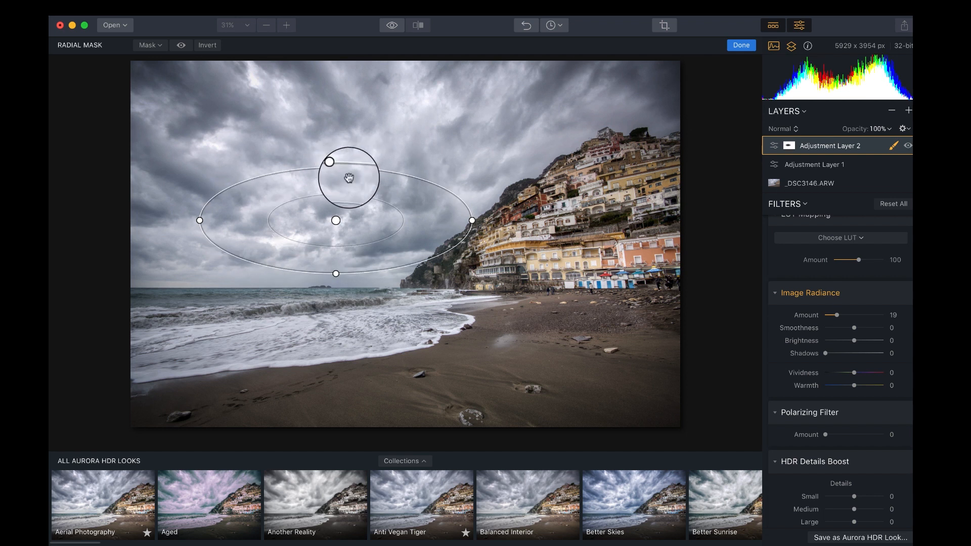
pyautogui.moveTo(375, 219)
pyautogui.mouseDown()
pyautogui.moveTo(373, 195)
pyautogui.moveTo(388, 206)
pyautogui.mouseUp()
pyautogui.moveTo(336, 220); pyautogui.dragTo(335, 176)
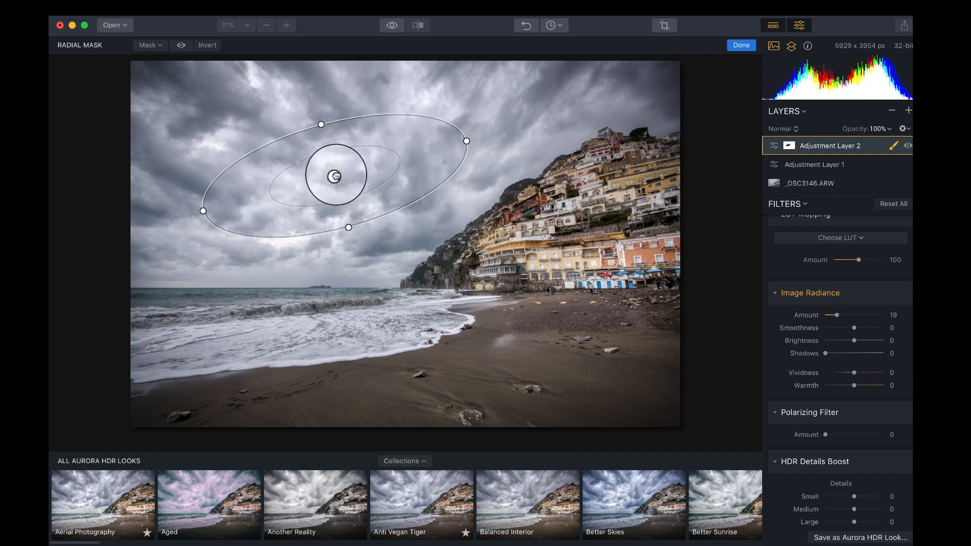
# Step: Enlarge the elliptical mask to span the sky and upper hillside, then invert it and finish the mask
pyautogui.moveTo(466, 141); pyautogui.dragTo(678, 85)
pyautogui.moveTo(322, 123); pyautogui.dragTo(241, 21)
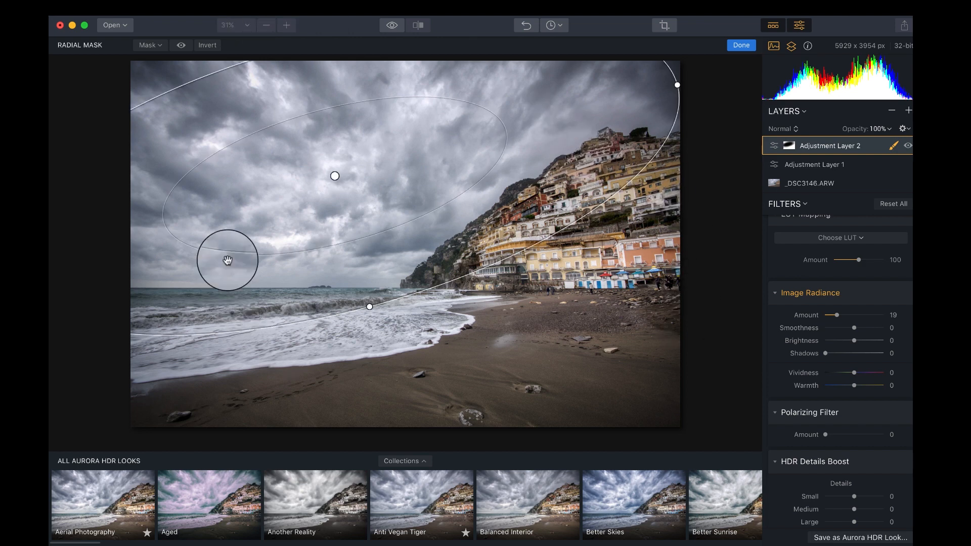
pyautogui.click(212, 47)
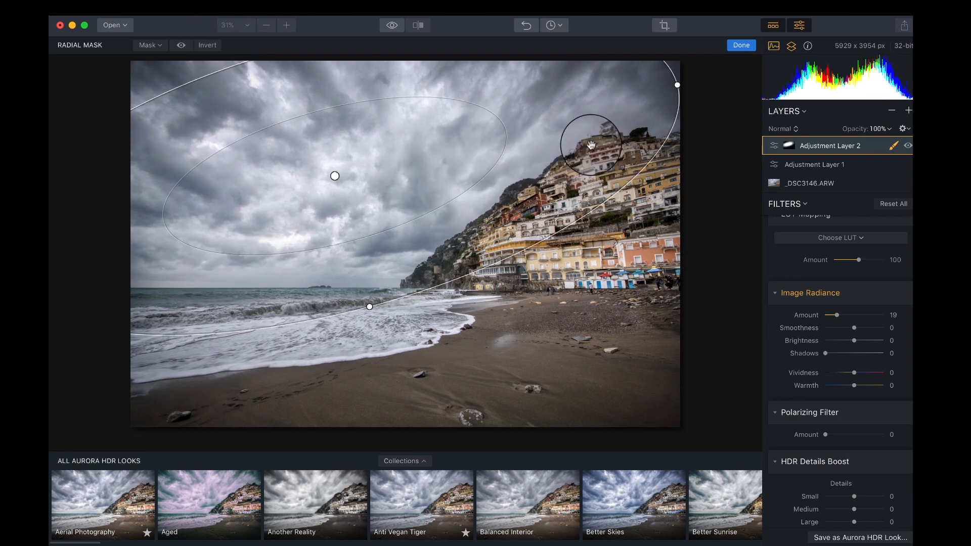
pyautogui.click(752, 49)
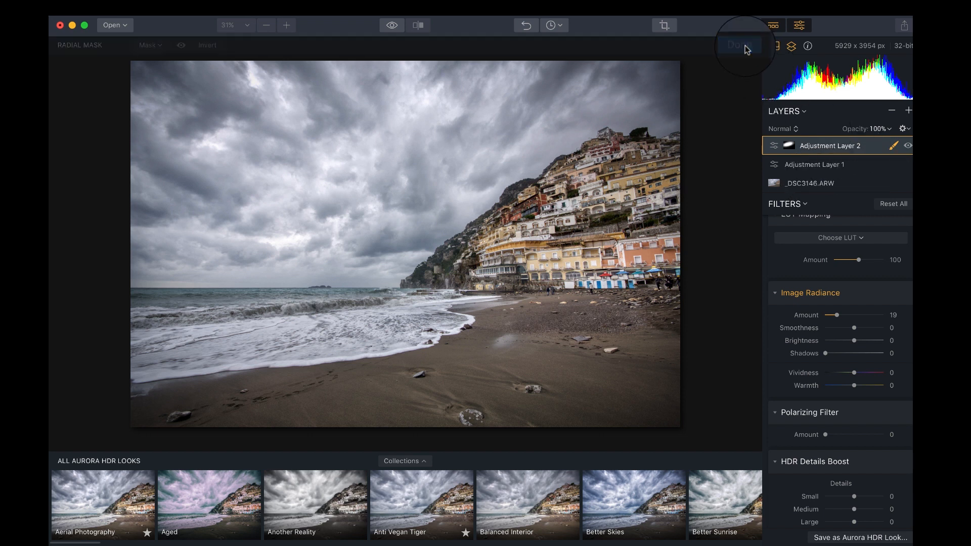
# Step: Toggle Adjustment Layer 2's visibility repeatedly to compare the photo with and without the masked radiance
pyautogui.click(908, 151)
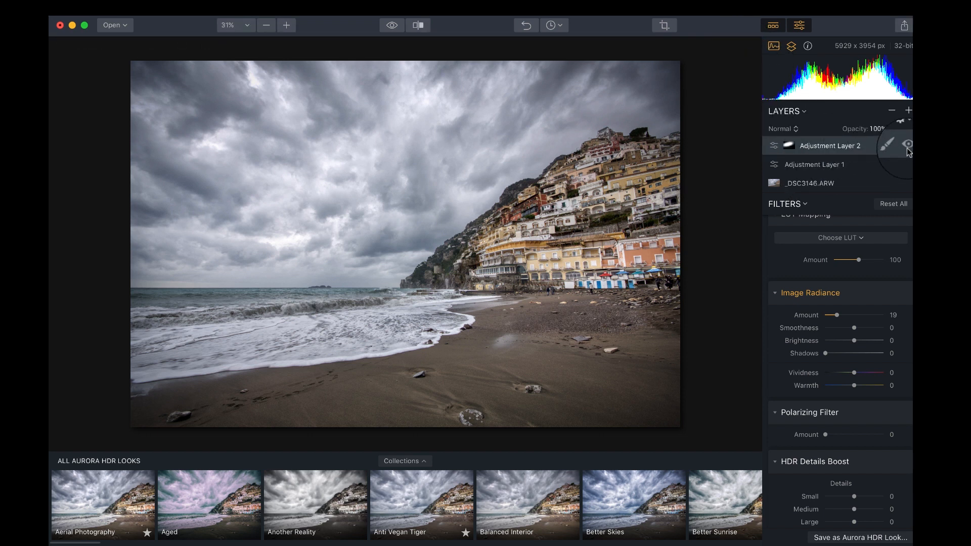
pyautogui.click(908, 147)
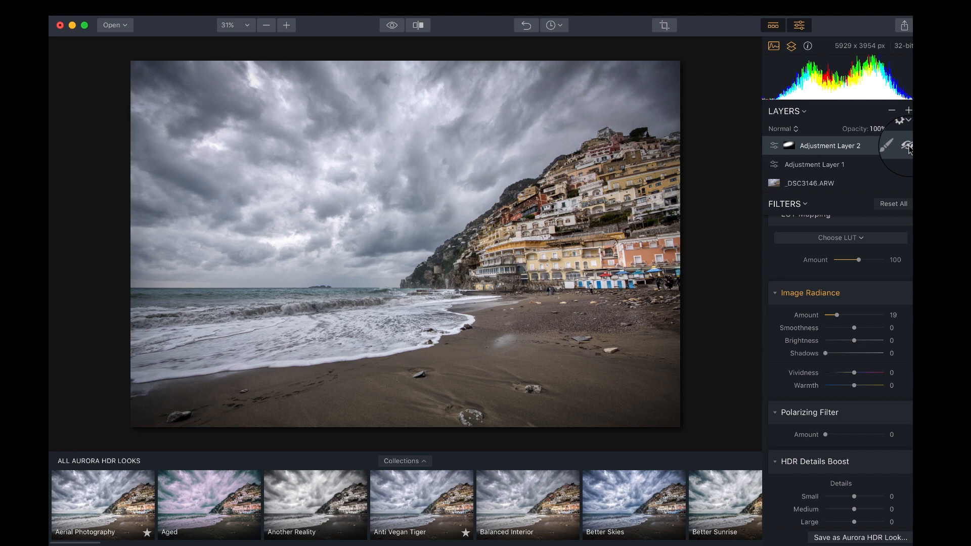
pyautogui.click(908, 146)
pyautogui.click(908, 147)
pyautogui.click(908, 147)
pyautogui.click(908, 146)
pyautogui.click(907, 147)
pyautogui.click(908, 147)
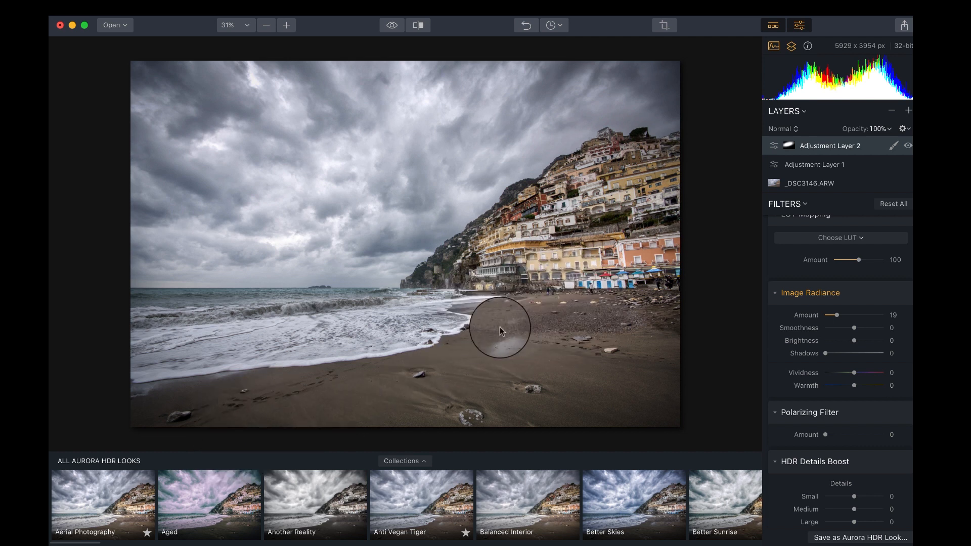
# Step: Add a third adjustment layer and bend the middle of its RGB tone curve downward to darken the photo
pyautogui.click(908, 110)
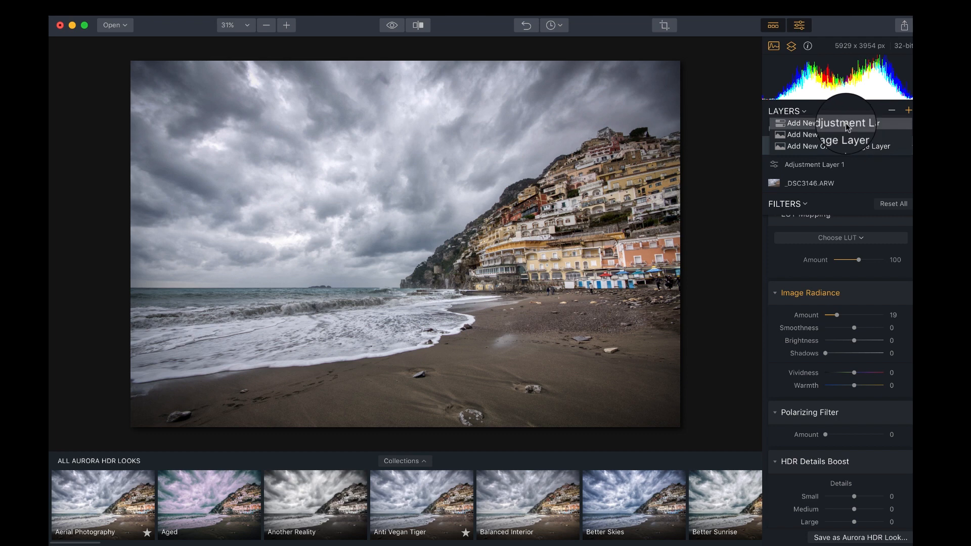
pyautogui.scroll(-10, 801, 353)
pyautogui.scroll(-15, 801, 353)
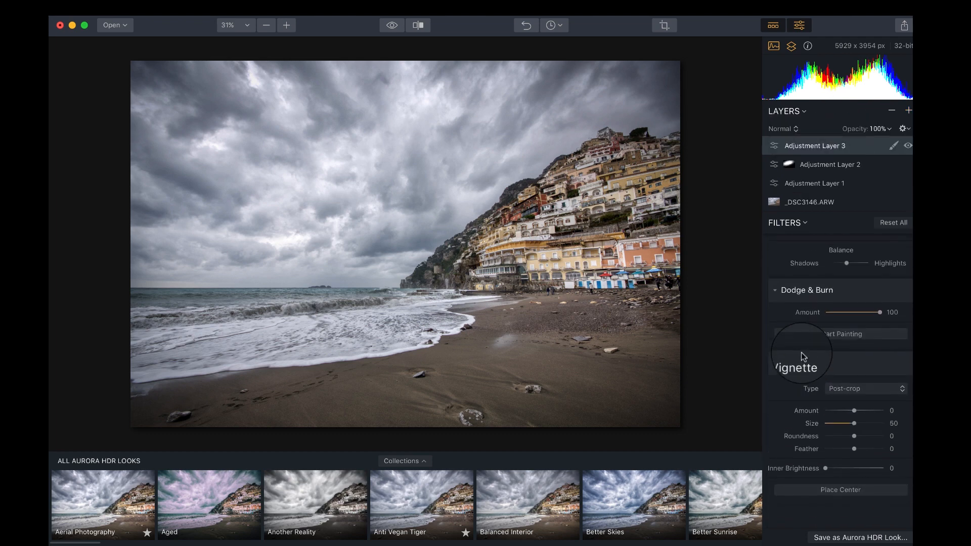
pyautogui.scroll(3, 801, 353)
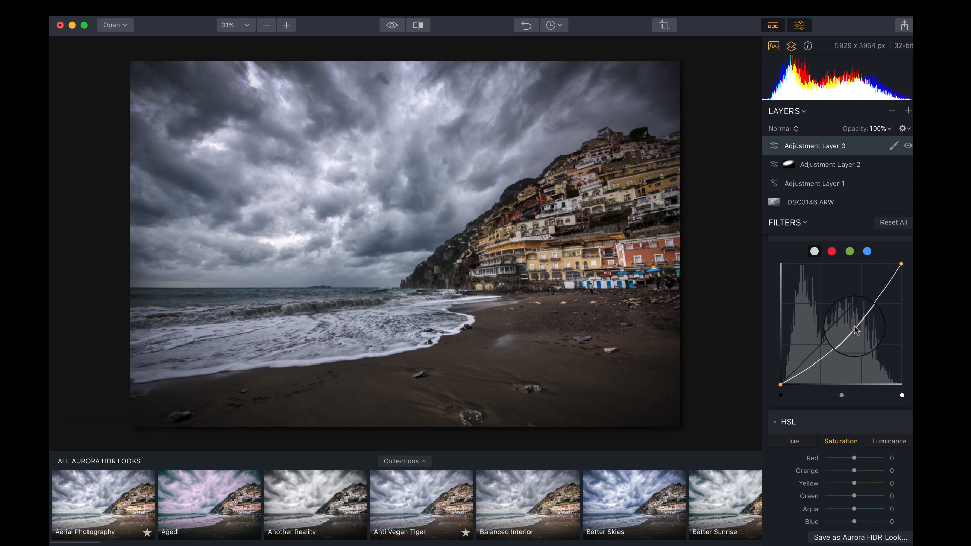
pyautogui.moveTo(856, 330); pyautogui.dragTo(854, 328)
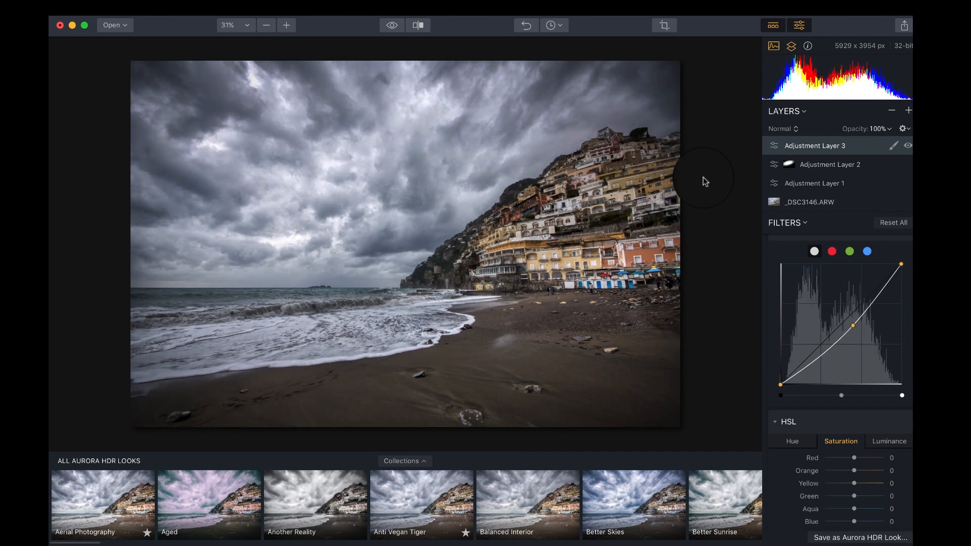
# Step: Limit Adjustment Layer 3 to the beach foreground with a gradient mask slanted parallel to the shoreline, centred at the water's edge
pyautogui.click(894, 141)
pyautogui.click(859, 183)
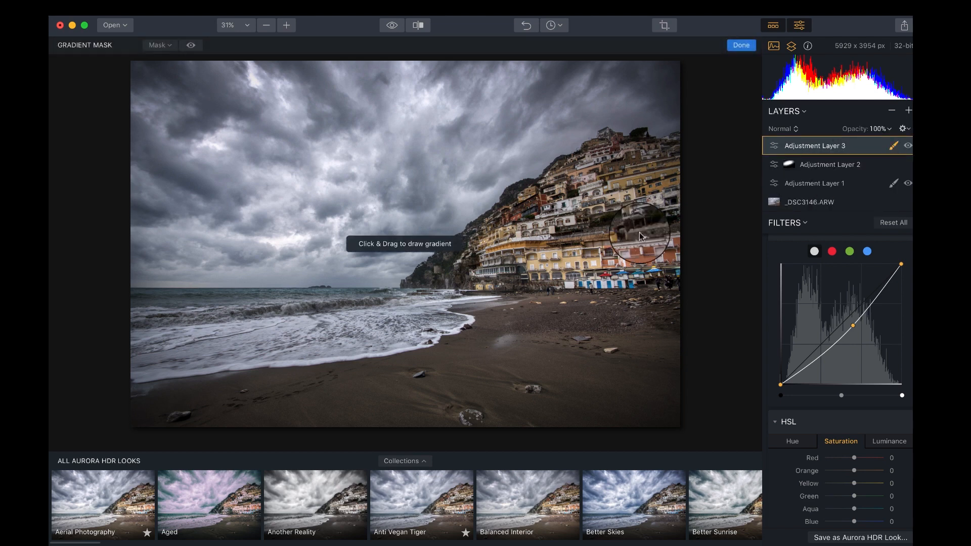
pyautogui.moveTo(473, 308); pyautogui.dragTo(436, 211)
pyautogui.moveTo(454, 260); pyautogui.dragTo(470, 295)
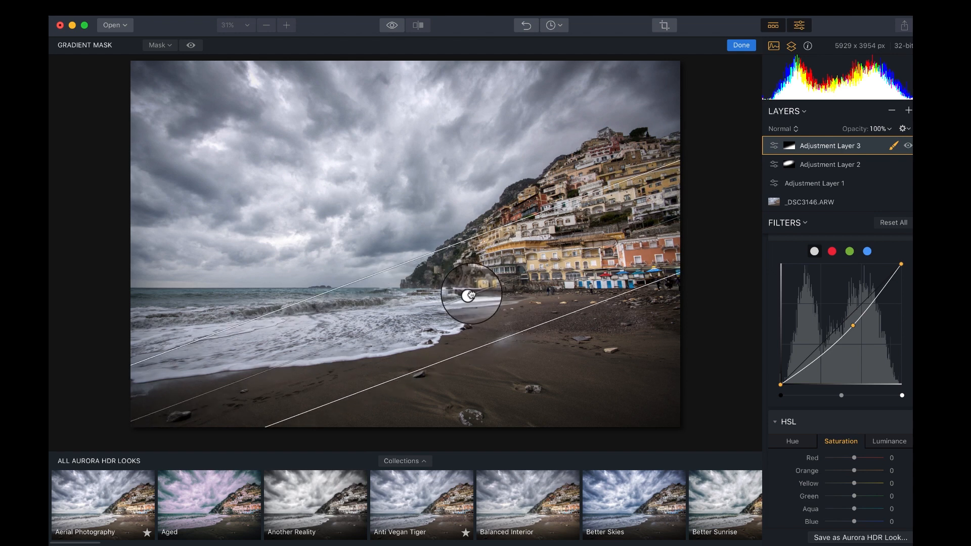
pyautogui.click(740, 45)
# Step: Zoom out to 25% and compare the edited photo with the original in a split before/after view
pyautogui.press('super+minus')
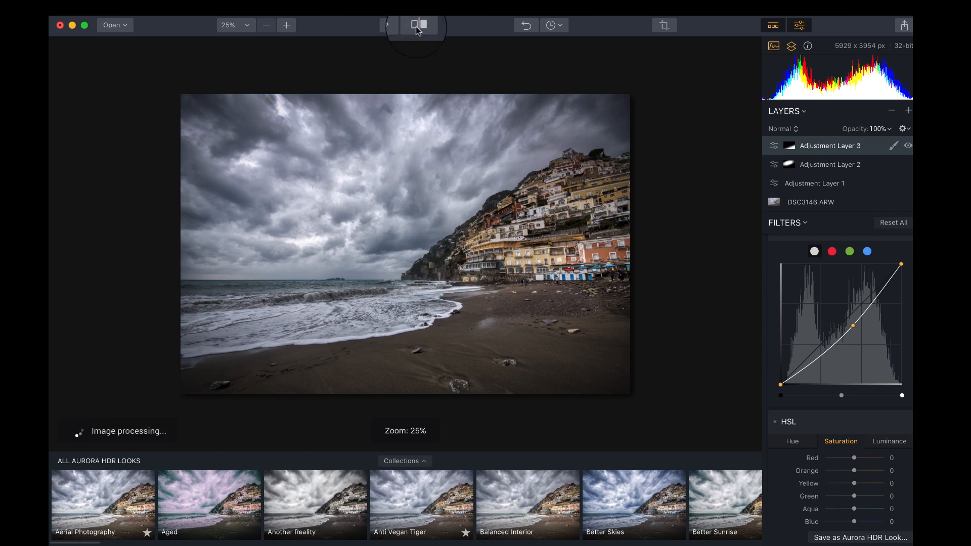
pyautogui.click(417, 25)
pyautogui.moveTo(405, 221); pyautogui.dragTo(223, 241)
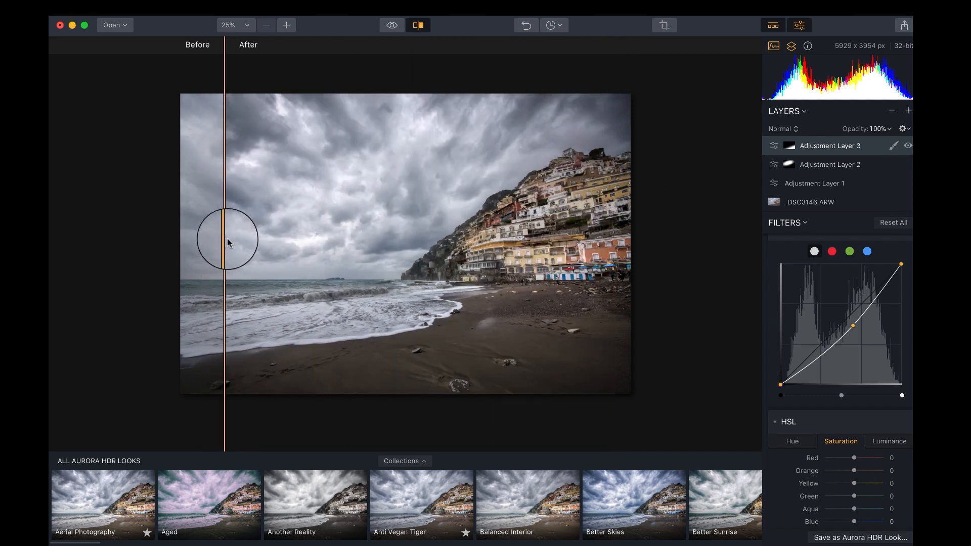
# Step: Hide the looks strip and filter controls, change the zoom, and sweep the before/after divider across the whole photo
pyautogui.click(770, 30)
pyautogui.click(800, 25)
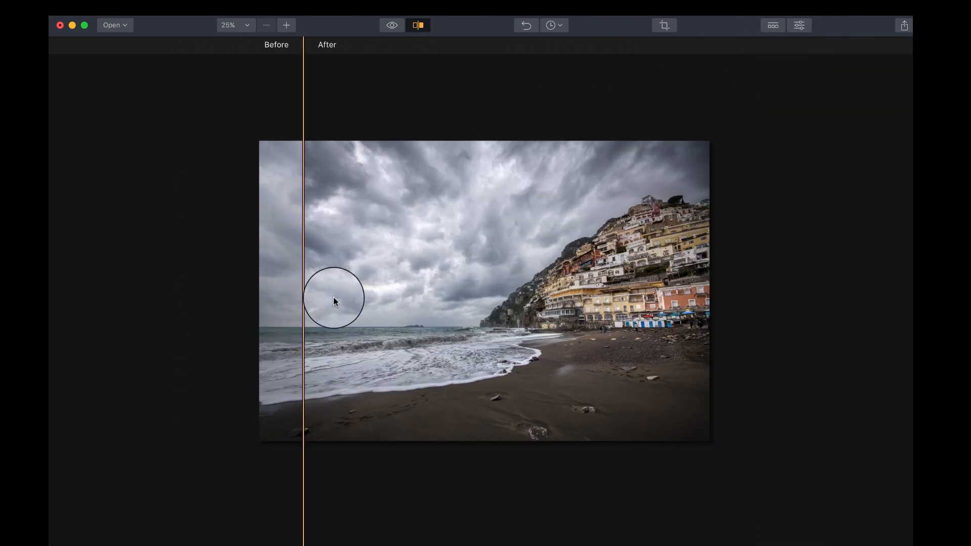
pyautogui.click(232, 23)
pyautogui.click(245, 41)
pyautogui.moveTo(305, 181); pyautogui.dragTo(181, 222)
pyautogui.moveTo(344, 207); pyautogui.dragTo(783, 212)
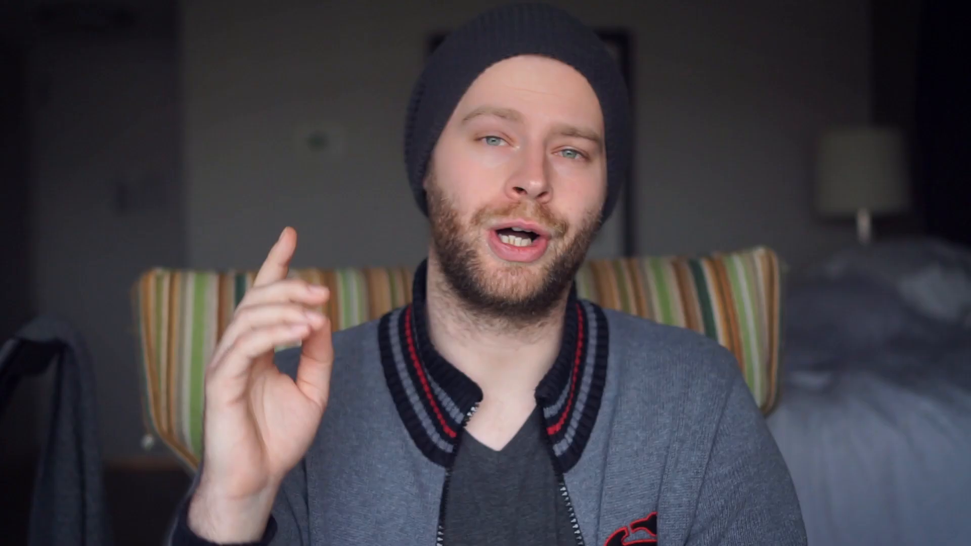